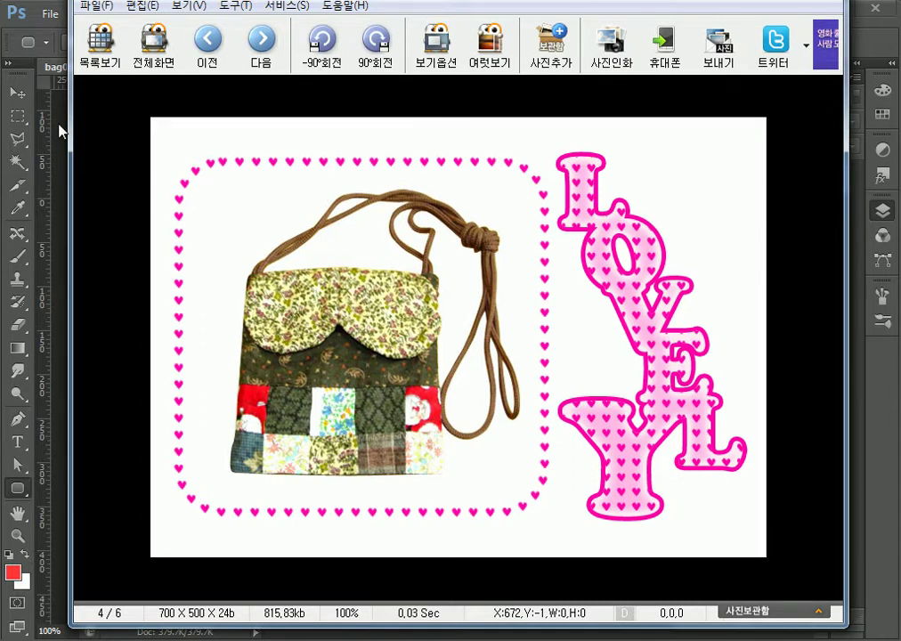
Switch to Photoshop, copy the bag picture from bag001.jpg into the Untitled-1 document and place it in the left part of the canvas
{"action": "left_click", "coordinate": [58, 126]}
{"action": "left_click", "coordinate": [17, 93]}
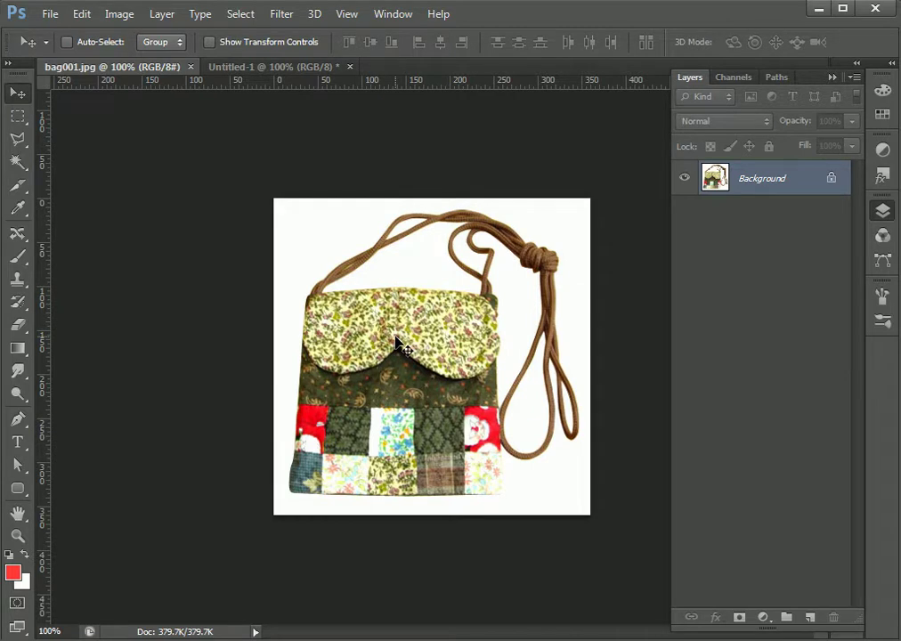
{"action": "left_click_drag", "start_coordinate": [481, 345], "coordinate": [392, 346]}
{"action": "left_click", "coordinate": [831, 80]}
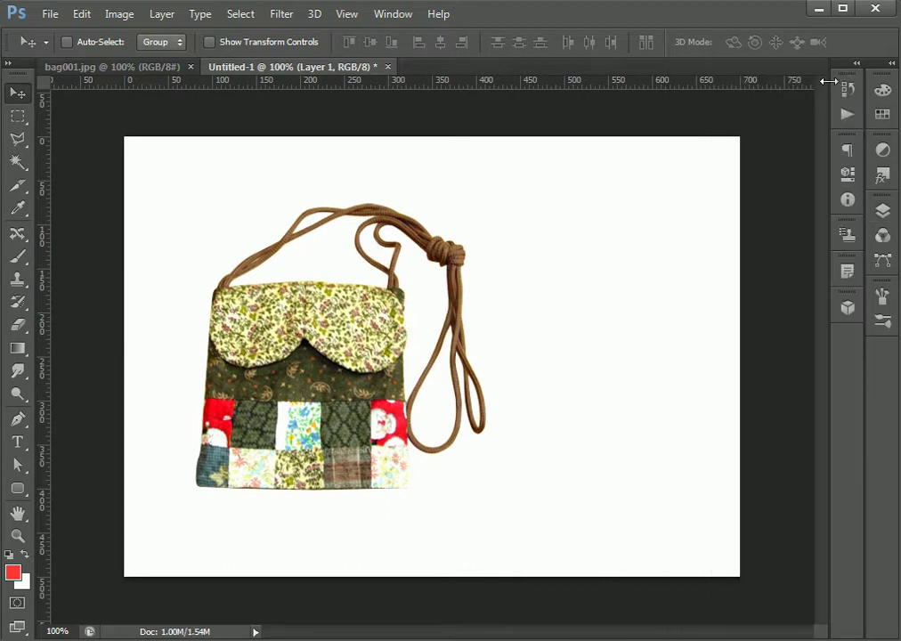
{"action": "left_click_drag", "start_coordinate": [310, 323], "coordinate": [312, 316]}
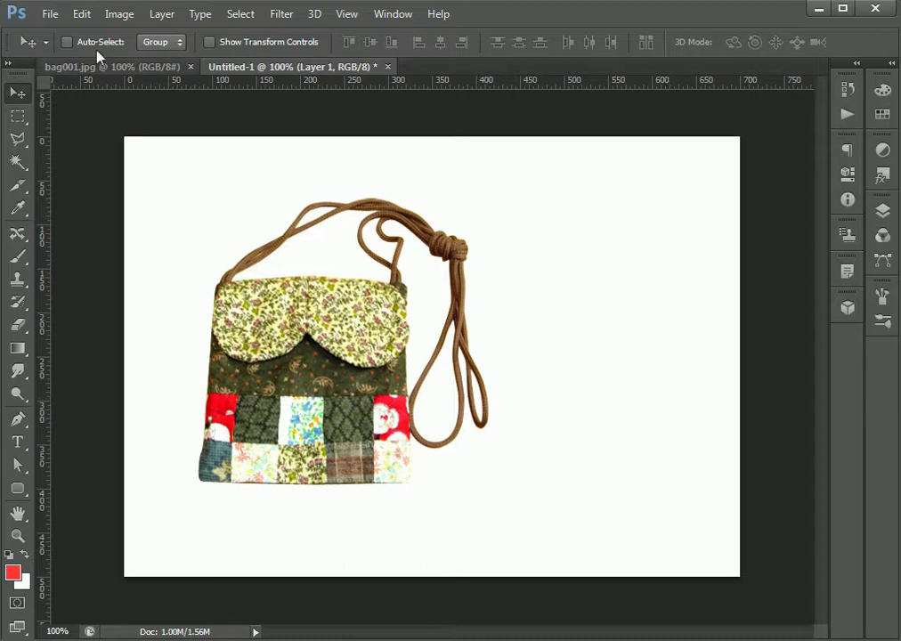
Draw a rounded rectangle path with a 50 px corner radius around the bag, about 380 by 400 px
{"action": "left_click", "coordinate": [18, 489]}
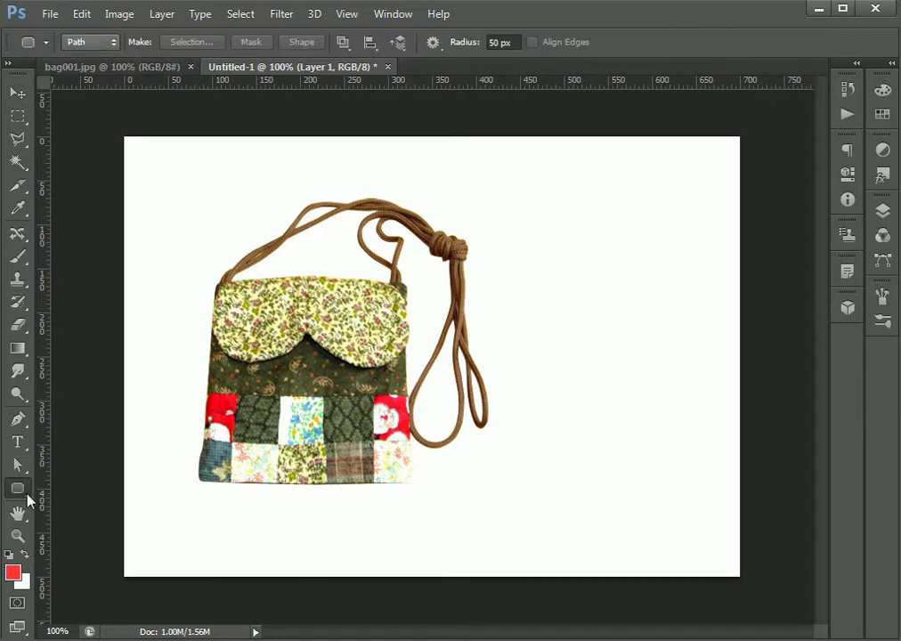
{"action": "left_click", "coordinate": [94, 42]}
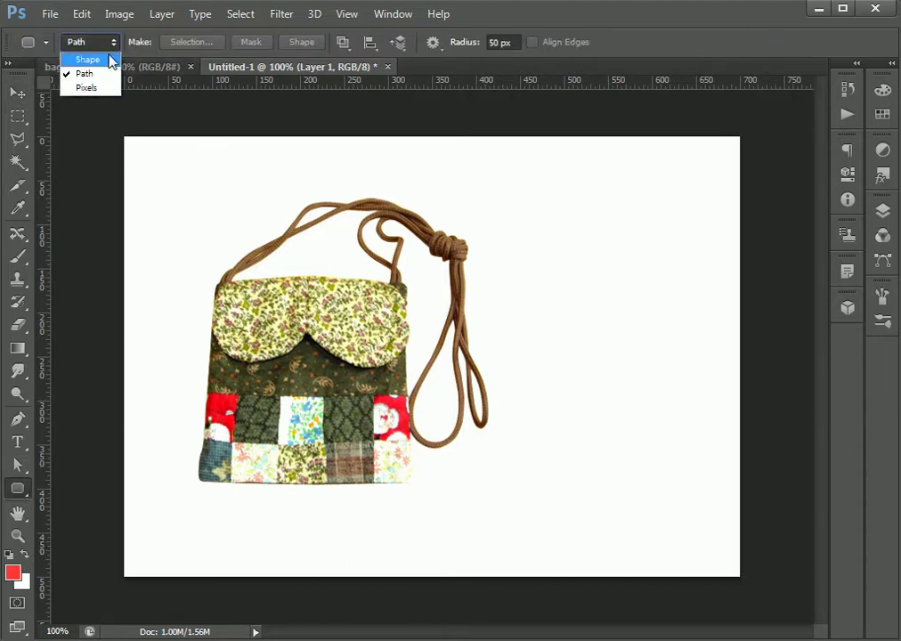
{"action": "left_click", "coordinate": [89, 58]}
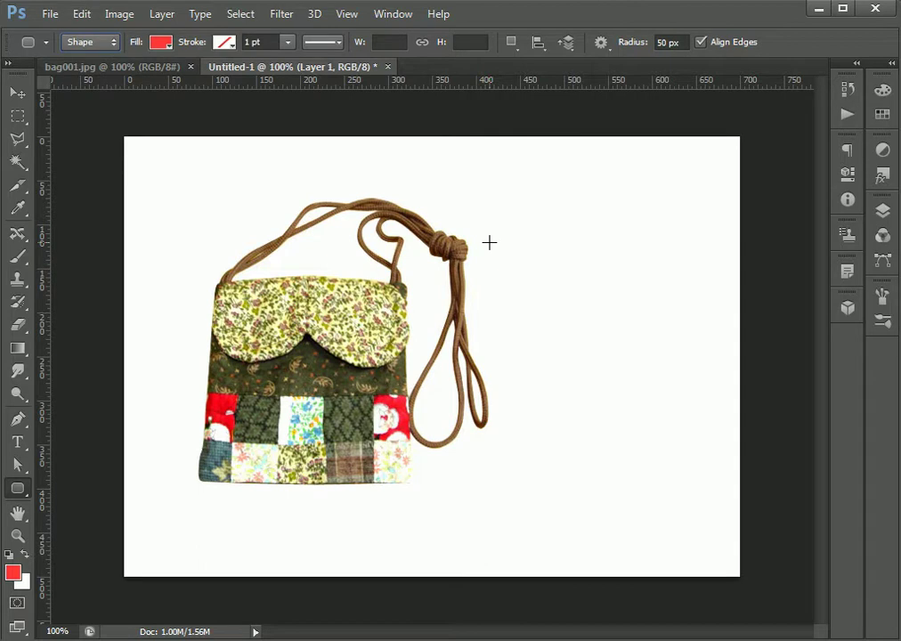
{"action": "left_click", "coordinate": [107, 43]}
{"action": "left_click", "coordinate": [107, 74]}
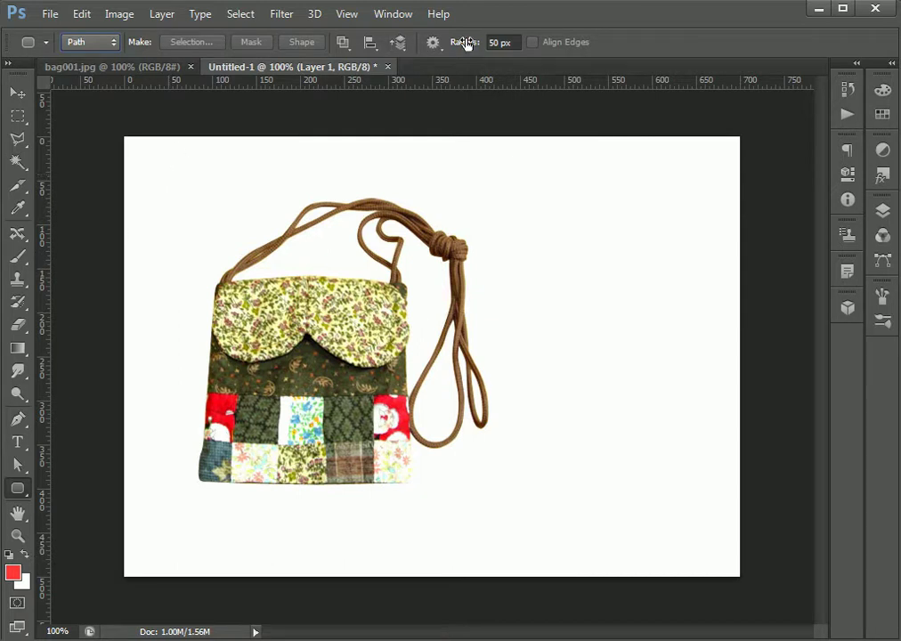
{"action": "left_click", "coordinate": [500, 43]}
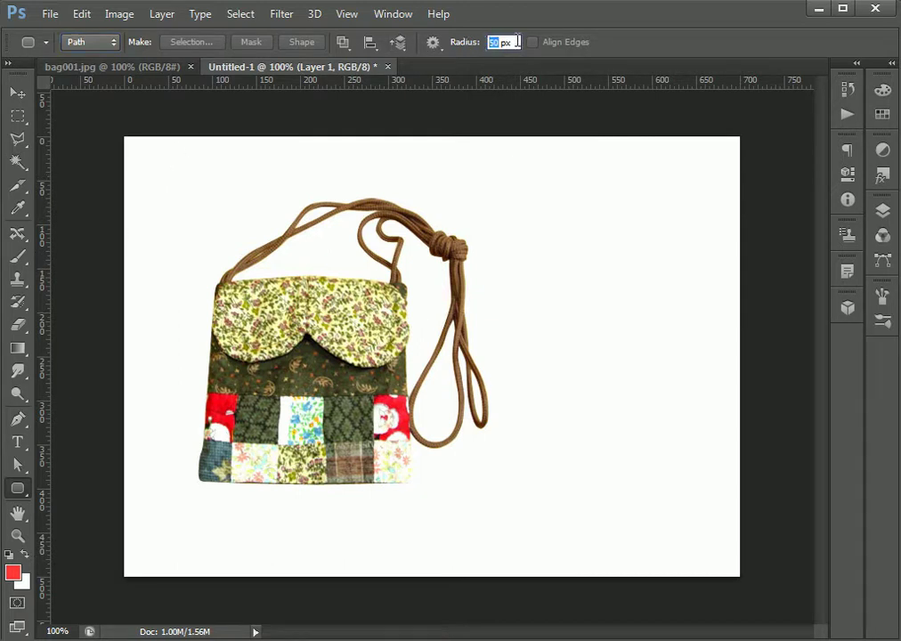
{"action": "left_click", "coordinate": [176, 183]}
{"action": "left_click_drag", "start_coordinate": [209, 210], "coordinate": [513, 535]}
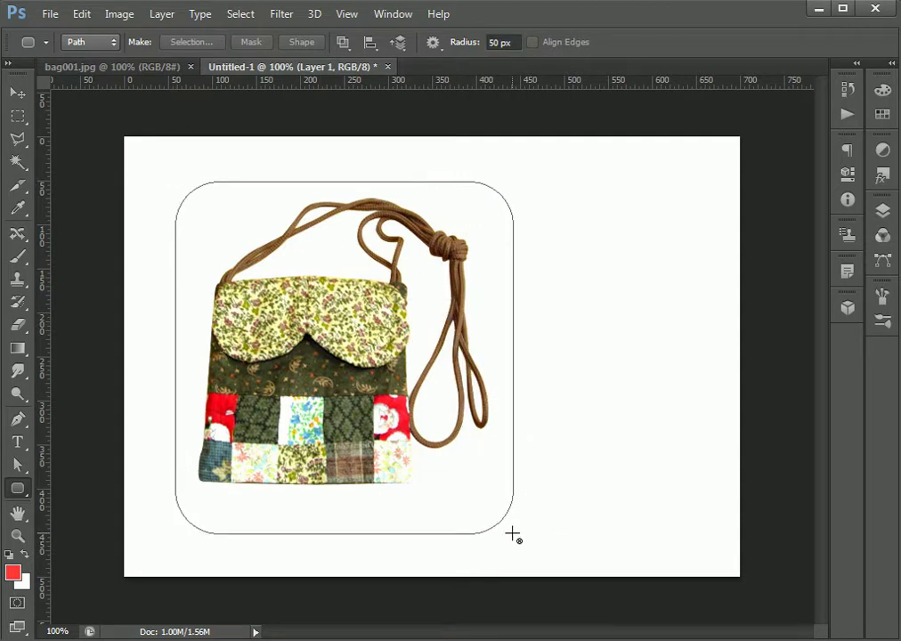
Save the rounded rectangle work path under its default name and hide it on the canvas
{"action": "left_click", "coordinate": [887, 214]}
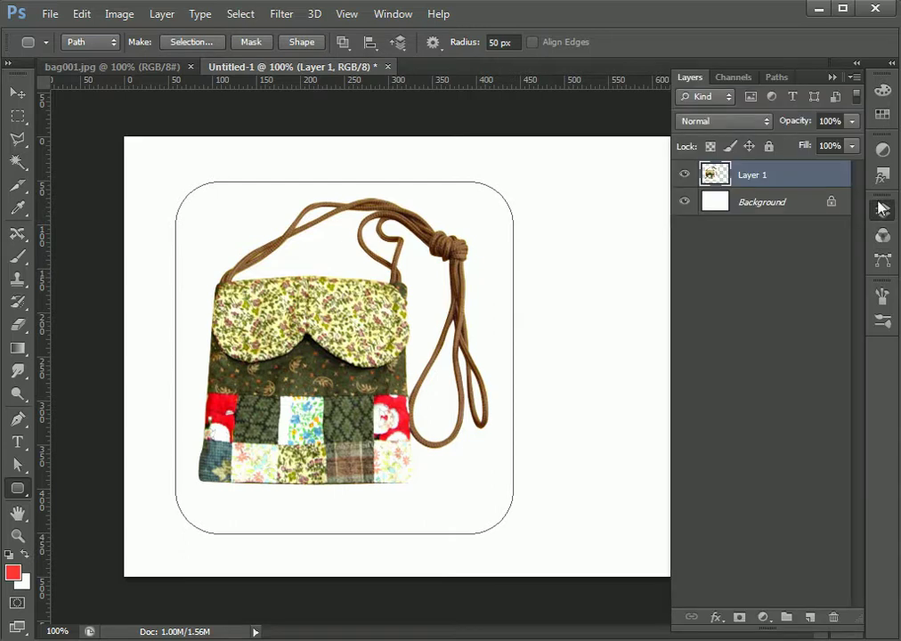
{"action": "left_click", "coordinate": [778, 79]}
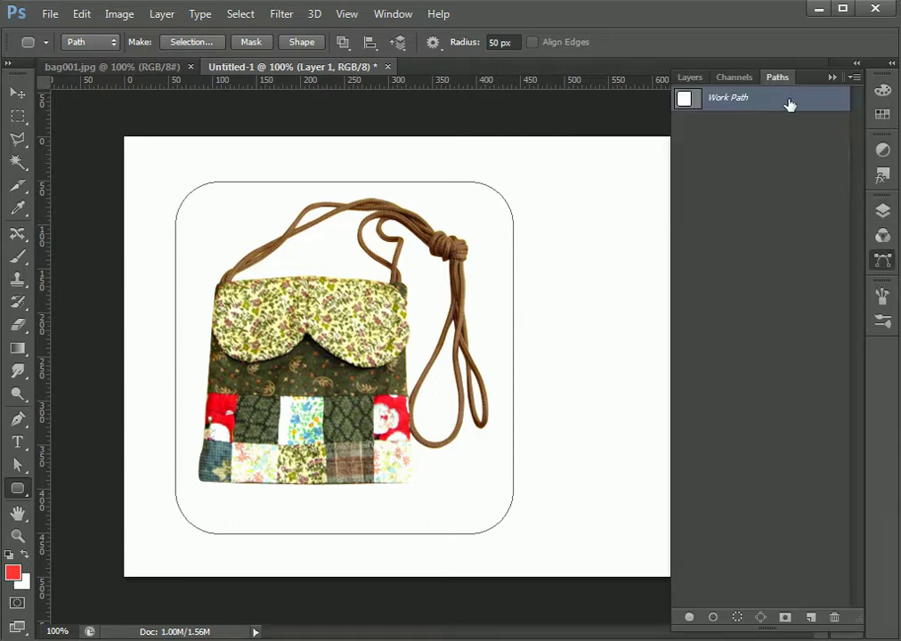
{"action": "double_click", "coordinate": [788, 104]}
{"action": "left_click", "coordinate": [138, 400]}
{"action": "left_click", "coordinate": [762, 224]}
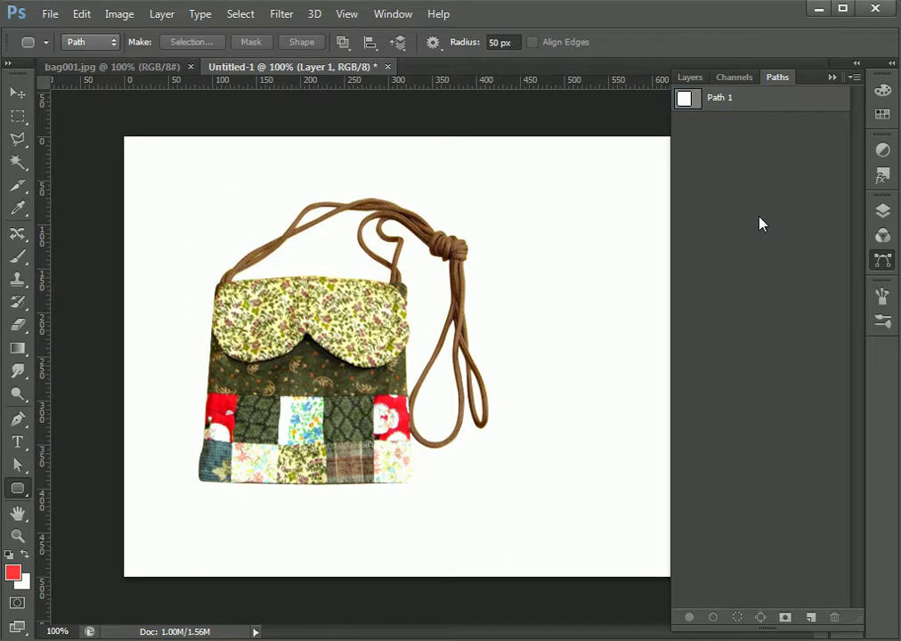
{"action": "left_click", "coordinate": [739, 79]}
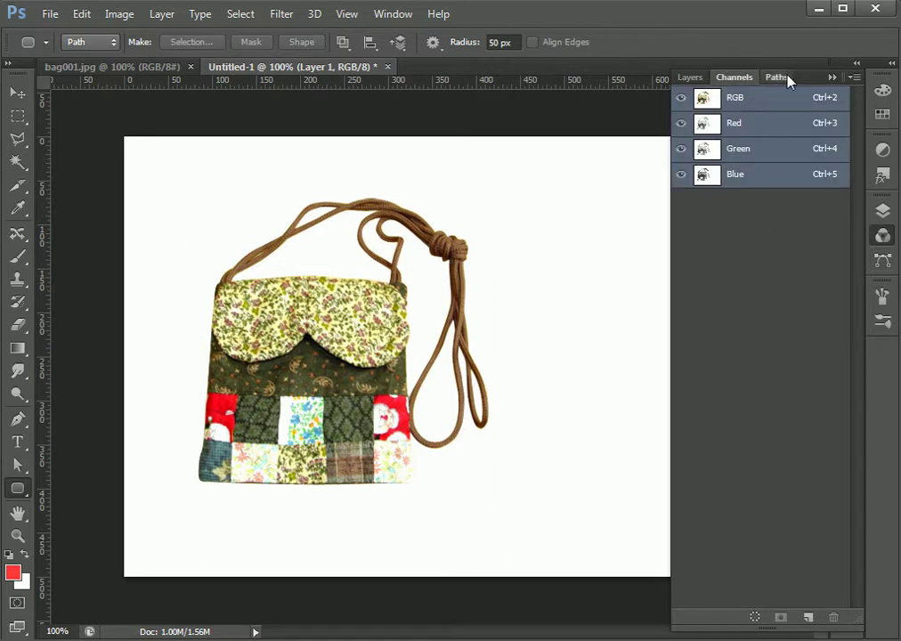
{"action": "left_click", "coordinate": [789, 78]}
{"action": "left_click", "coordinate": [783, 99]}
{"action": "left_click", "coordinate": [764, 252]}
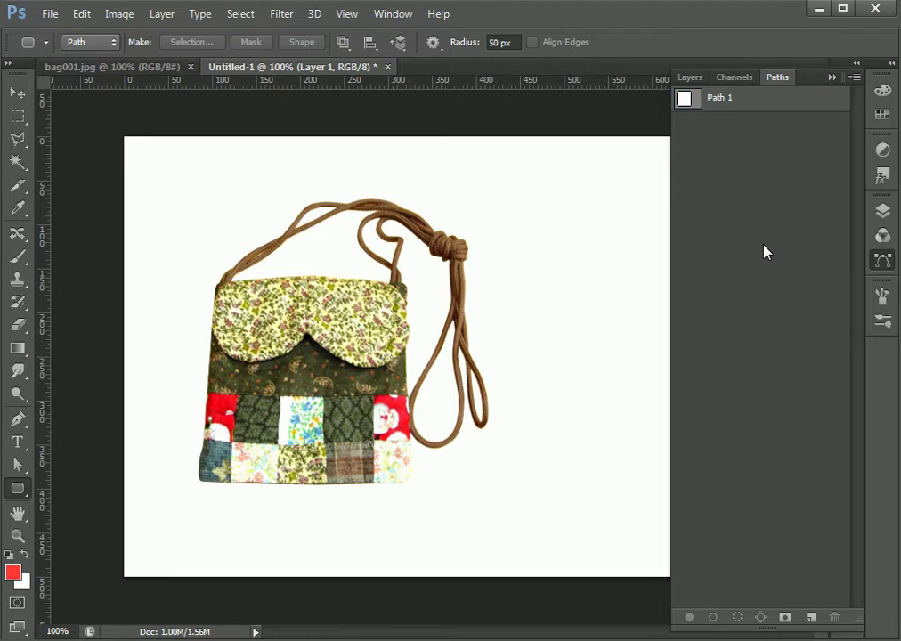
Draw a red-filled, three-sided polygon shape pointing down to the right of the bag, about 45 by 39 px
{"action": "left_click", "coordinate": [691, 78]}
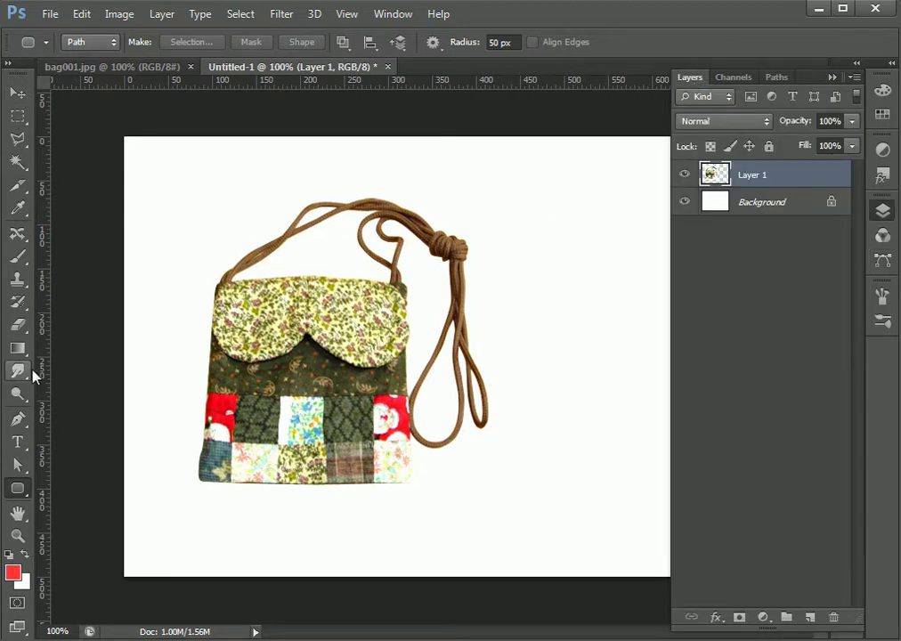
{"action": "left_click", "coordinate": [18, 495]}
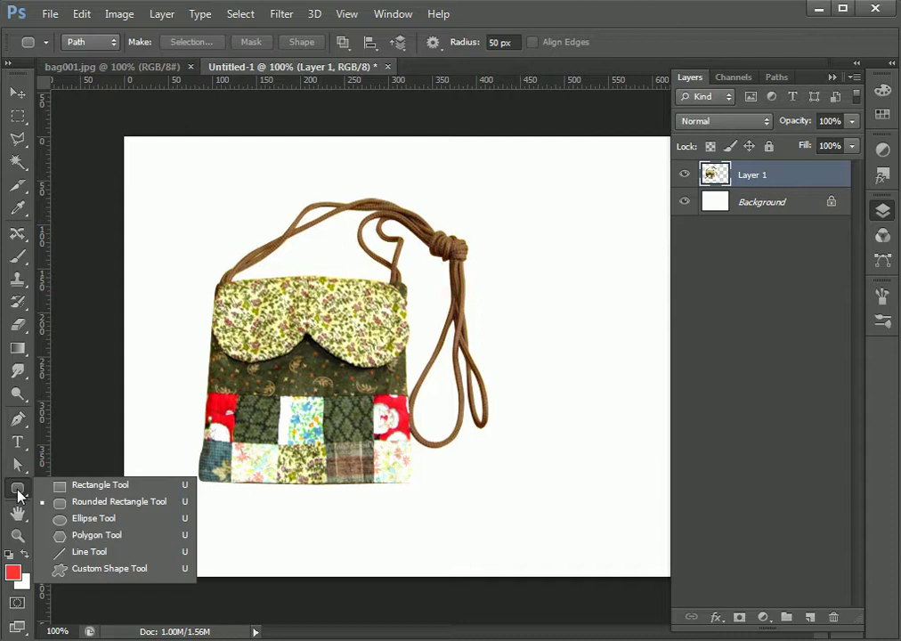
{"action": "left_click", "coordinate": [96, 535]}
{"action": "mouse_move", "coordinate": [533, 254]}
{"action": "left_mouse_down"}
{"action": "mouse_move", "coordinate": [545, 260]}
{"action": "mouse_move", "coordinate": [537, 272]}
{"action": "left_mouse_up"}
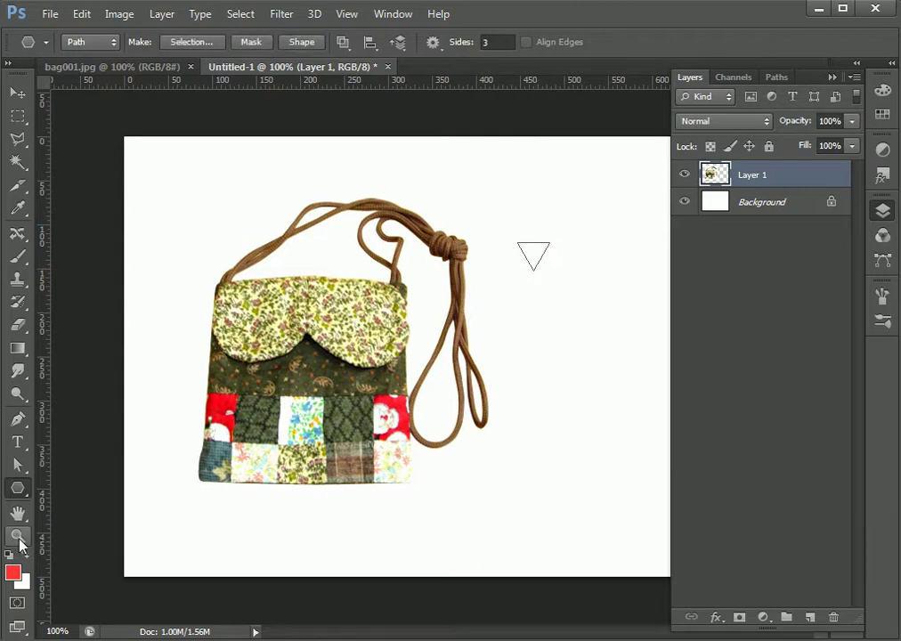
{"action": "left_click", "coordinate": [89, 41]}
{"action": "left_click", "coordinate": [87, 57]}
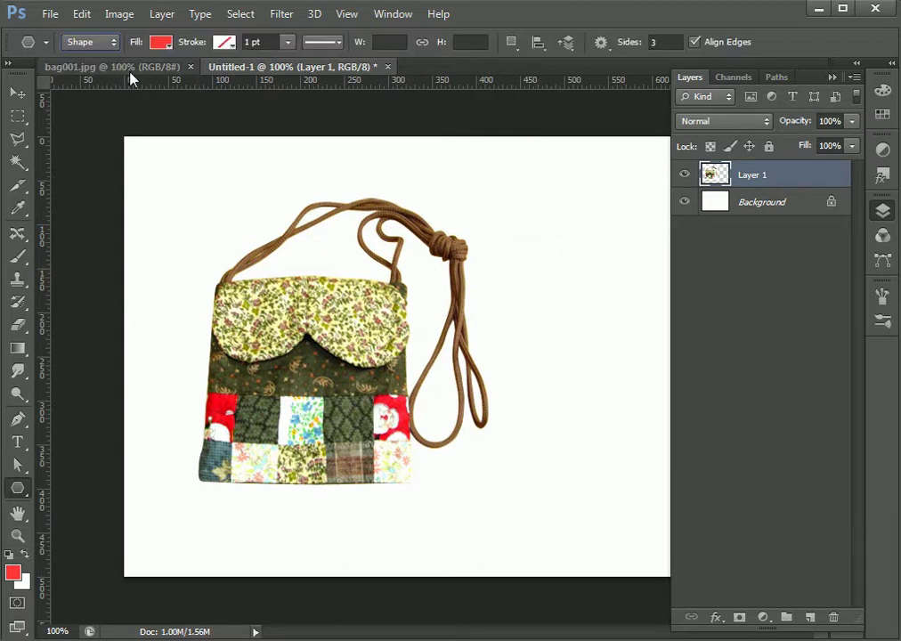
{"action": "left_click_drag", "start_coordinate": [552, 234], "coordinate": [393, 300]}
Add an anchor point in the middle of the red triangle's top edge
{"action": "left_click", "coordinate": [18, 535]}
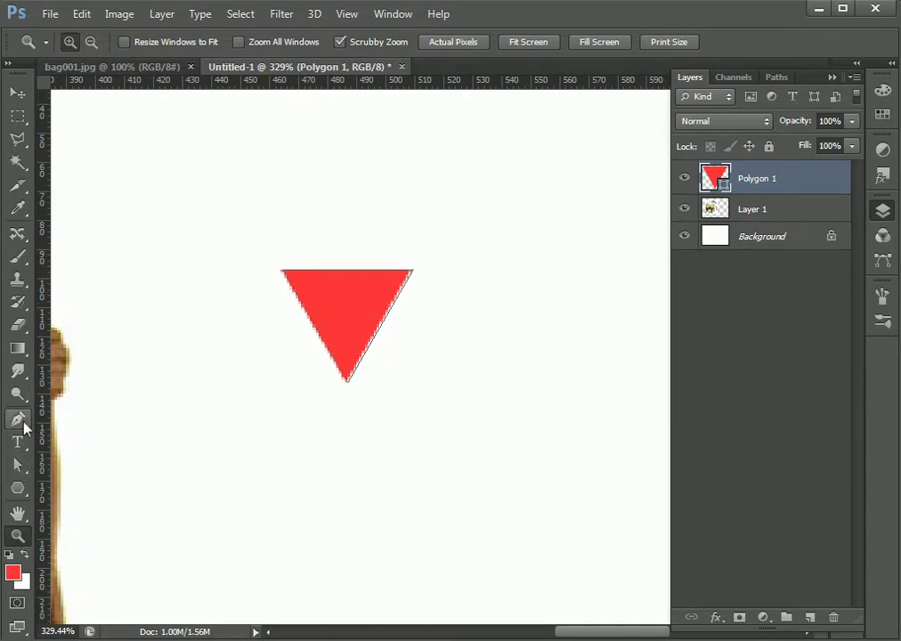
{"action": "left_click", "coordinate": [25, 427]}
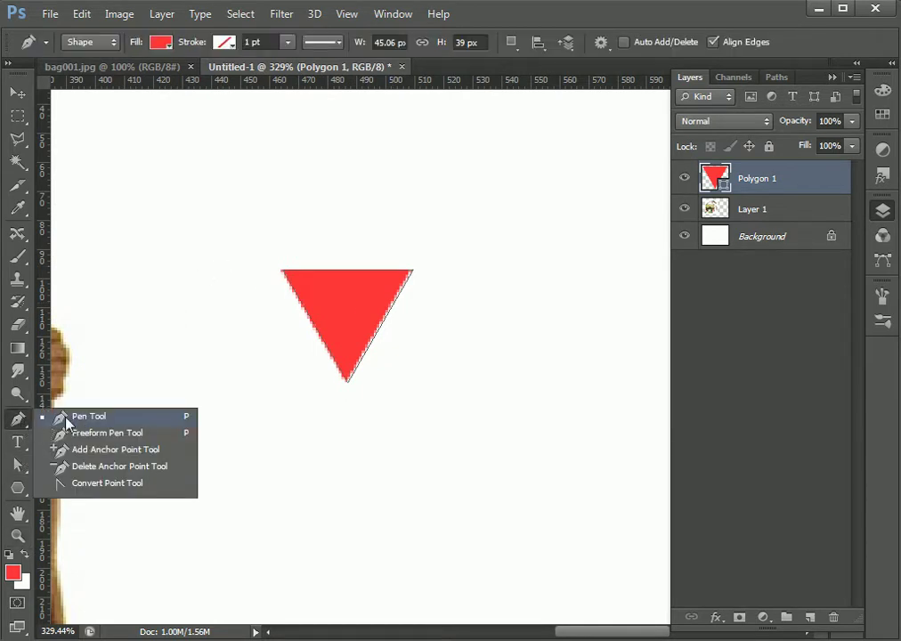
{"action": "left_click", "coordinate": [98, 449]}
{"action": "left_click", "coordinate": [348, 269]}
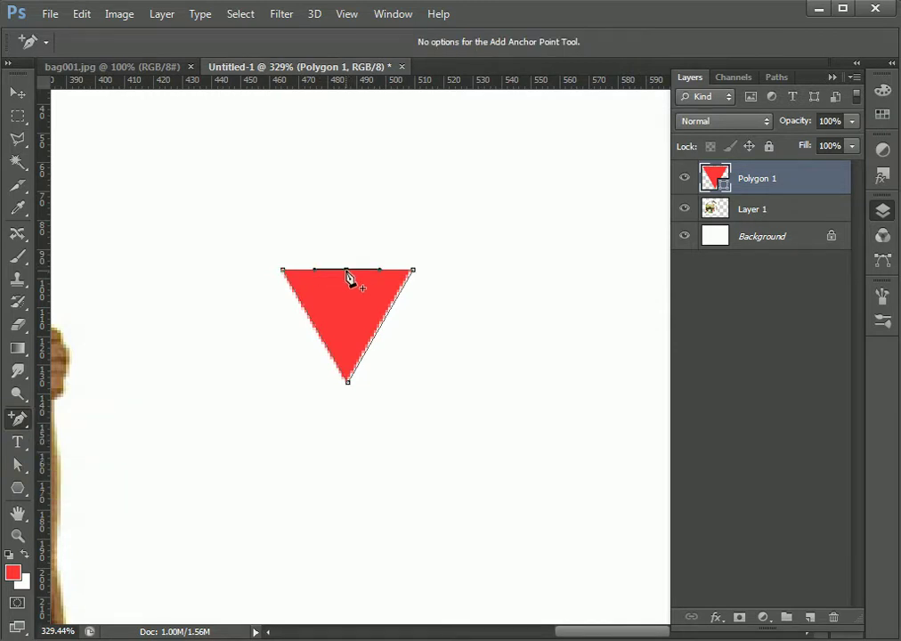
Convert the triangle's bottom tip, both upper corners and the top middle point into smooth curve points
{"action": "left_click", "coordinate": [20, 466]}
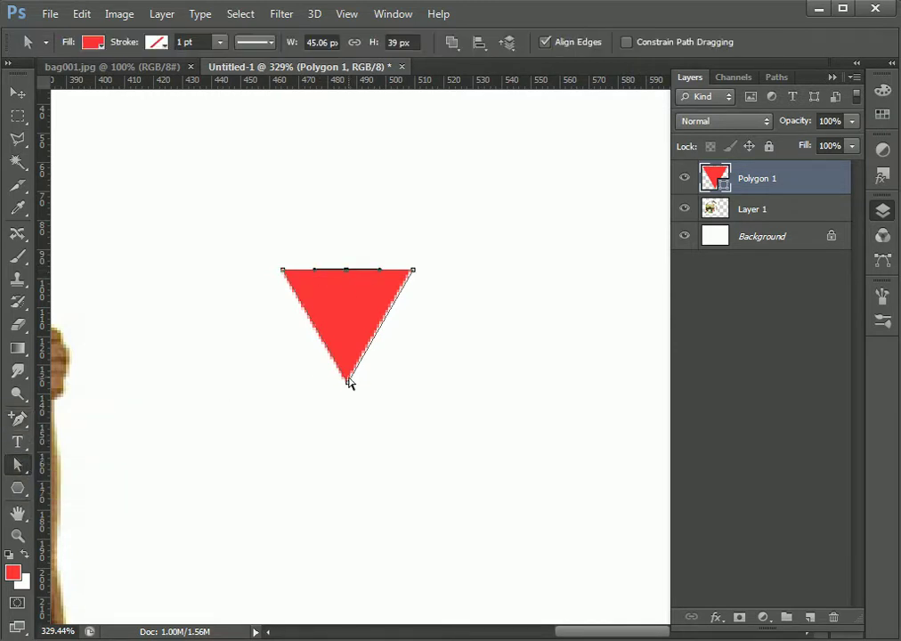
{"action": "left_click", "coordinate": [348, 383]}
{"action": "left_click", "coordinate": [18, 418]}
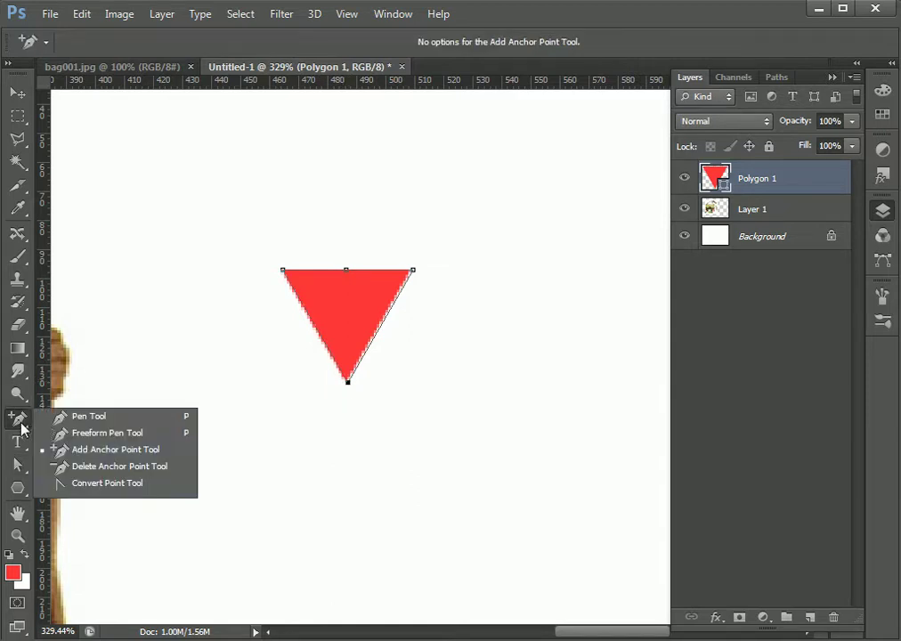
{"action": "left_click", "coordinate": [86, 483]}
{"action": "left_click_drag", "start_coordinate": [348, 384], "coordinate": [318, 387]}
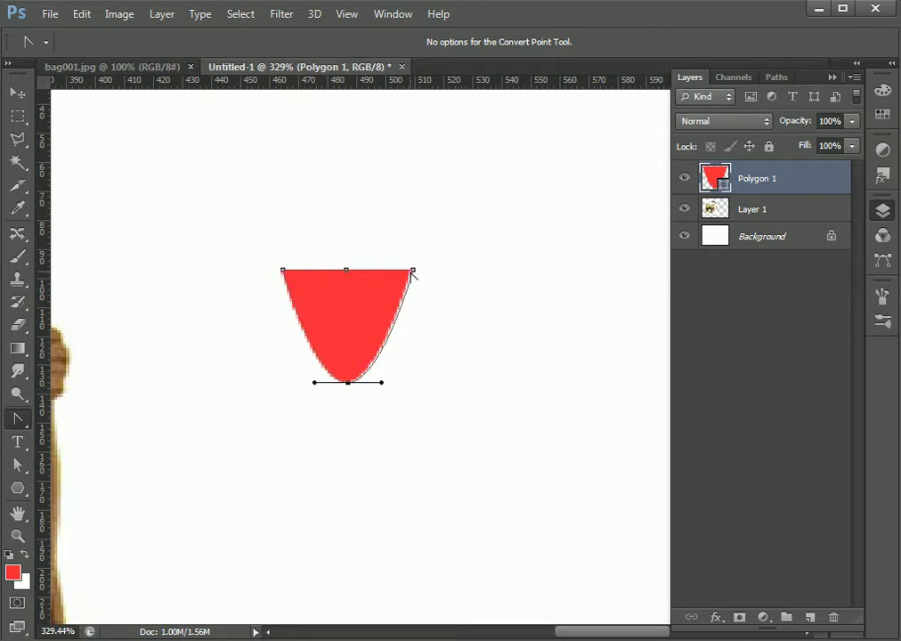
{"action": "left_click_drag", "start_coordinate": [414, 269], "coordinate": [424, 285]}
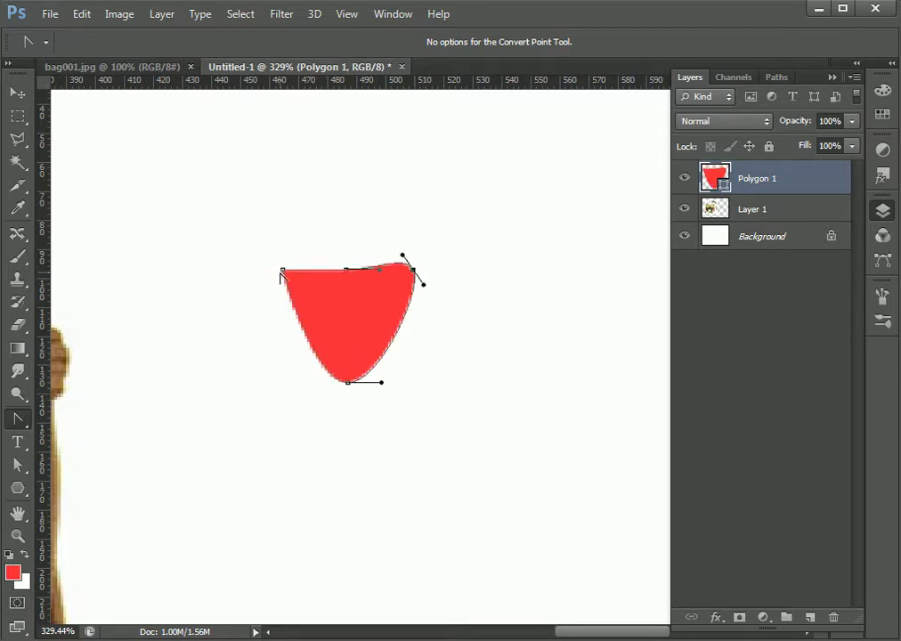
{"action": "left_click_drag", "start_coordinate": [282, 272], "coordinate": [266, 297]}
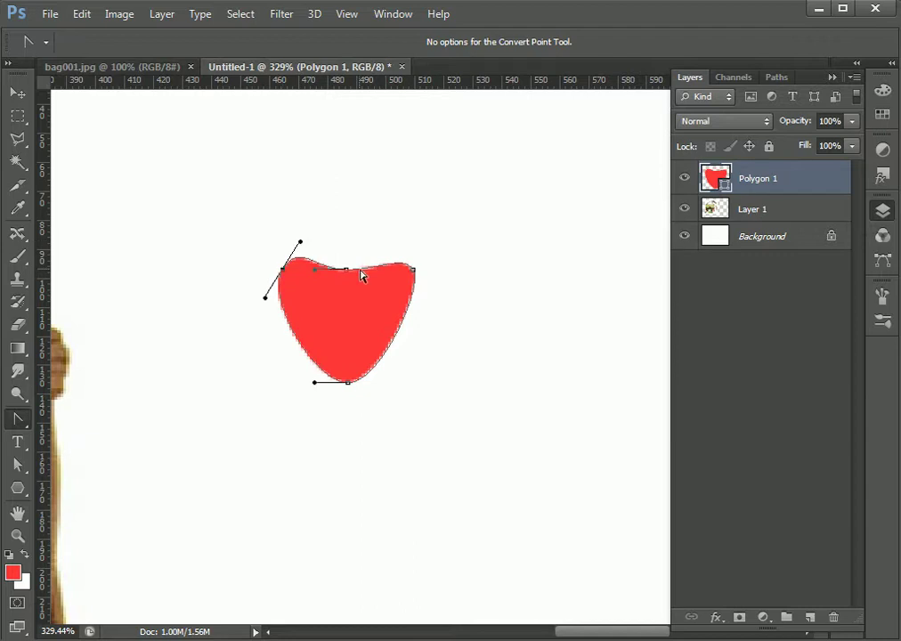
{"action": "left_click_drag", "start_coordinate": [347, 270], "coordinate": [367, 268]}
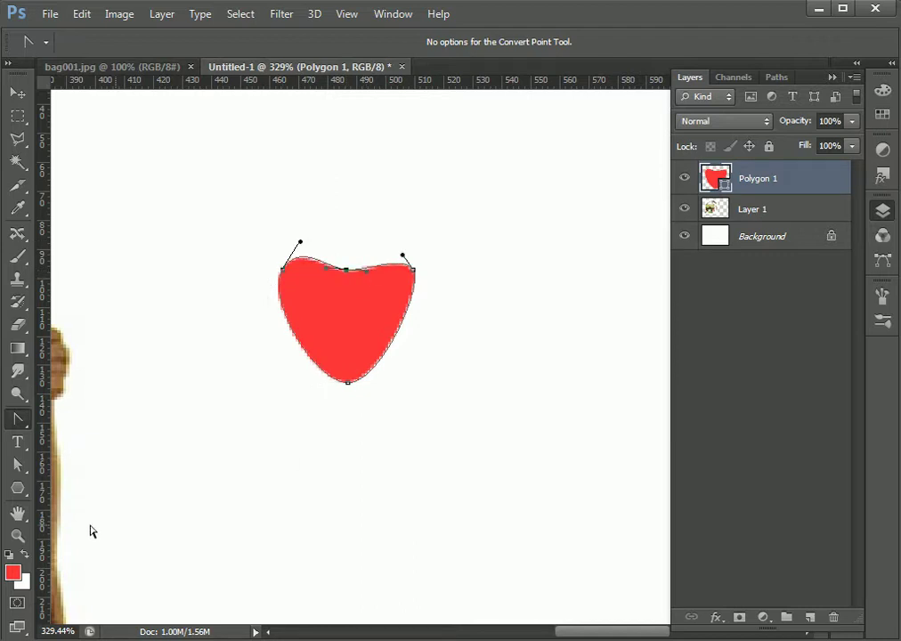
Lower the shape's top middle anchor point and angle its two handles upward independently to form the heart's notch
{"action": "left_click", "coordinate": [20, 465]}
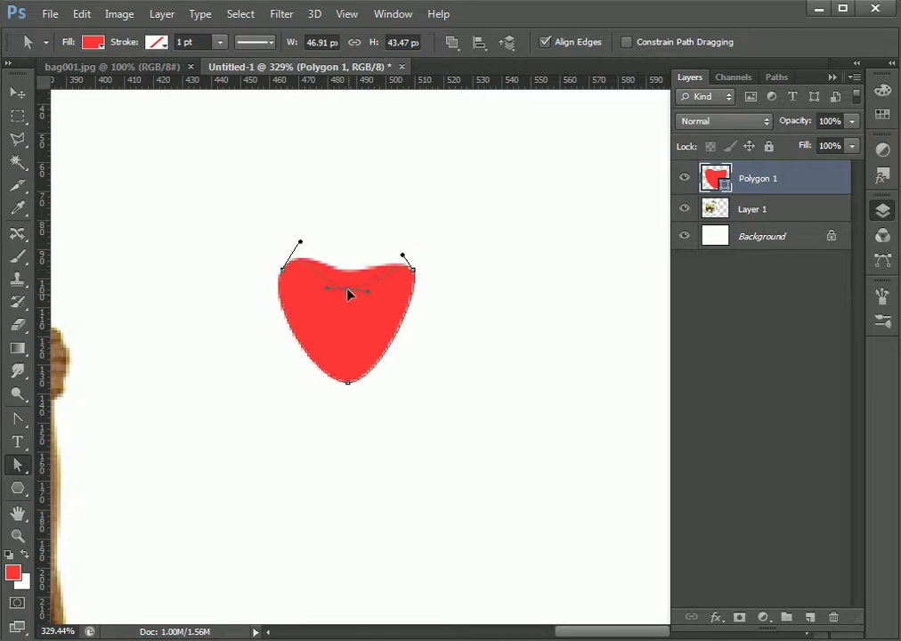
{"action": "left_click", "coordinate": [349, 294]}
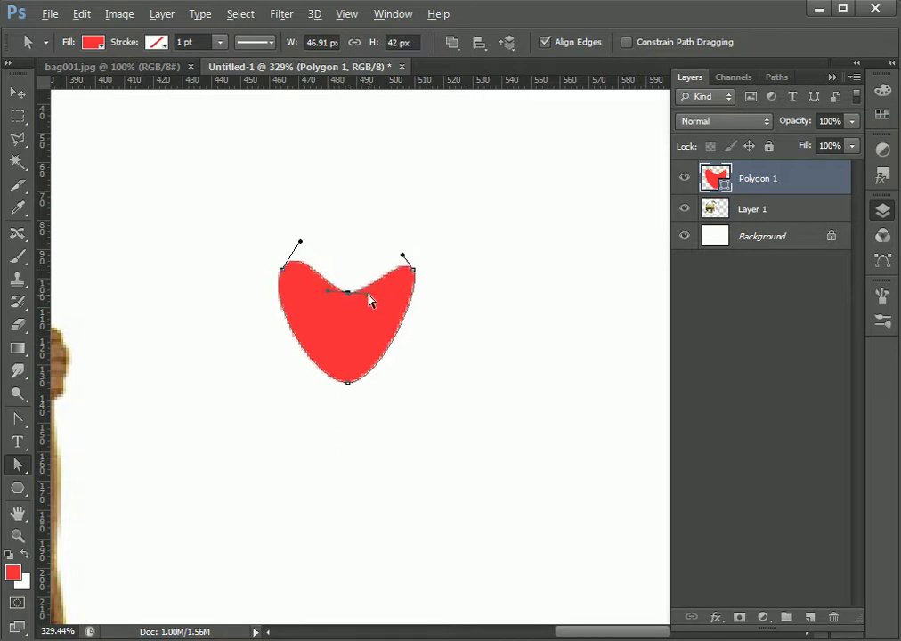
{"action": "left_click_drag", "start_coordinate": [373, 290], "coordinate": [363, 257]}
{"action": "left_click_drag", "start_coordinate": [330, 297], "coordinate": [331, 268]}
Move the heart's right and left upper anchor points outward and its bottom anchor point slightly down to balance the outline
{"action": "left_click_drag", "start_coordinate": [387, 285], "coordinate": [421, 273]}
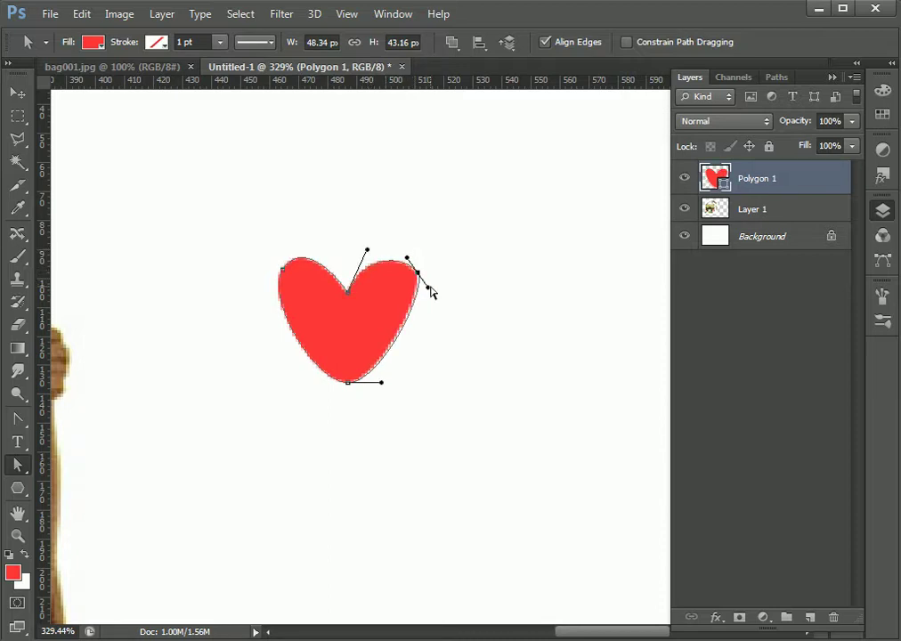
{"action": "left_click", "coordinate": [282, 270]}
{"action": "mouse_move", "coordinate": [284, 276]}
{"action": "left_mouse_down"}
{"action": "mouse_move", "coordinate": [279, 286]}
{"action": "mouse_move", "coordinate": [278, 274]}
{"action": "left_mouse_up"}
{"action": "left_click_drag", "start_coordinate": [348, 388], "coordinate": [348, 392]}
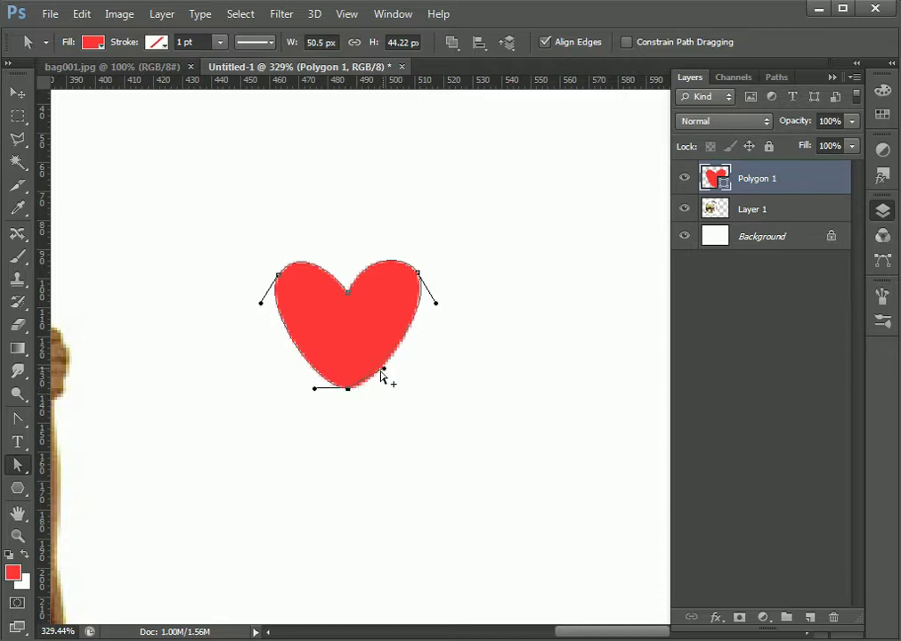
Raise the bottom point's handles into a pointed tip, lengthen the outer handles to round the heart's sides, and deselect the points
{"action": "left_click_drag", "start_coordinate": [316, 393], "coordinate": [312, 365]}
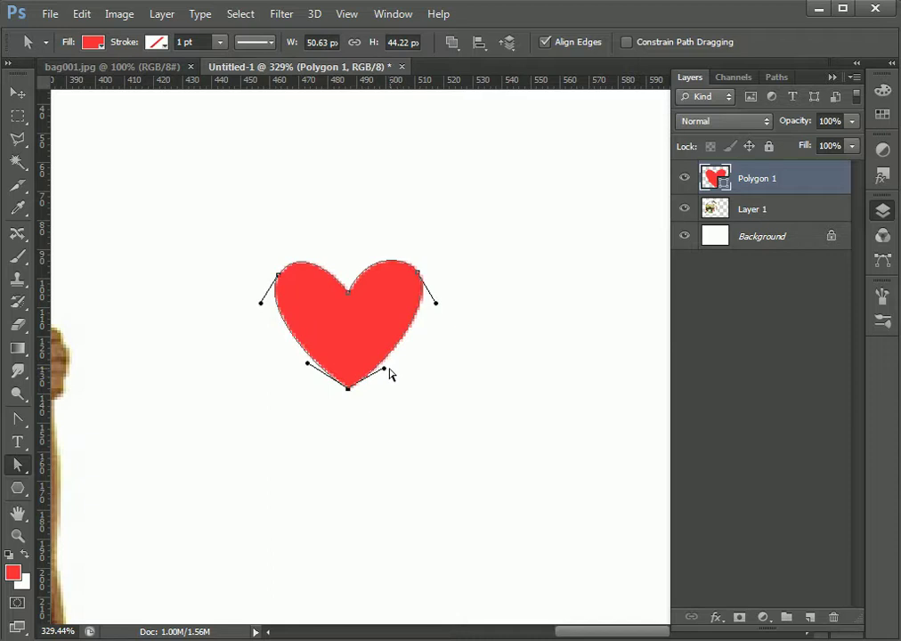
{"action": "left_click_drag", "start_coordinate": [384, 368], "coordinate": [375, 352]}
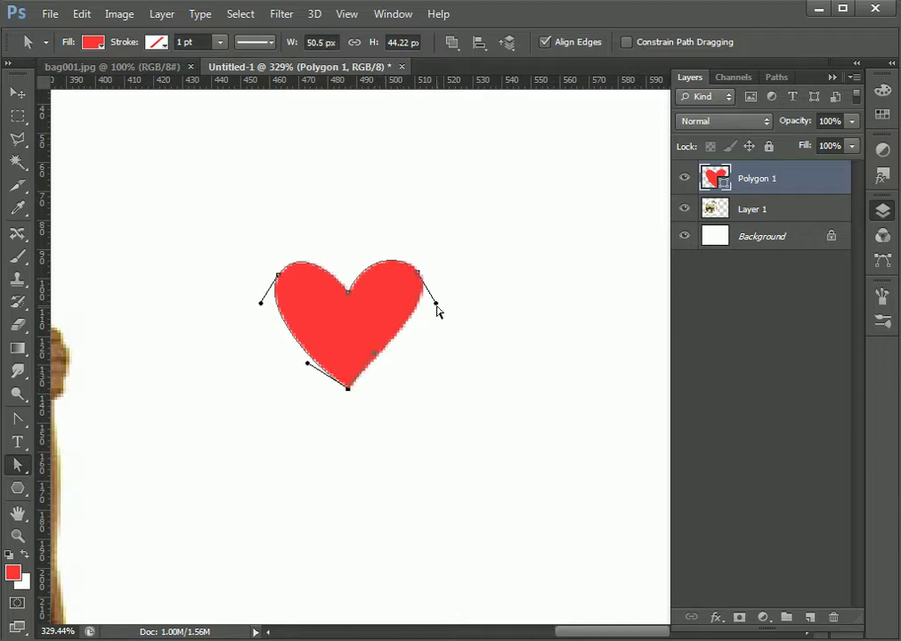
{"action": "left_click_drag", "start_coordinate": [437, 306], "coordinate": [448, 323]}
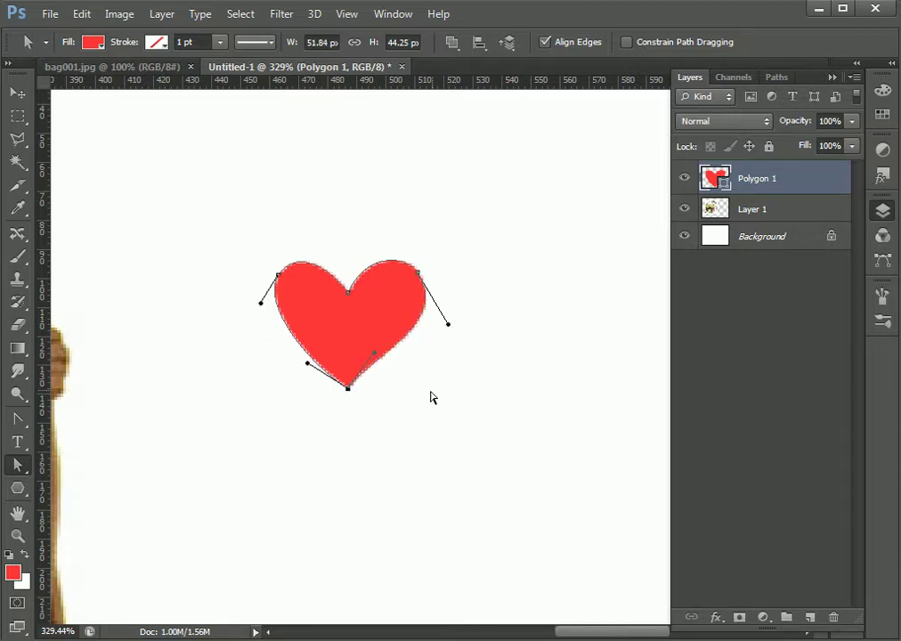
{"action": "left_click_drag", "start_coordinate": [260, 309], "coordinate": [254, 317]}
{"action": "left_click", "coordinate": [383, 433]}
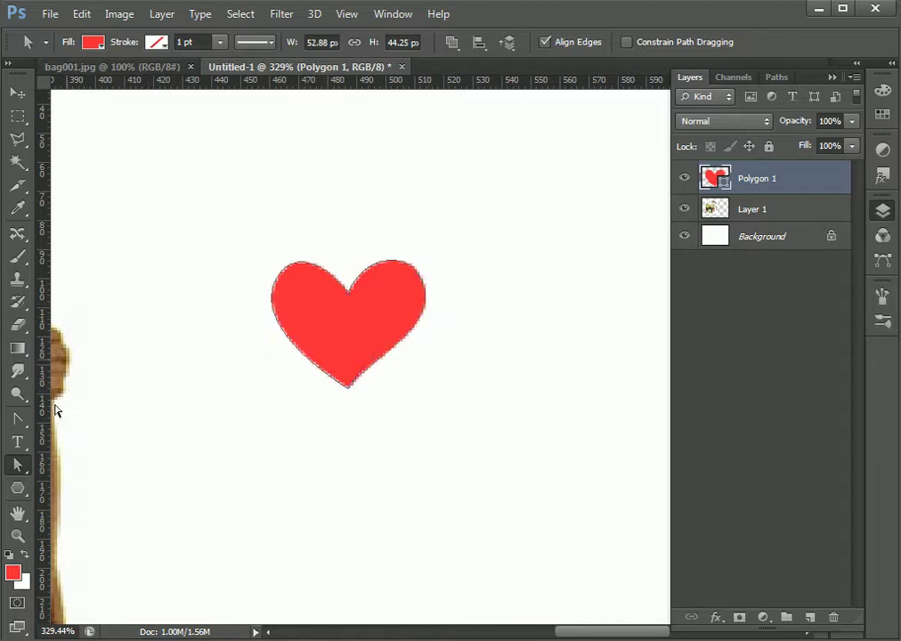
Scale the heart shape down to a tiny heart about 11 px wide and deselect all layers
{"action": "double_click", "coordinate": [17, 536]}
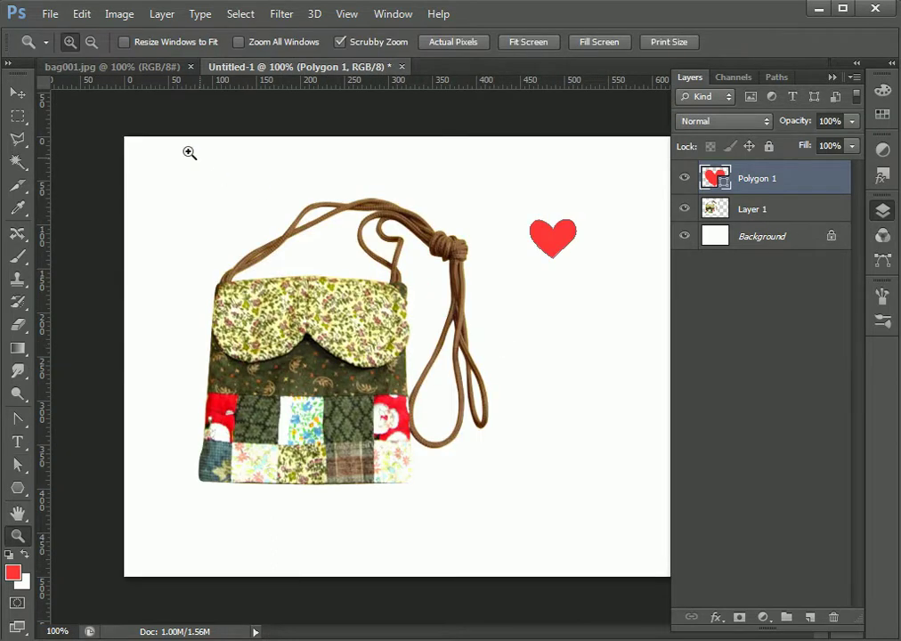
{"action": "left_click", "coordinate": [11, 94]}
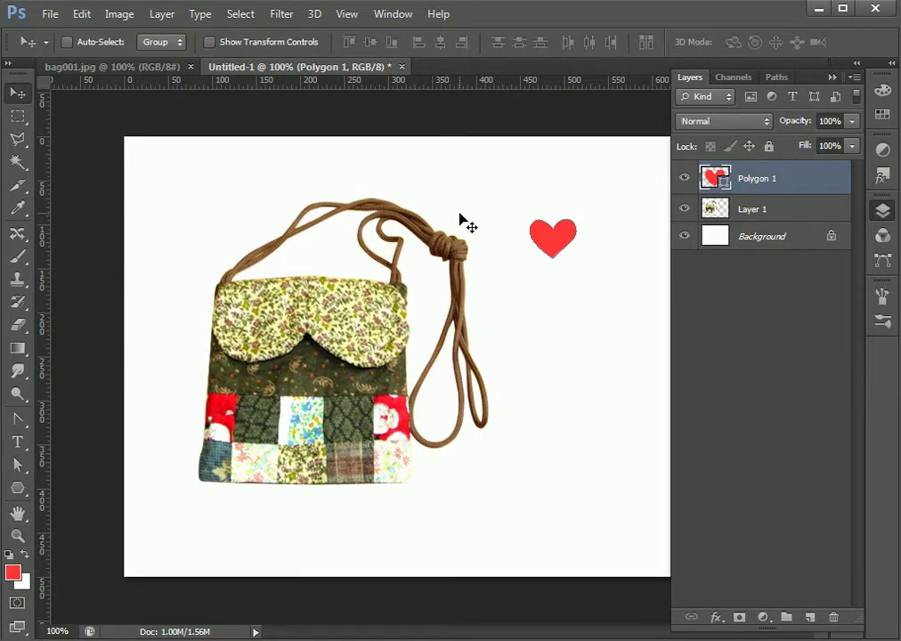
{"action": "key", "text": "ctrl+t"}
{"action": "left_click_drag", "start_coordinate": [576, 260], "coordinate": [539, 239]}
{"action": "key", "text": "Return"}
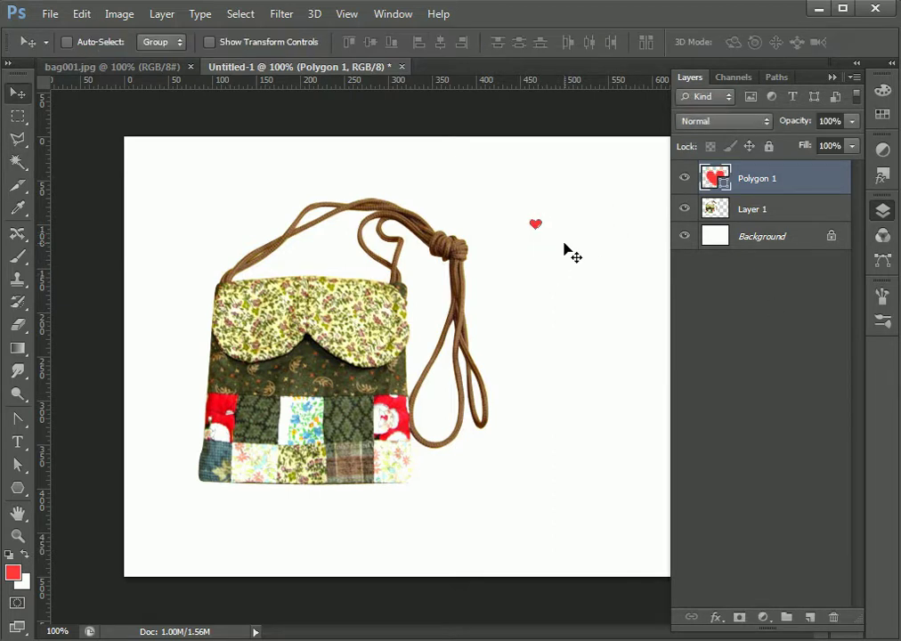
{"action": "key", "text": "ctrl+t"}
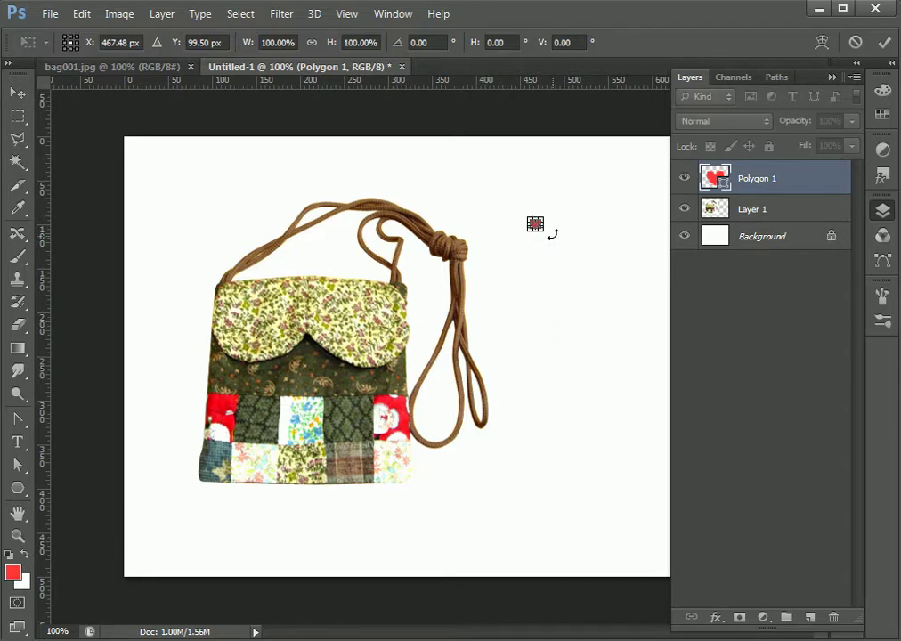
{"action": "left_click_drag", "start_coordinate": [546, 231], "coordinate": [547, 246]}
{"action": "key", "text": "Return"}
{"action": "left_click", "coordinate": [782, 330]}
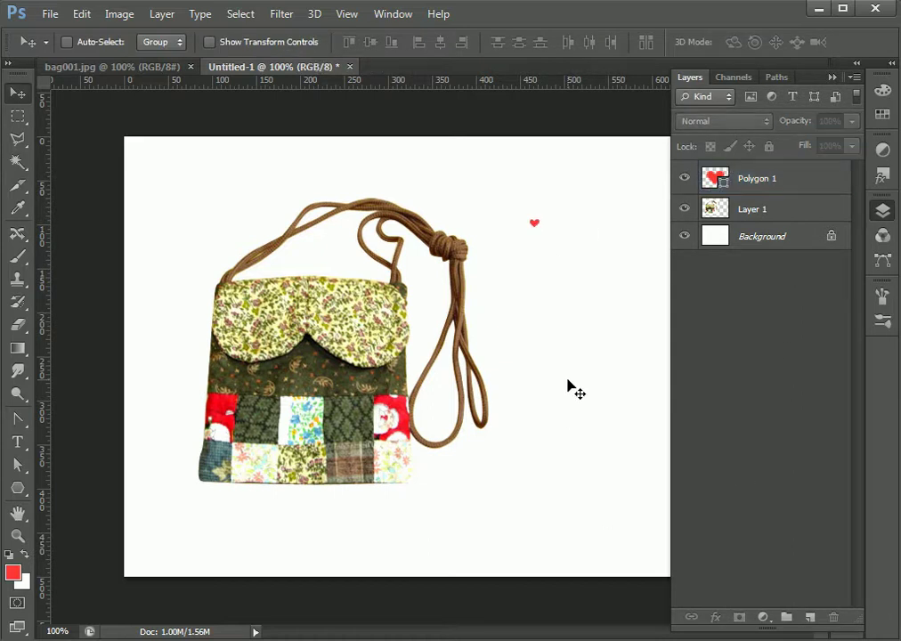
Hide Layer 1 and the Background, and define the remaining small heart as a brush preset with the suggested name
{"action": "left_click", "coordinate": [685, 209]}
{"action": "left_click", "coordinate": [685, 236]}
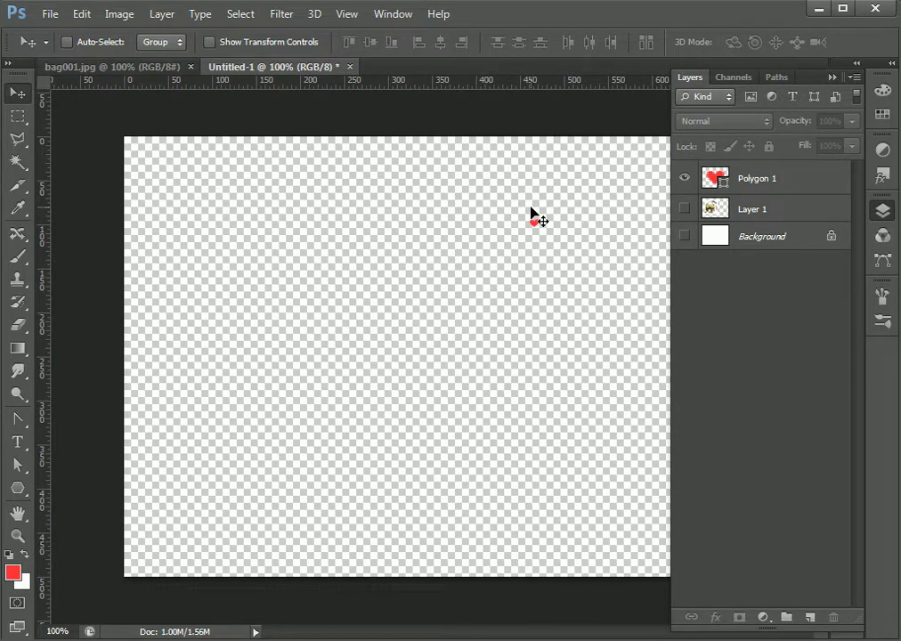
{"action": "left_click", "coordinate": [82, 14]}
{"action": "left_click", "coordinate": [150, 416]}
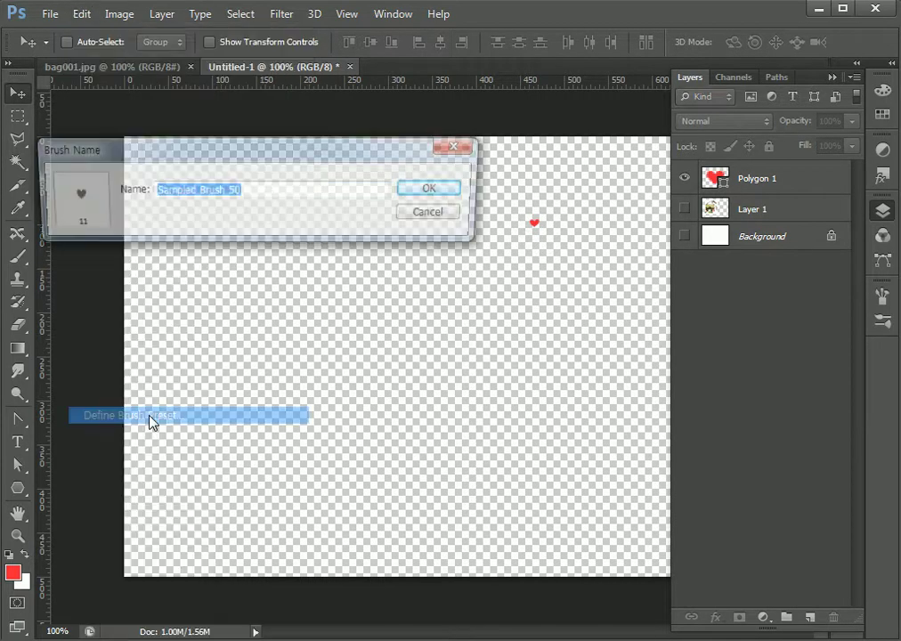
{"action": "left_click", "coordinate": [425, 194]}
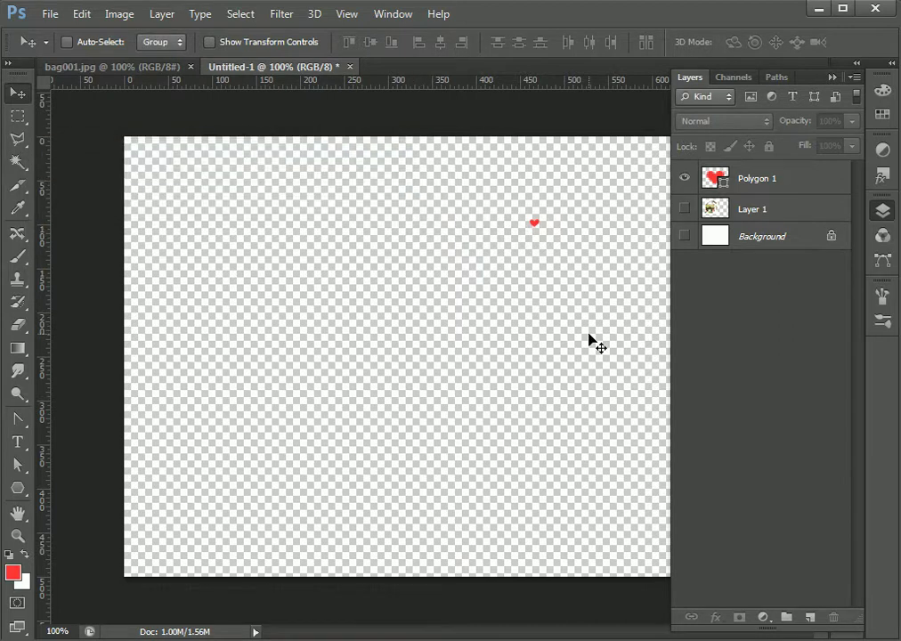
Show Layer 1 and the Background again, hide the Polygon 1 heart layer, and make Layer 1 active
{"action": "key", "text": "b"}
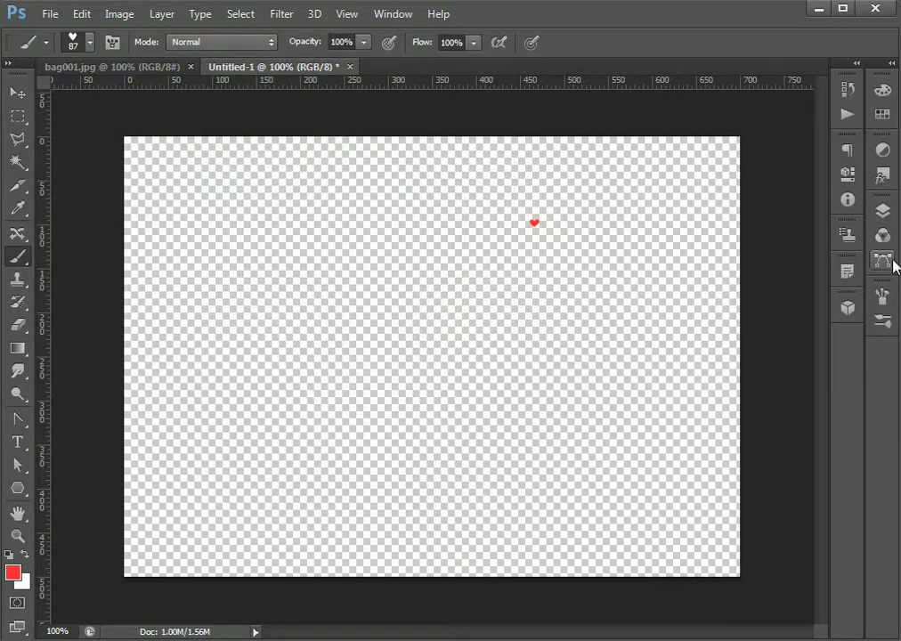
{"action": "left_click", "coordinate": [883, 210]}
{"action": "left_click", "coordinate": [777, 185]}
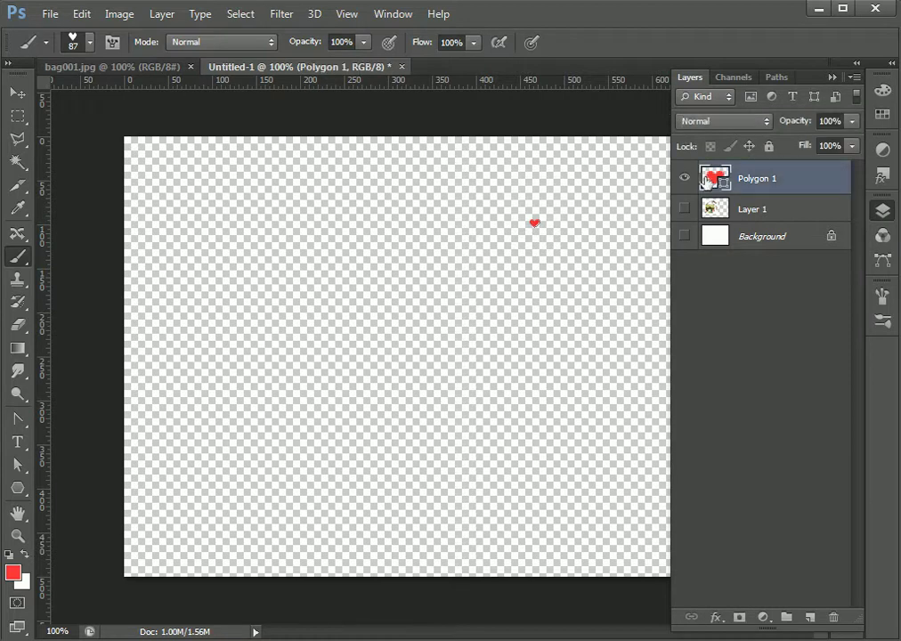
{"action": "left_click", "coordinate": [684, 178]}
{"action": "left_click", "coordinate": [684, 209]}
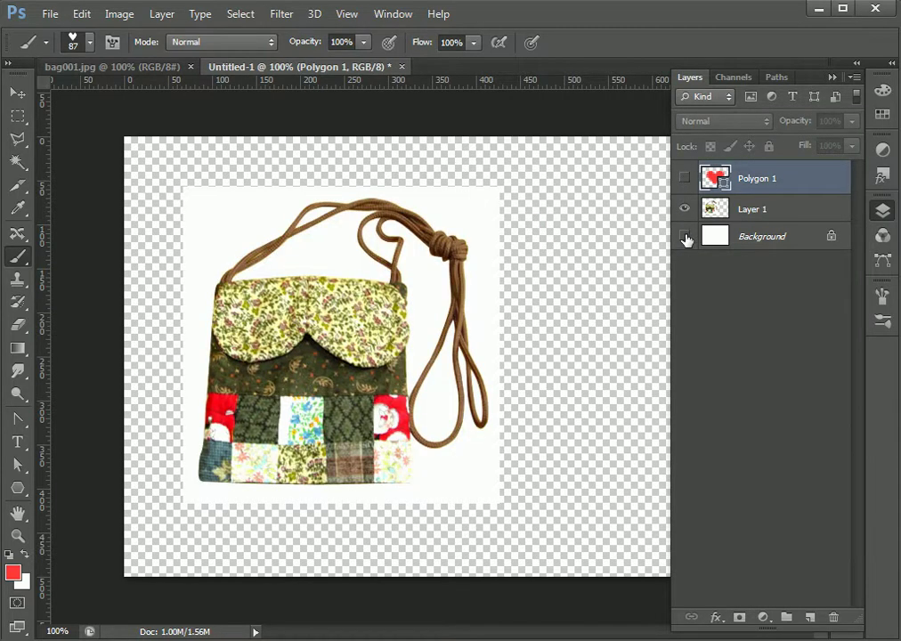
{"action": "left_click", "coordinate": [684, 237]}
{"action": "left_click", "coordinate": [684, 178]}
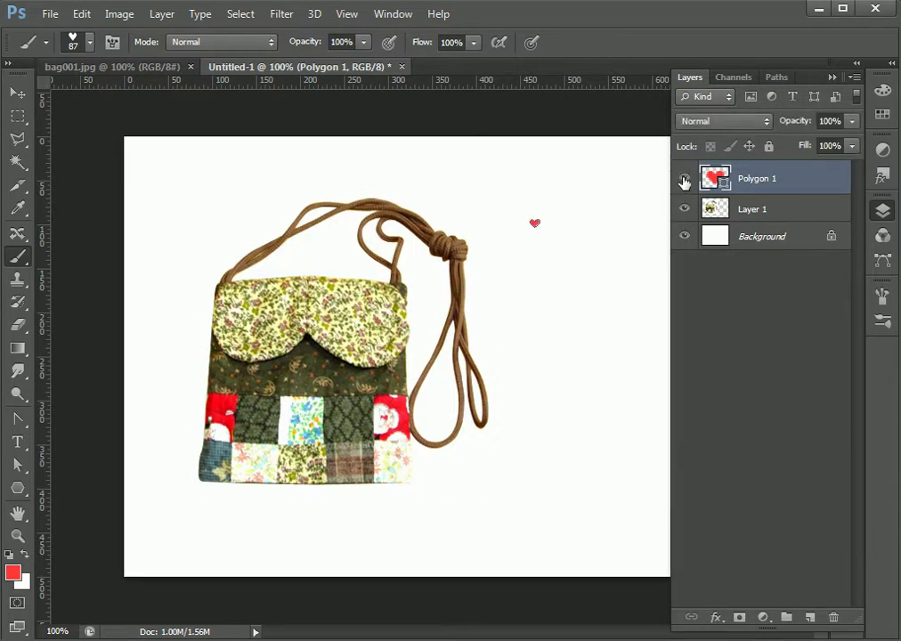
{"action": "left_click", "coordinate": [684, 180]}
{"action": "left_click", "coordinate": [789, 214]}
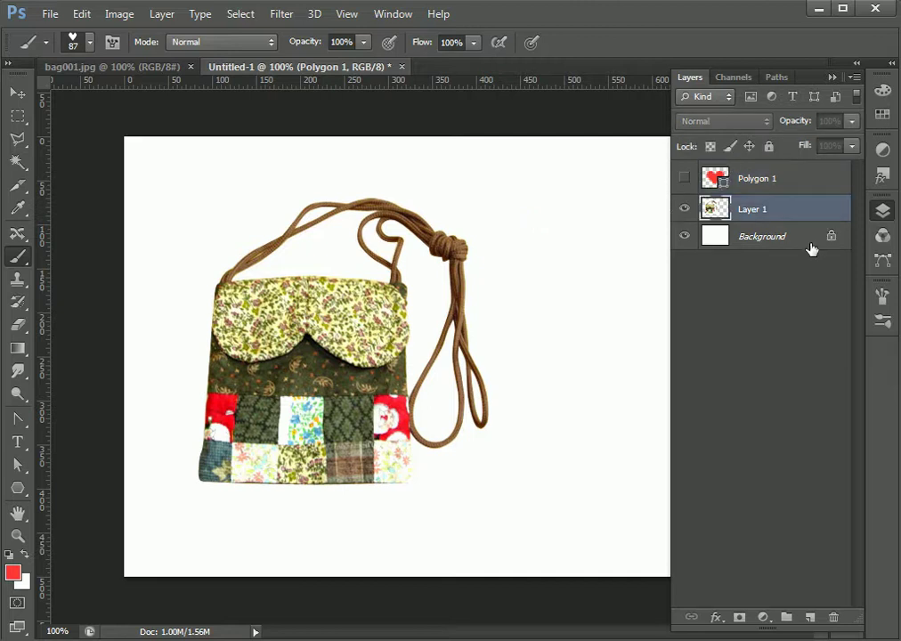
Activate the saved Path 1 around the bag and choose the 11 px heart tip for the Brush tool
{"action": "left_click", "coordinate": [20, 93]}
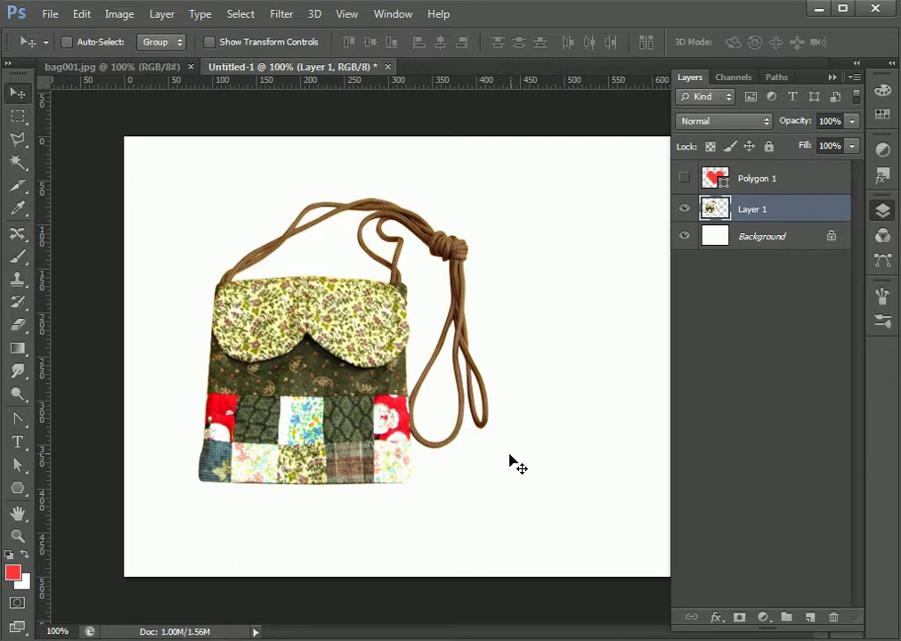
{"action": "left_click", "coordinate": [791, 81]}
{"action": "left_click", "coordinate": [785, 103]}
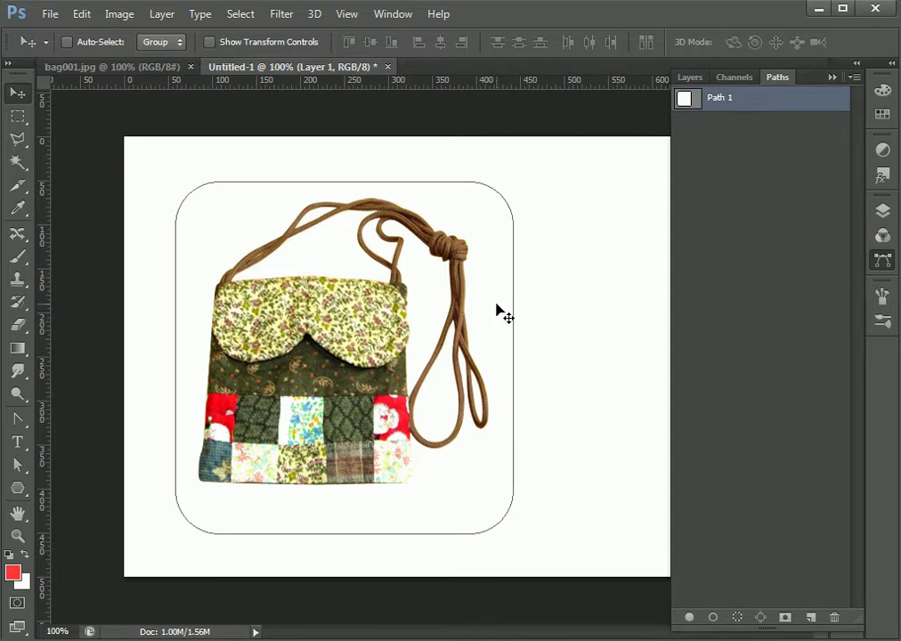
{"action": "left_click", "coordinate": [20, 258]}
{"action": "left_click", "coordinate": [883, 298]}
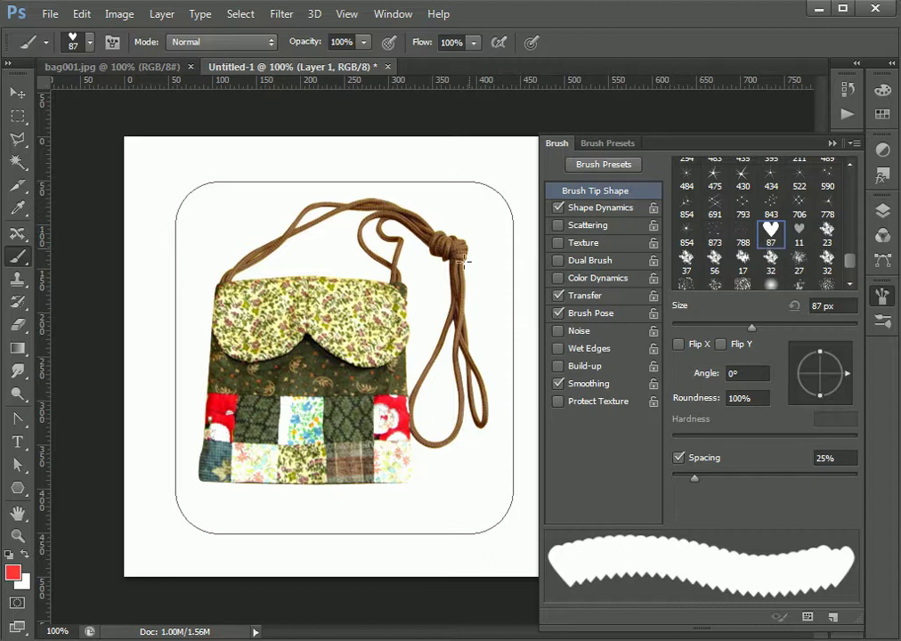
{"action": "left_click", "coordinate": [799, 234]}
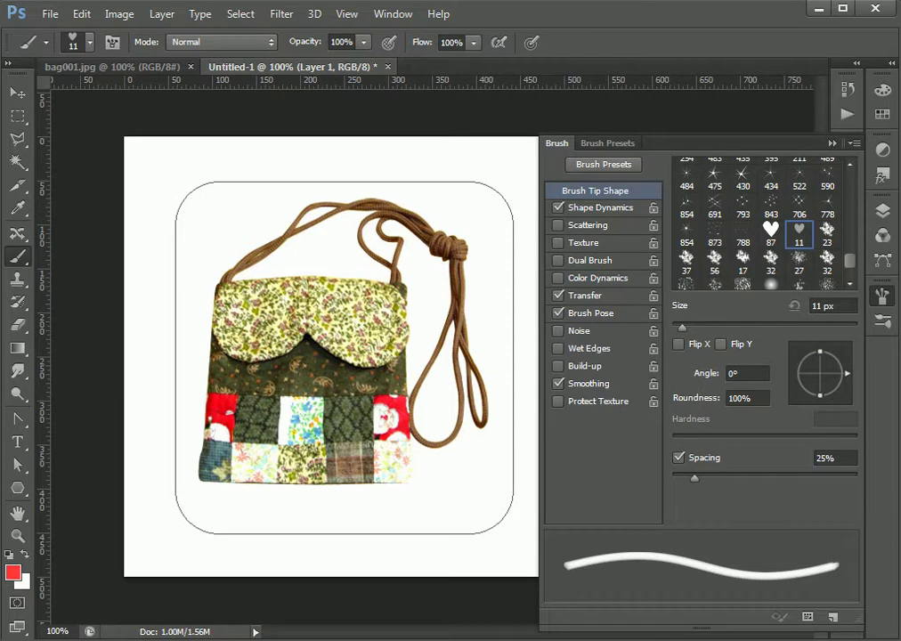
Set the foreground colour to hot pink (H 323, S 100, B 100) and the heart brush's spacing to 233%
{"action": "left_click", "coordinate": [13, 575]}
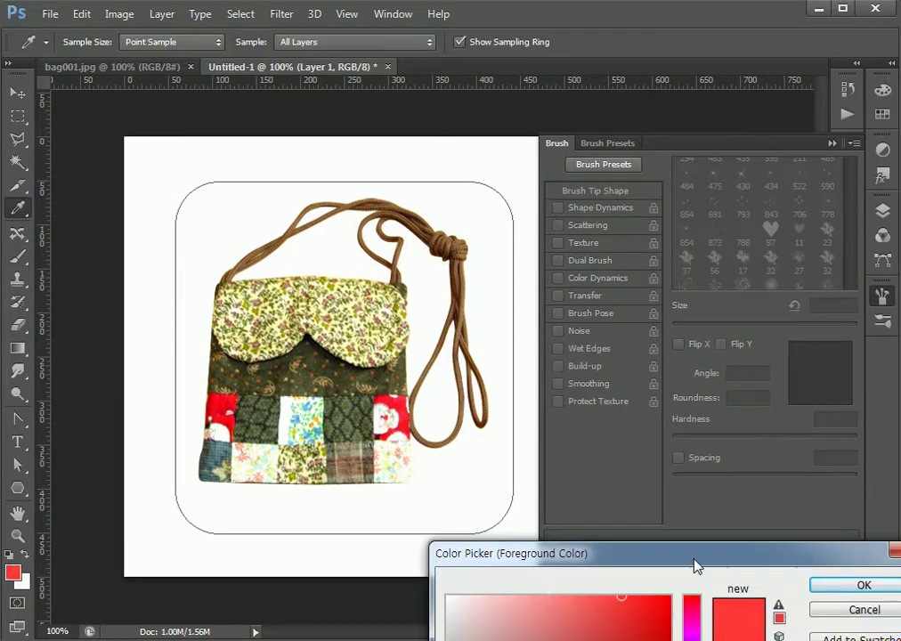
{"action": "left_click_drag", "start_coordinate": [697, 568], "coordinate": [580, 456]}
{"action": "left_click", "coordinate": [582, 515]}
{"action": "mouse_move", "coordinate": [582, 517]}
{"action": "left_mouse_down"}
{"action": "mouse_move", "coordinate": [569, 480]}
{"action": "mouse_move", "coordinate": [591, 479]}
{"action": "mouse_move", "coordinate": [575, 512]}
{"action": "left_mouse_up"}
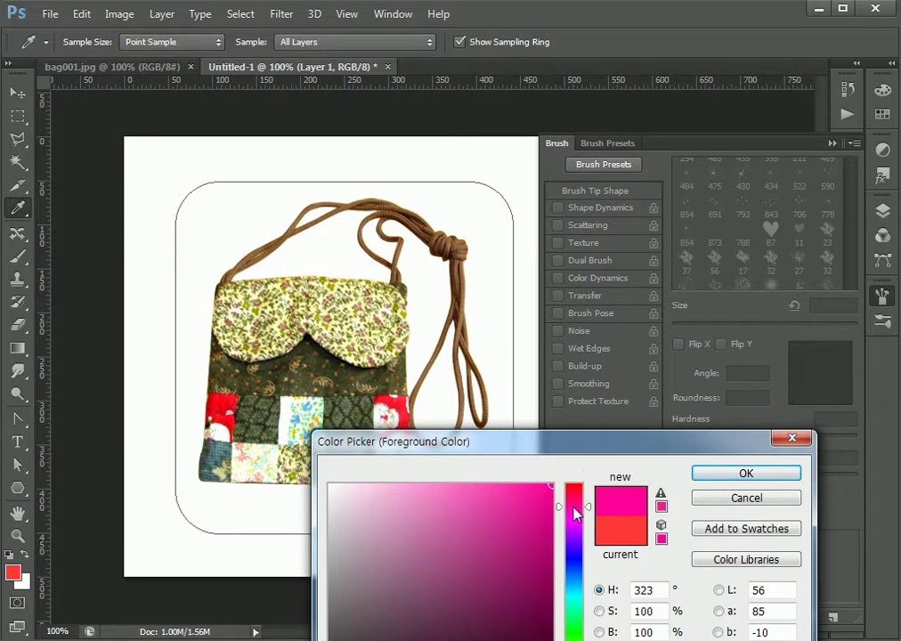
{"action": "left_click", "coordinate": [747, 474]}
{"action": "key", "text": "b"}
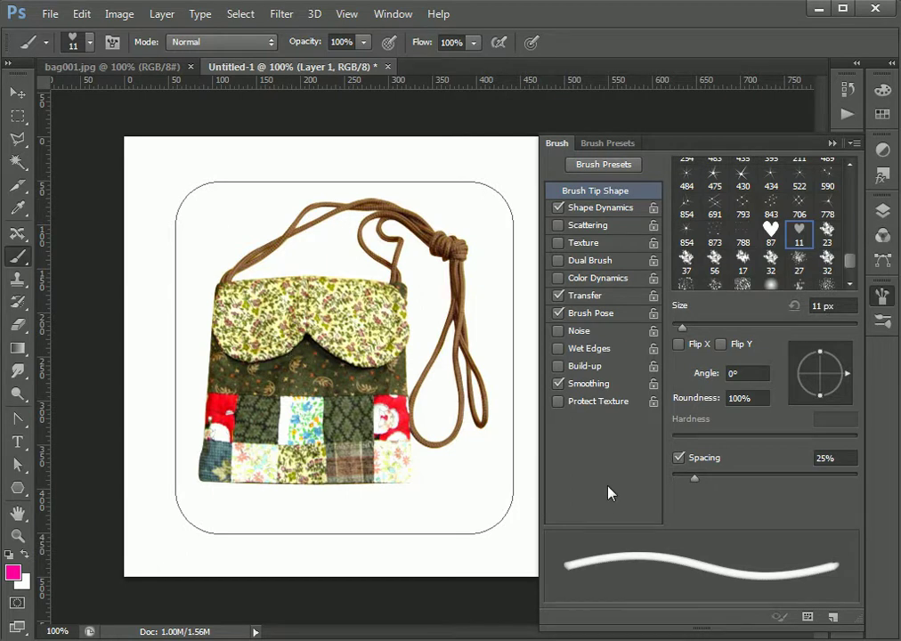
{"action": "left_click_drag", "start_coordinate": [697, 484], "coordinate": [815, 469]}
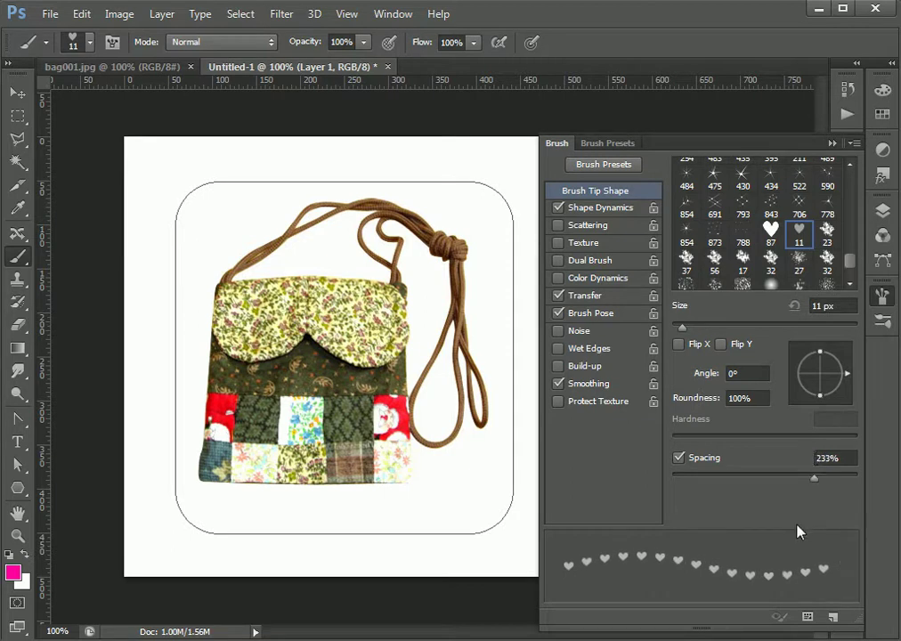
{"action": "left_click", "coordinate": [832, 143]}
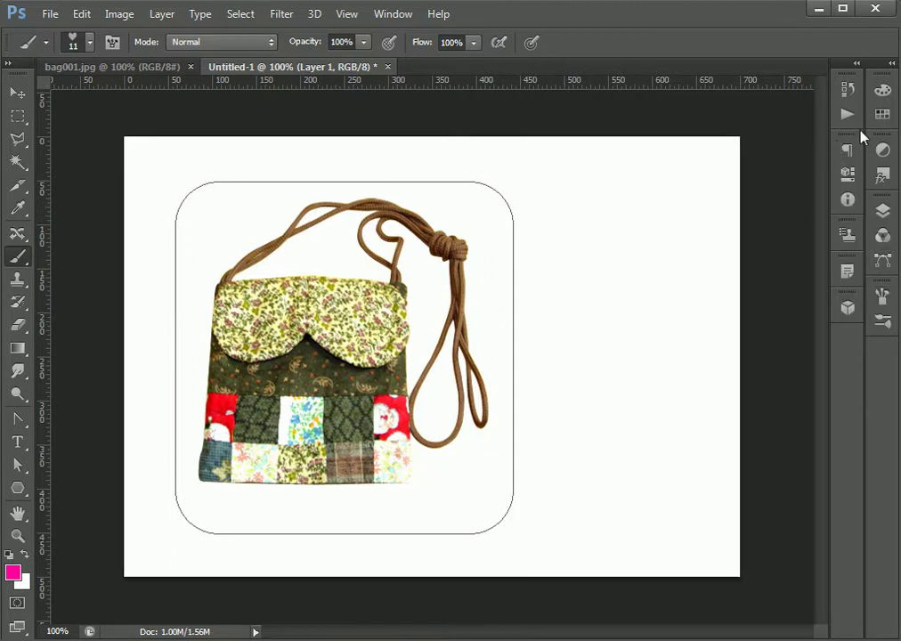
Try stroking Path 1 with the heart brush directly on Layer 1, and undo the stroke
{"action": "left_click", "coordinate": [885, 212]}
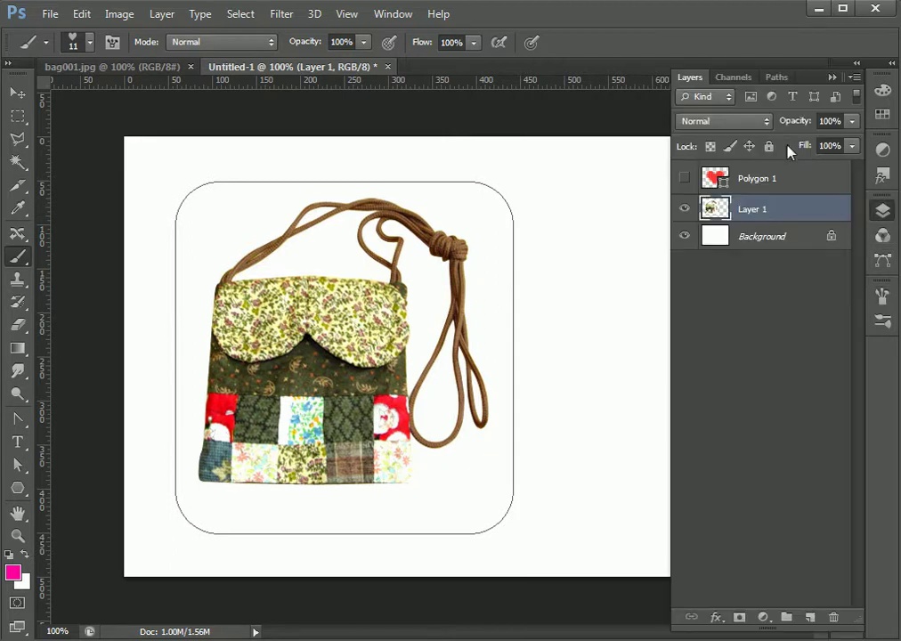
{"action": "left_click", "coordinate": [777, 78]}
{"action": "left_click", "coordinate": [713, 619]}
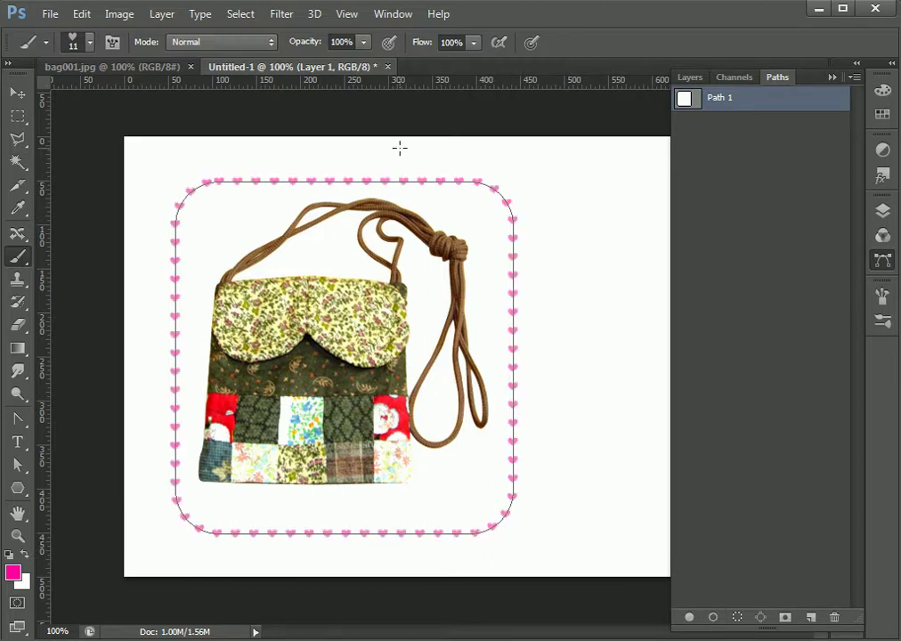
{"action": "left_click", "coordinate": [703, 212]}
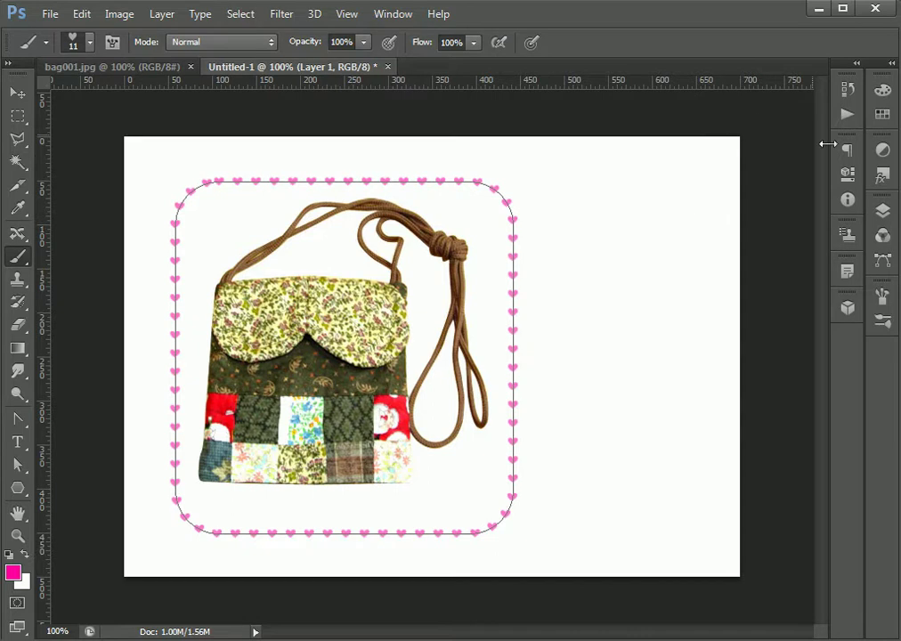
{"action": "left_click", "coordinate": [885, 213]}
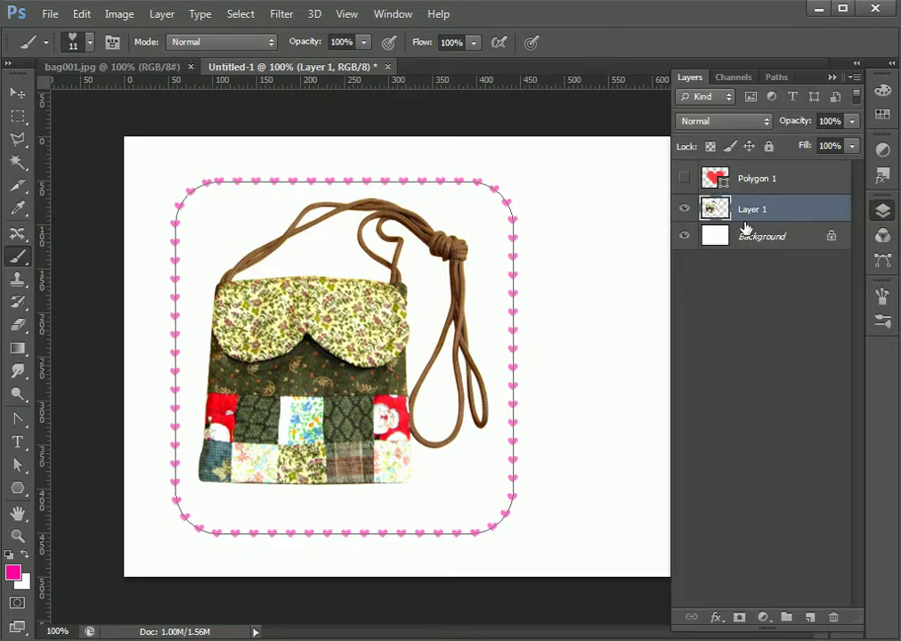
{"action": "key", "text": "ctrl+z"}
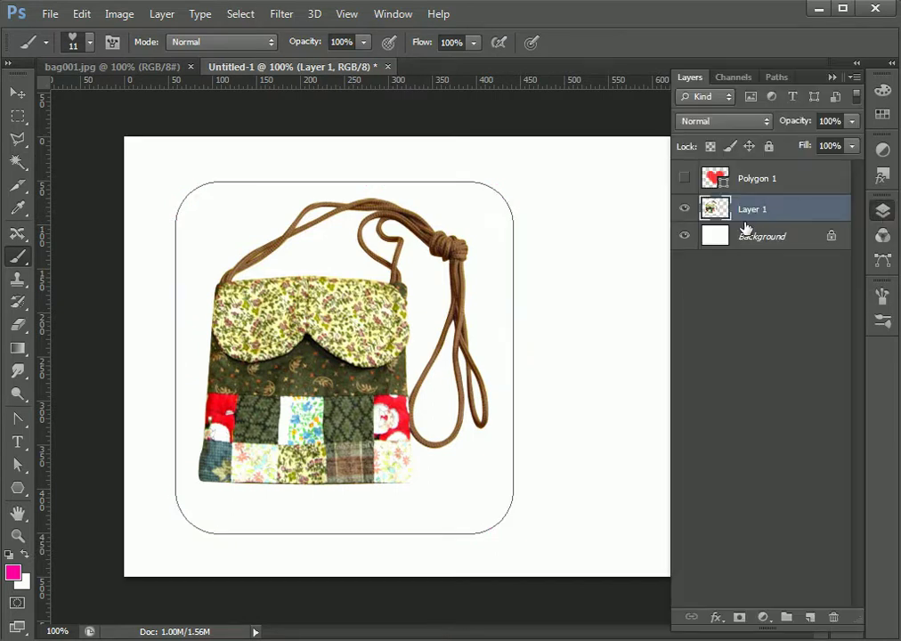
Create a new layer above the bag layer and stroke Path 1 on it with the pink heart brush
{"action": "left_click", "coordinate": [811, 615]}
{"action": "left_click", "coordinate": [778, 78]}
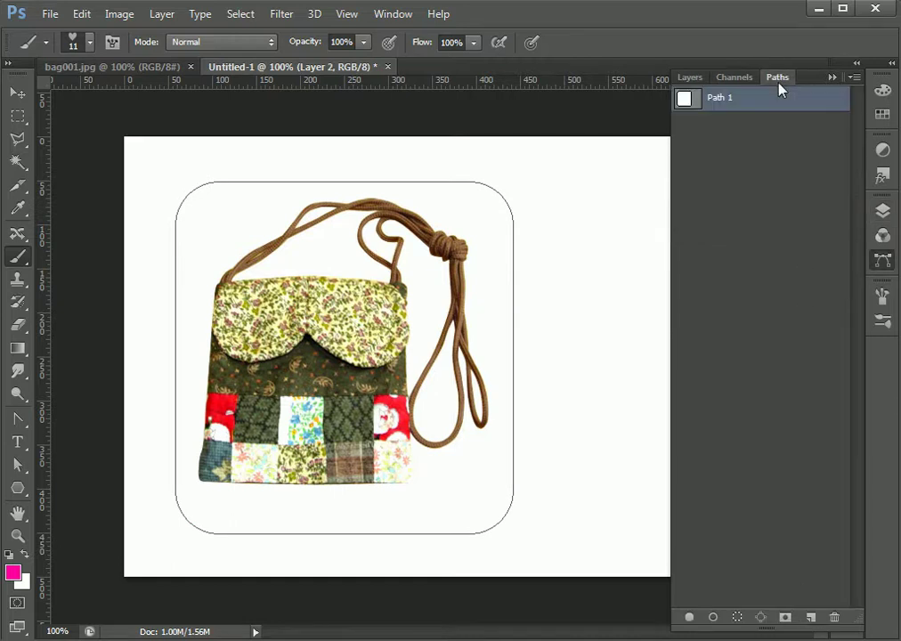
{"action": "left_click", "coordinate": [713, 618]}
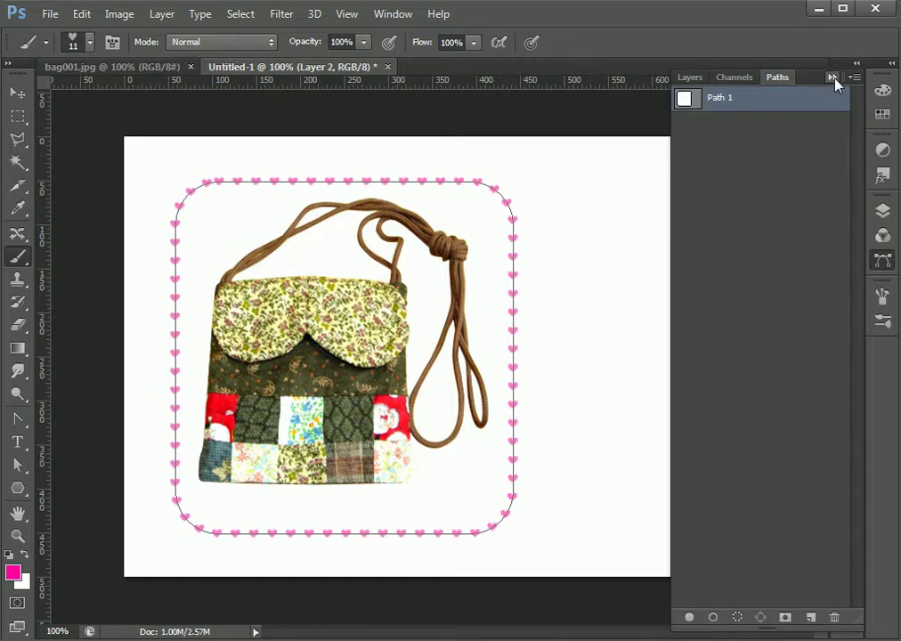
{"action": "left_click", "coordinate": [833, 78]}
Deselect Path 1 so its outline no longer shows over the heart frame
{"action": "left_click", "coordinate": [19, 93]}
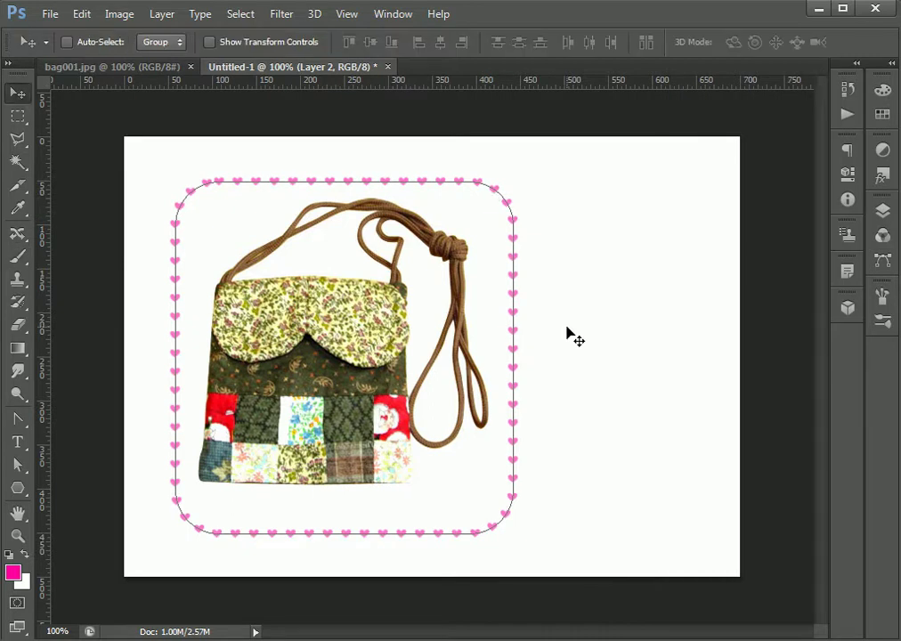
{"action": "left_click", "coordinate": [883, 210]}
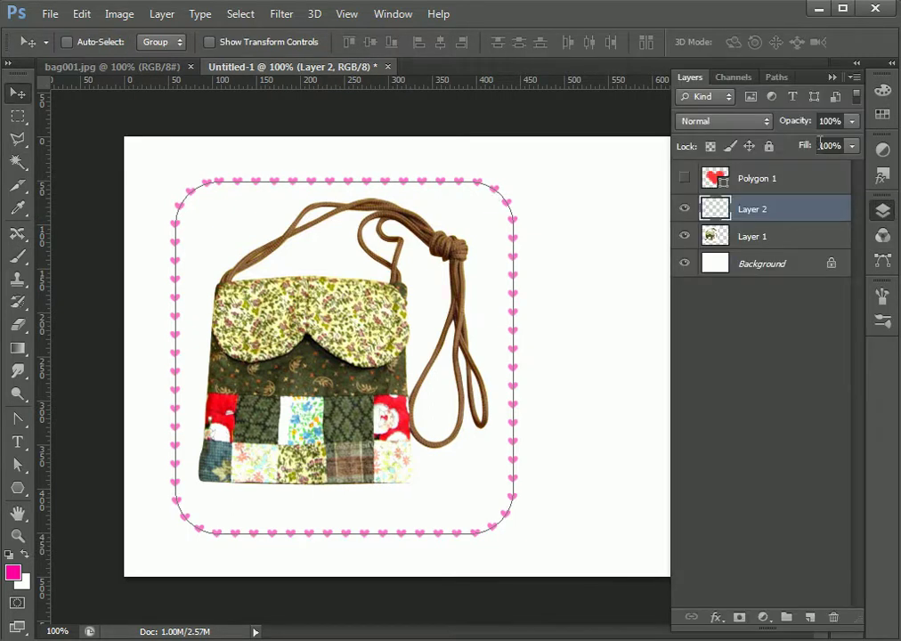
{"action": "left_click", "coordinate": [777, 77]}
{"action": "left_click", "coordinate": [777, 302]}
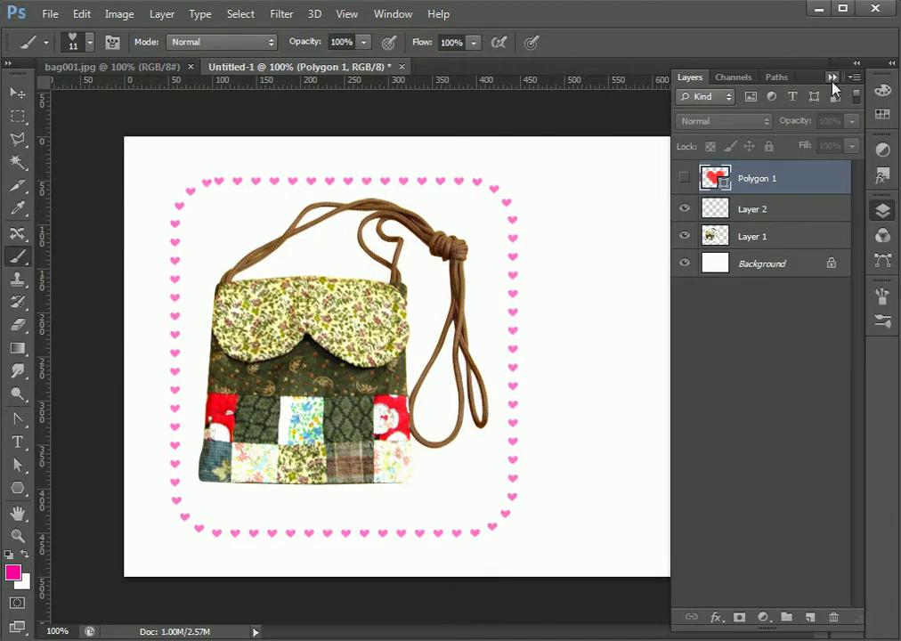
Add a new empty layer directly above the heart frame layer, Layer 2
{"action": "left_click", "coordinate": [807, 209]}
{"action": "left_click", "coordinate": [811, 617]}
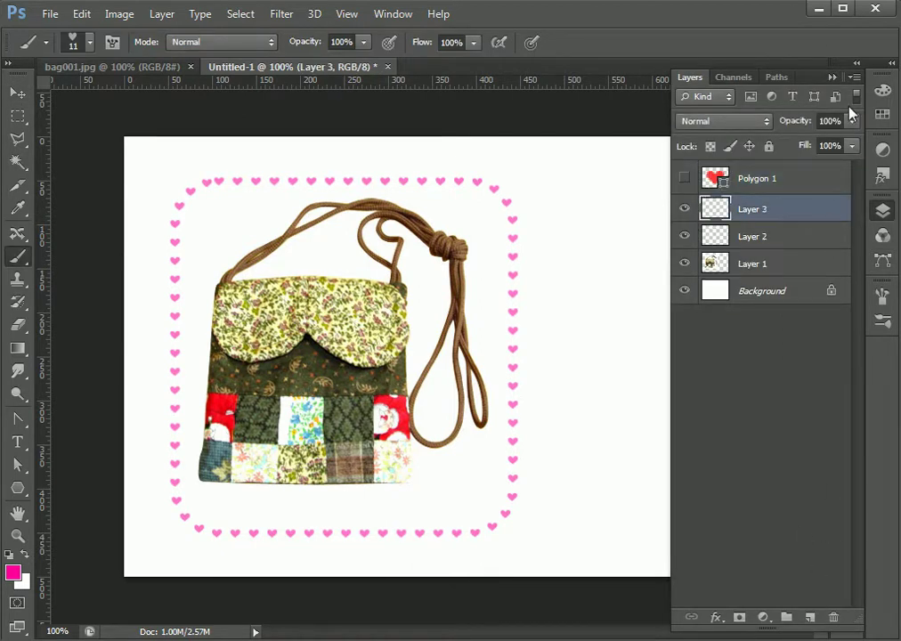
{"action": "left_click", "coordinate": [833, 79]}
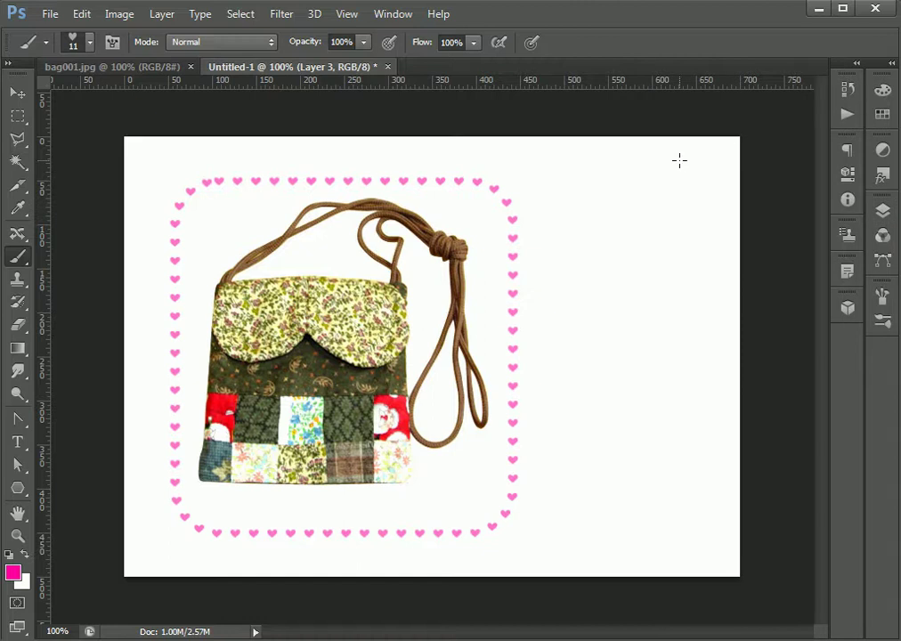
Add the pink text "LOVELY" in 70 pt Impact, starting from a point just outside the heart frame's right side
{"action": "left_click", "coordinate": [17, 441]}
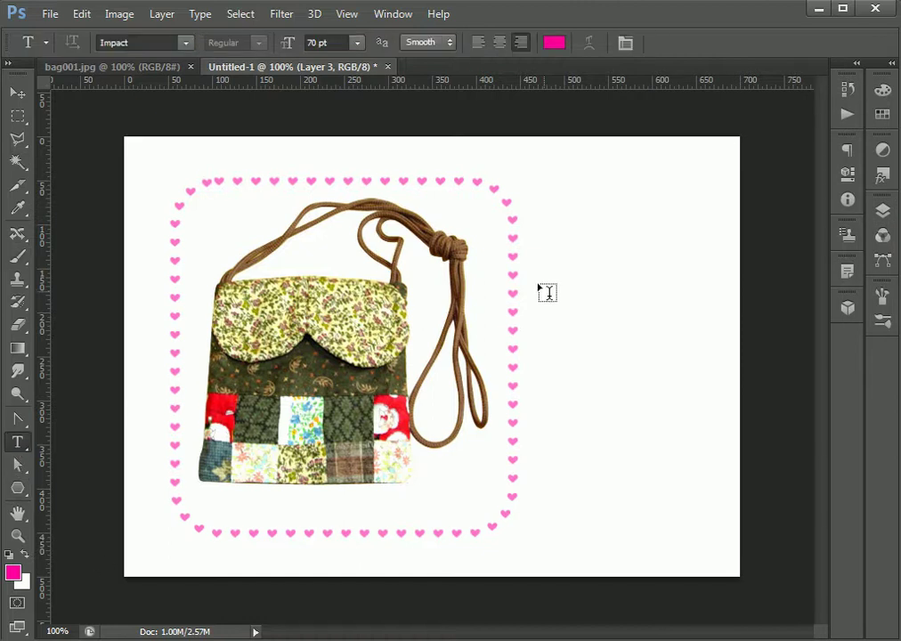
{"action": "left_click", "coordinate": [541, 267]}
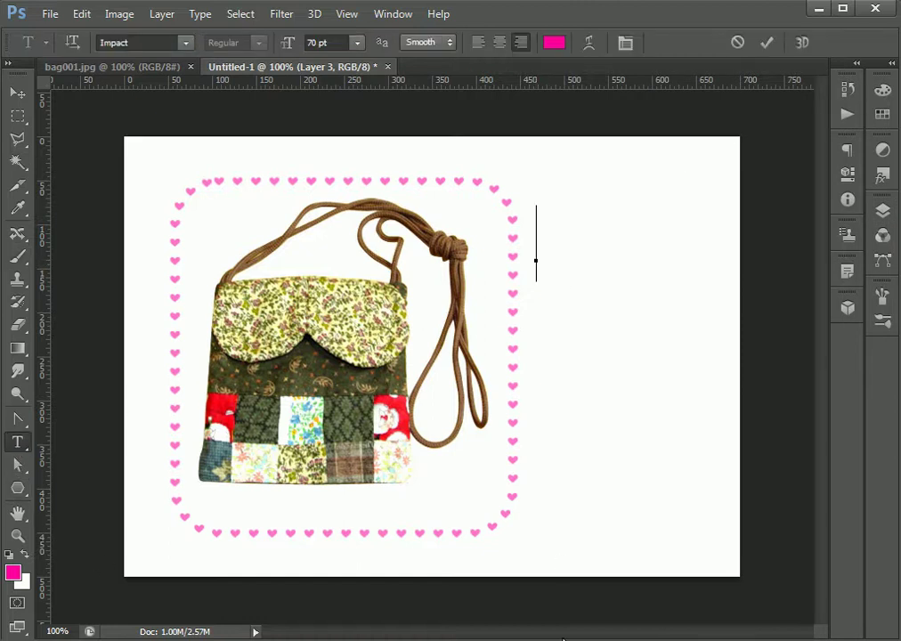
{"action": "type", "text": "LOVELY"}
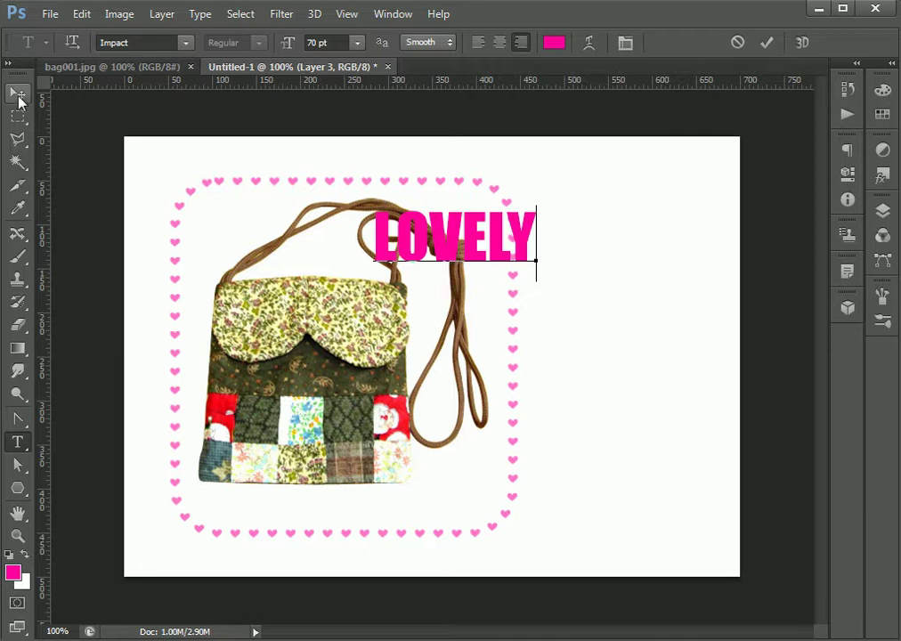
{"action": "left_click", "coordinate": [19, 94]}
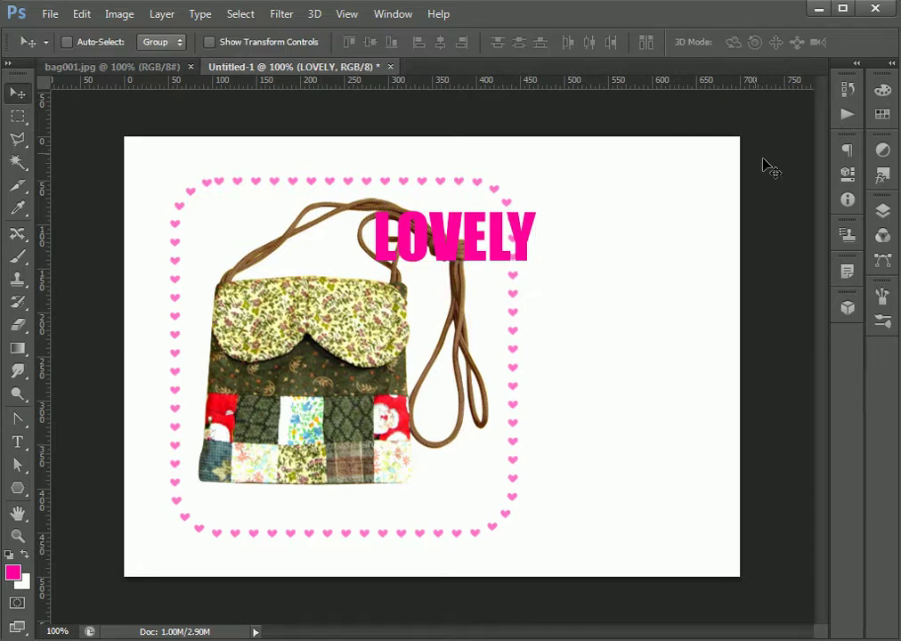
{"action": "left_click", "coordinate": [883, 212]}
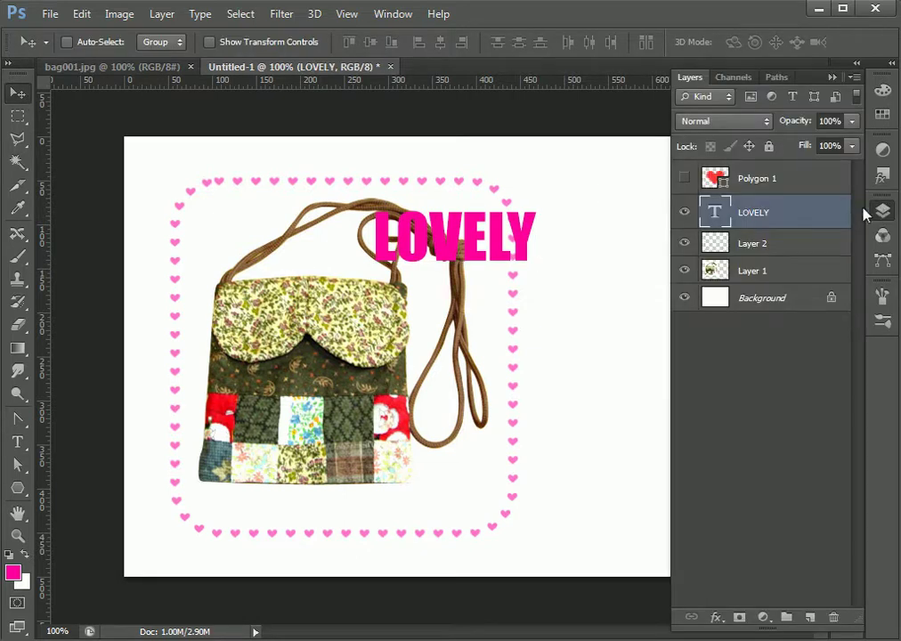
{"action": "left_click", "coordinate": [833, 80]}
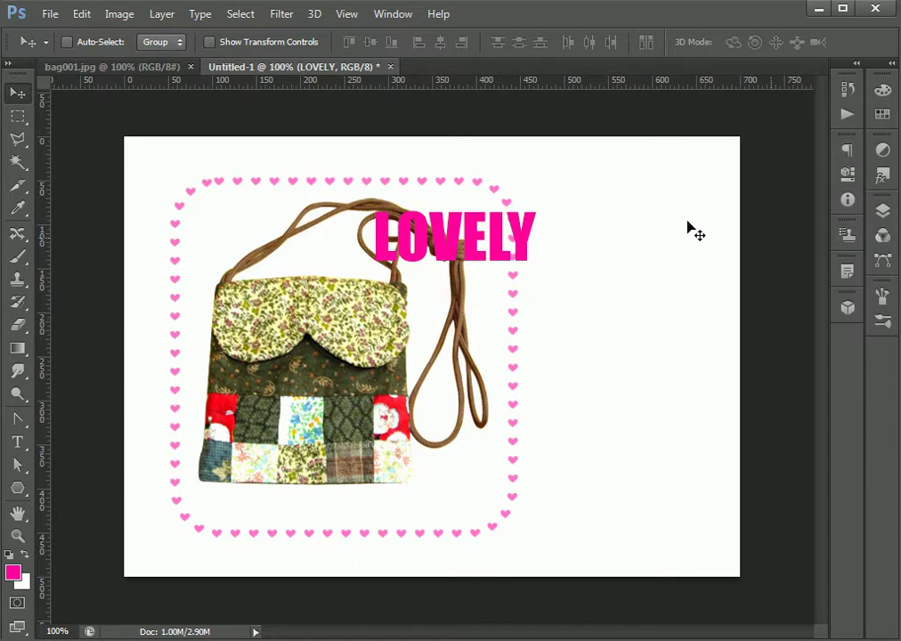
Change the LOVELY text's font to Dutch801 XBd BT
{"action": "left_click", "coordinate": [786, 116]}
{"action": "left_click", "coordinate": [767, 119]}
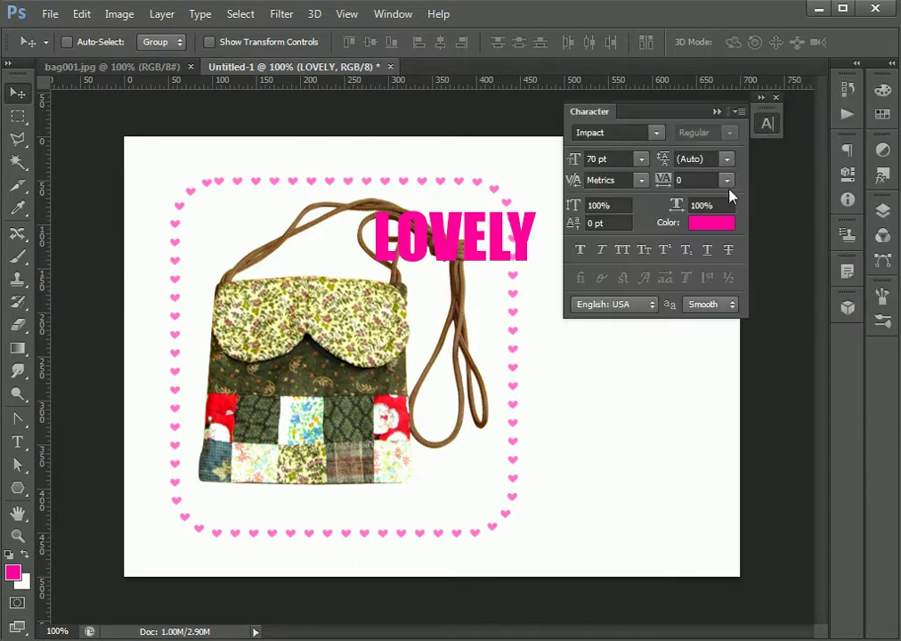
{"action": "left_click", "coordinate": [651, 137]}
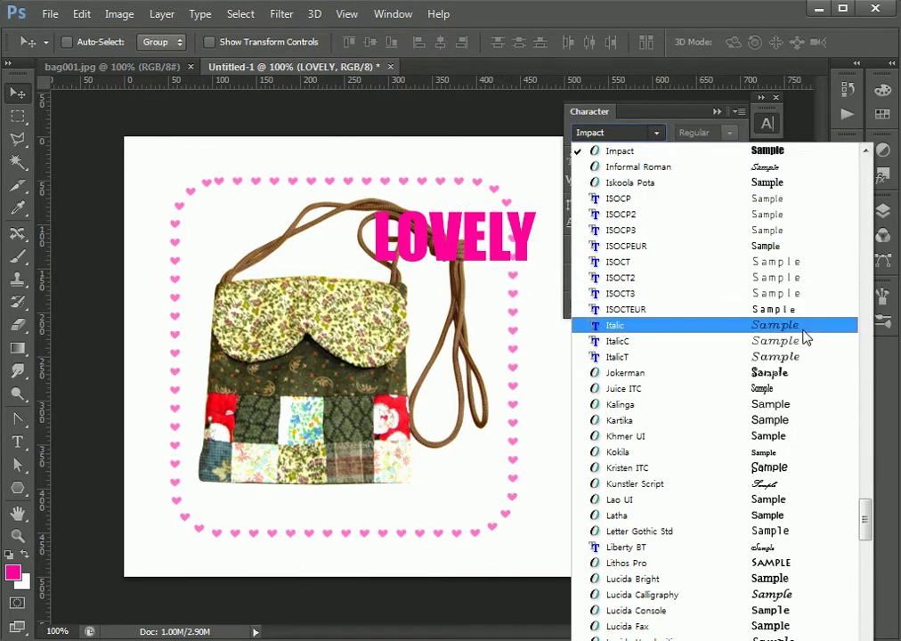
{"action": "scroll", "coordinate": [866, 521], "scroll_direction": "up", "scroll_amount": 3}
{"action": "left_click_drag", "start_coordinate": [866, 521], "coordinate": [866, 497]}
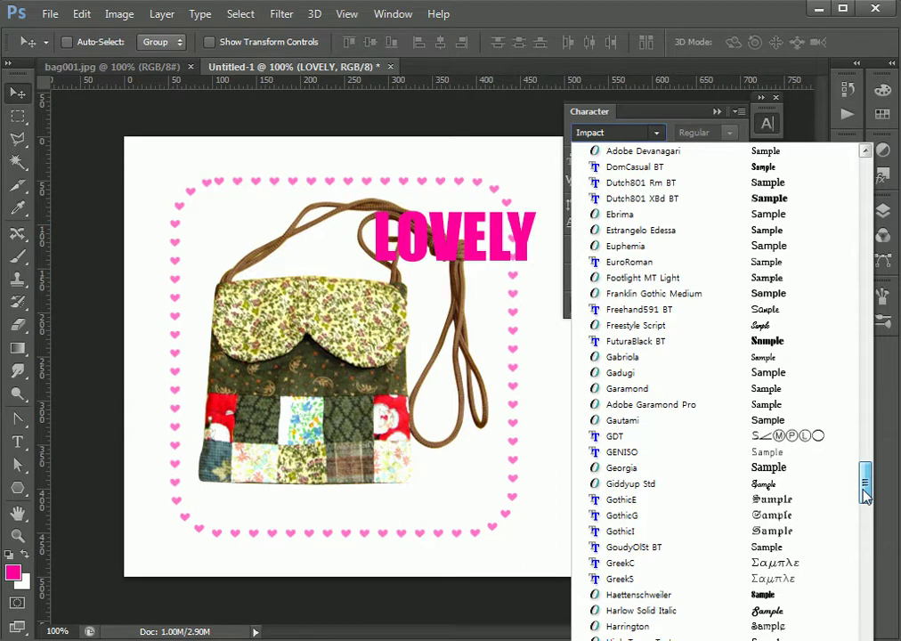
{"action": "left_click", "coordinate": [810, 196]}
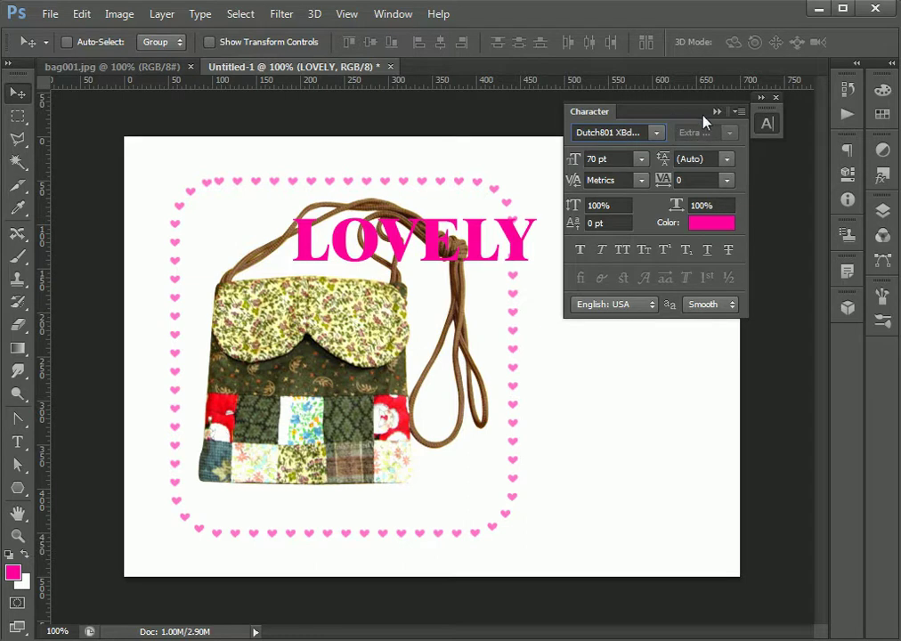
Try a font size of 150 pt on the LOVELY text
{"action": "left_click", "coordinate": [641, 159]}
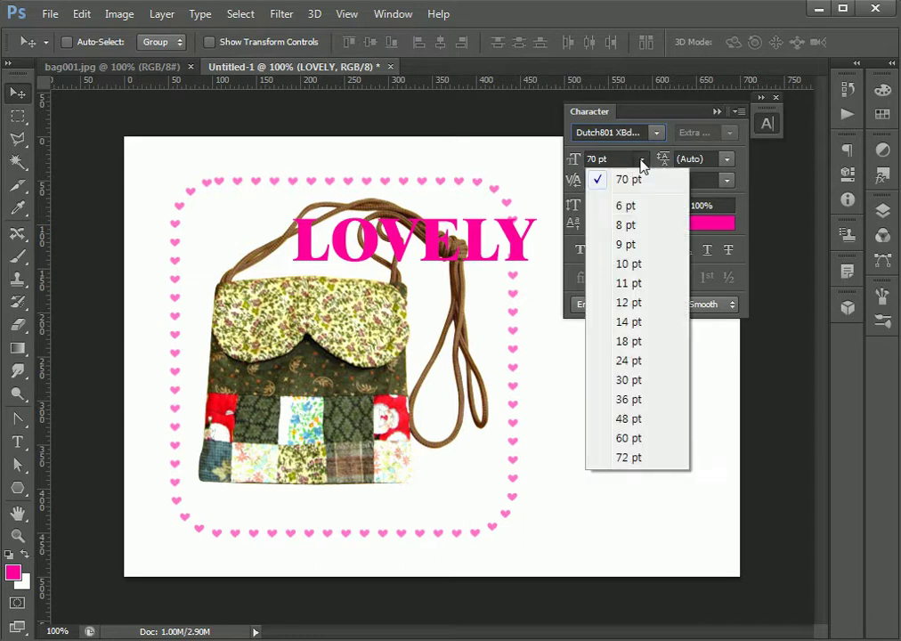
{"action": "left_click", "coordinate": [642, 164]}
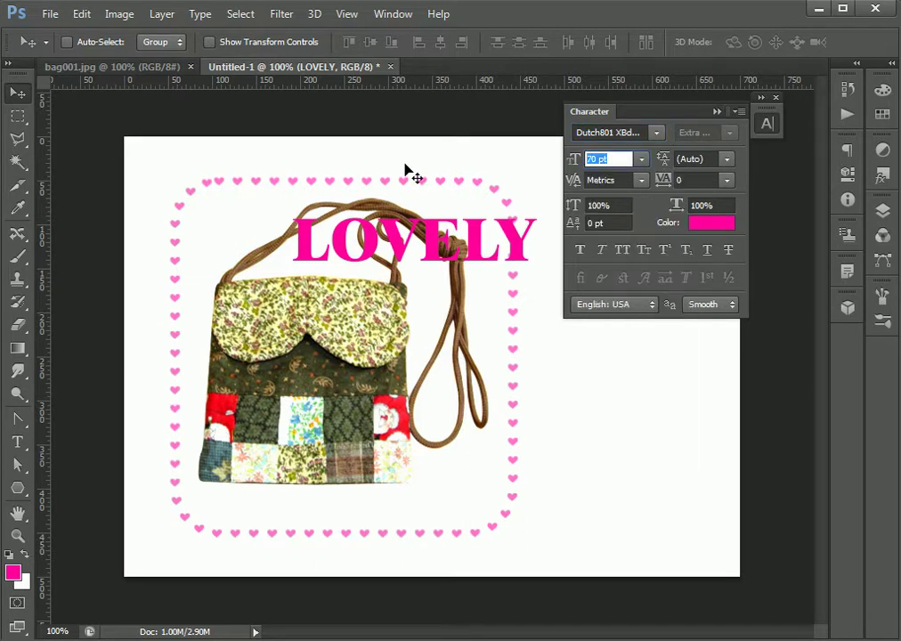
{"action": "key", "text": "Return"}
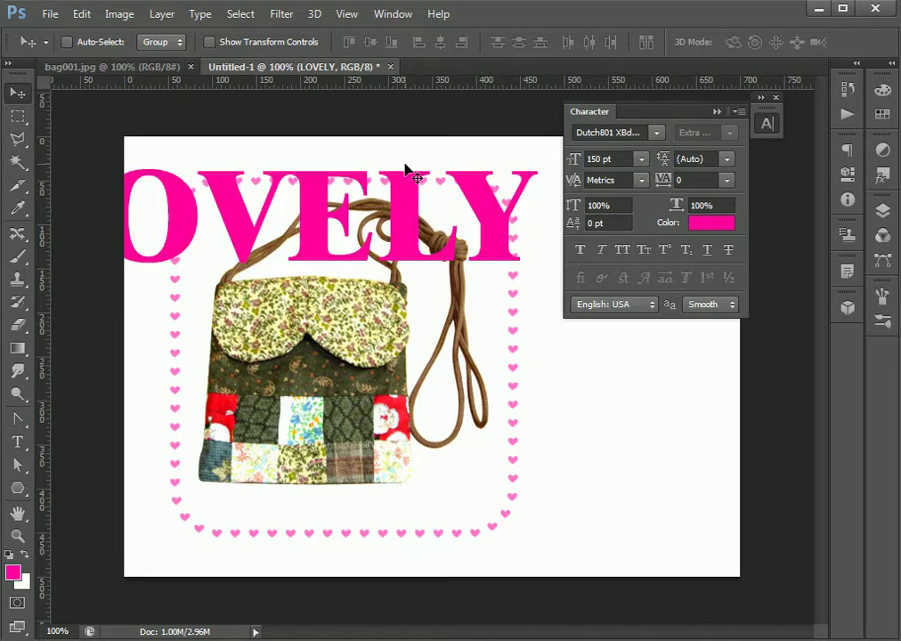
Shift the LOVELY text right and slightly down, and set its font size to 110 pt
{"action": "left_click_drag", "start_coordinate": [436, 126], "coordinate": [545, 167]}
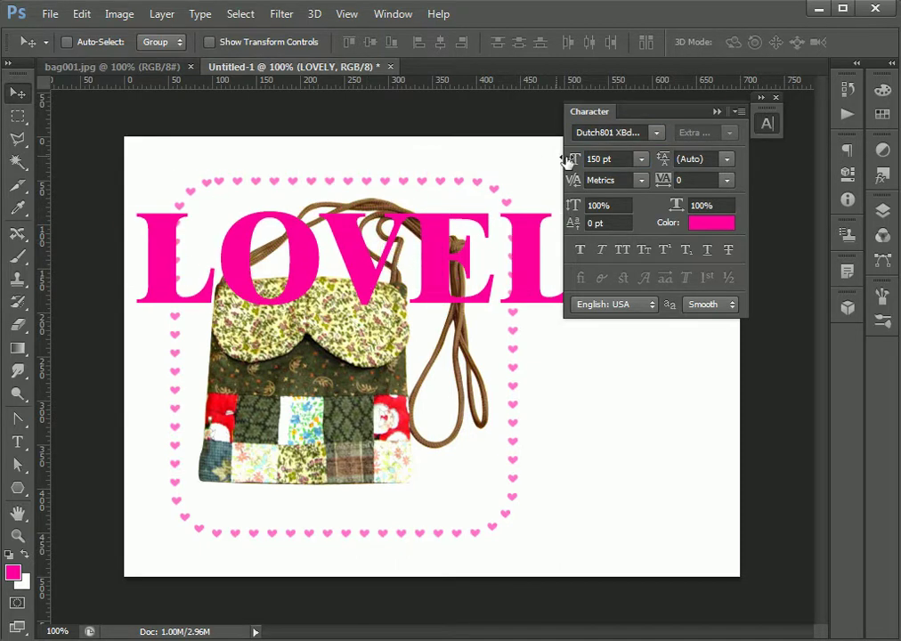
{"action": "type", "text": "110"}
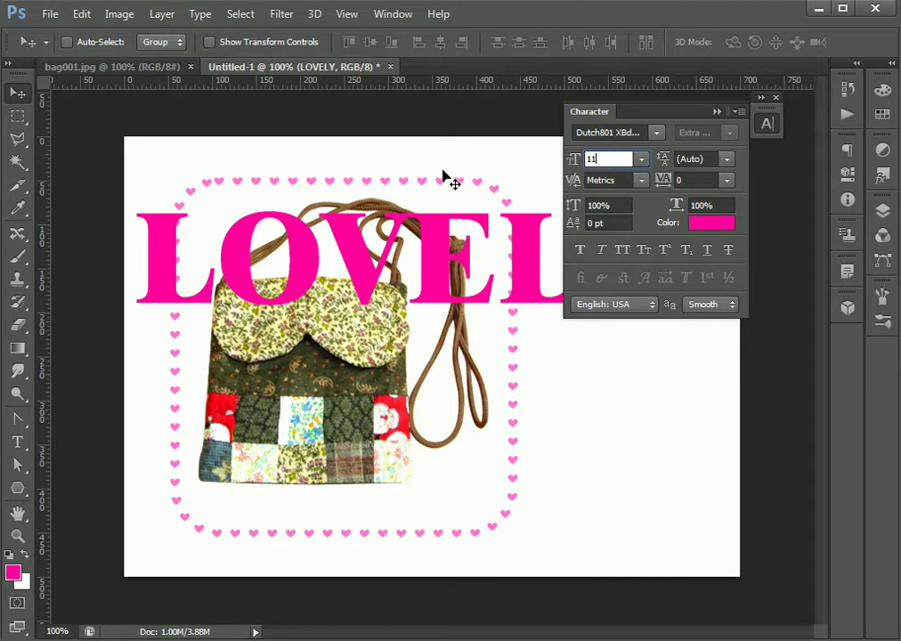
{"action": "key", "text": "Return"}
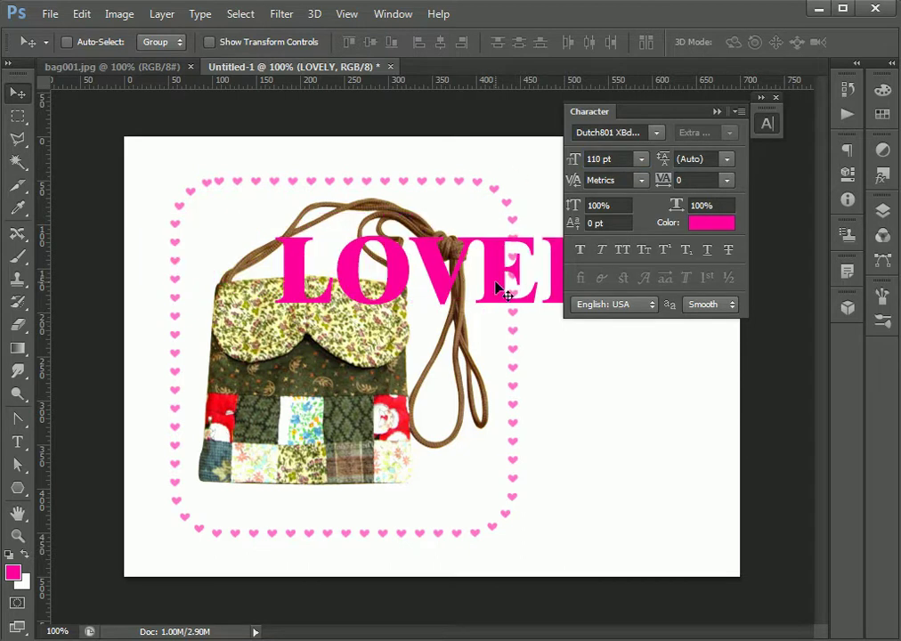
{"action": "left_click", "coordinate": [771, 127]}
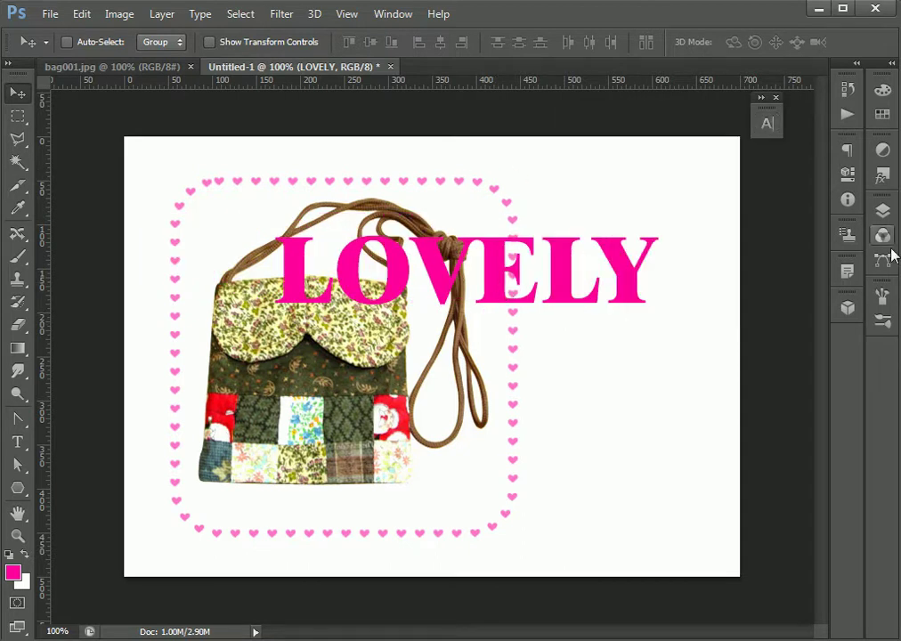
Move the LOVELY text down over the bag's lower part and make five hidden duplicates of its layer
{"action": "left_click", "coordinate": [884, 211]}
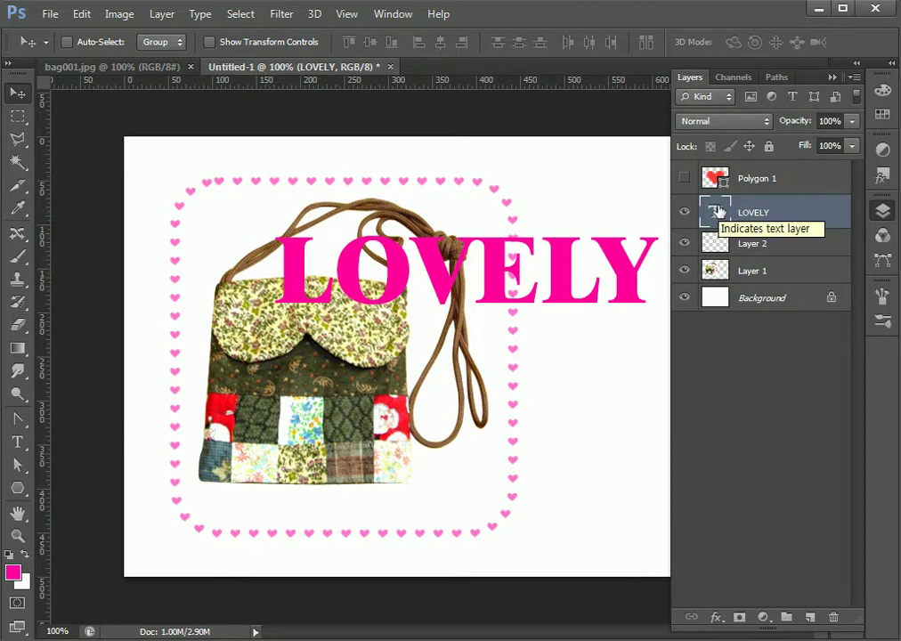
{"action": "left_click_drag", "start_coordinate": [526, 285], "coordinate": [448, 478]}
{"action": "left_click_drag", "start_coordinate": [713, 225], "coordinate": [811, 616]}
{"action": "left_click_drag", "start_coordinate": [773, 225], "coordinate": [809, 616]}
{"action": "left_click_drag", "start_coordinate": [726, 223], "coordinate": [812, 614]}
{"action": "left_click_drag", "start_coordinate": [715, 212], "coordinate": [815, 610]}
{"action": "left_click_drag", "start_coordinate": [718, 207], "coordinate": [810, 617]}
{"action": "left_click_drag", "start_coordinate": [684, 213], "coordinate": [682, 354]}
Reduce the original LOVELY layer to its first letter L and place it beside the heart frame's upper right
{"action": "double_click", "coordinate": [715, 384]}
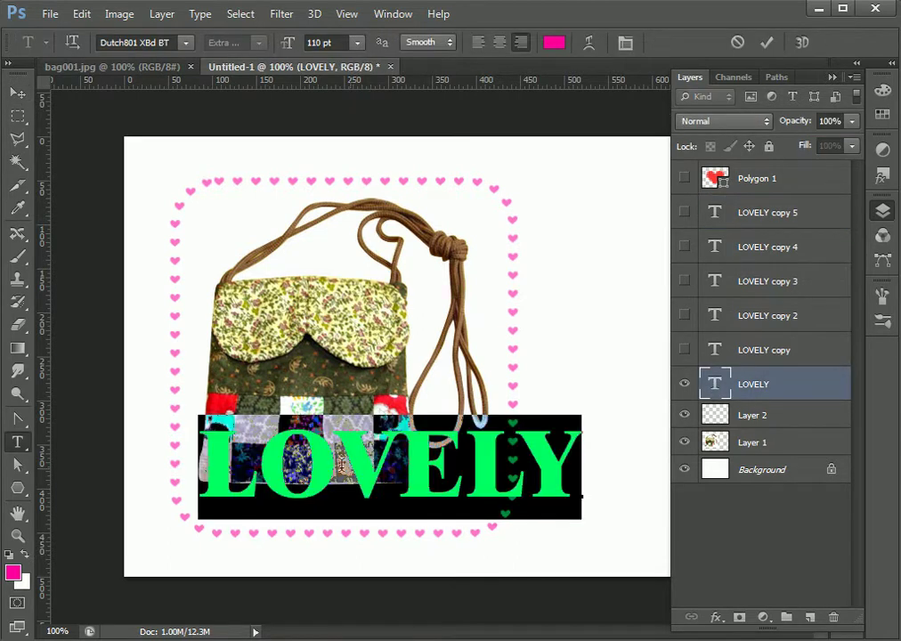
{"action": "left_click_drag", "start_coordinate": [258, 467], "coordinate": [647, 480]}
{"action": "key", "text": "BackSpace"}
{"action": "key", "text": "ctrl+Return"}
{"action": "key", "text": "v"}
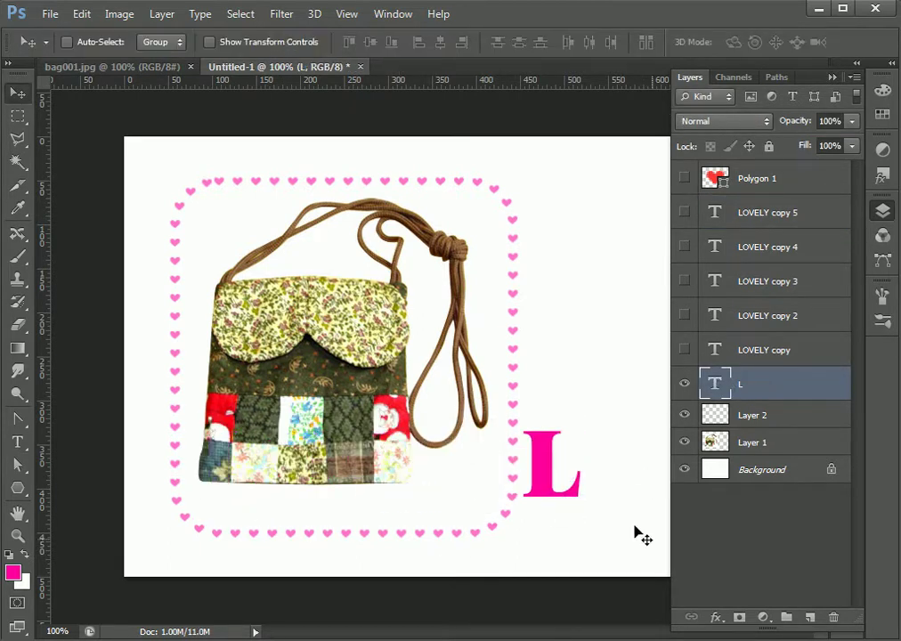
{"action": "left_click_drag", "start_coordinate": [550, 495], "coordinate": [577, 253]}
Show the LOVELY copy layer, reduce its text to the letter O, and place it diagonally below the L
{"action": "left_click", "coordinate": [686, 350]}
{"action": "left_click", "coordinate": [704, 361]}
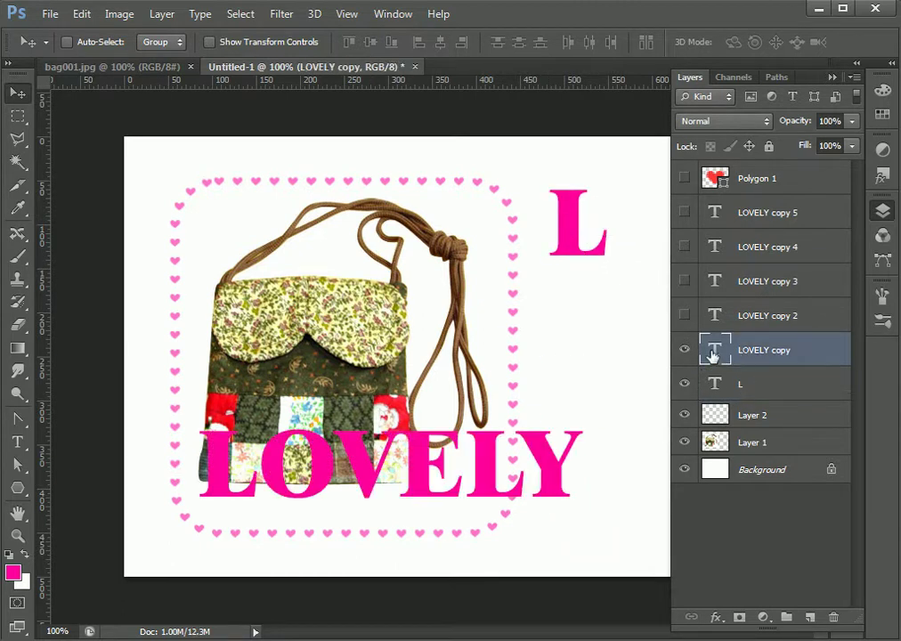
{"action": "double_click", "coordinate": [367, 494]}
{"action": "left_click", "coordinate": [256, 485], "text": "shift"}
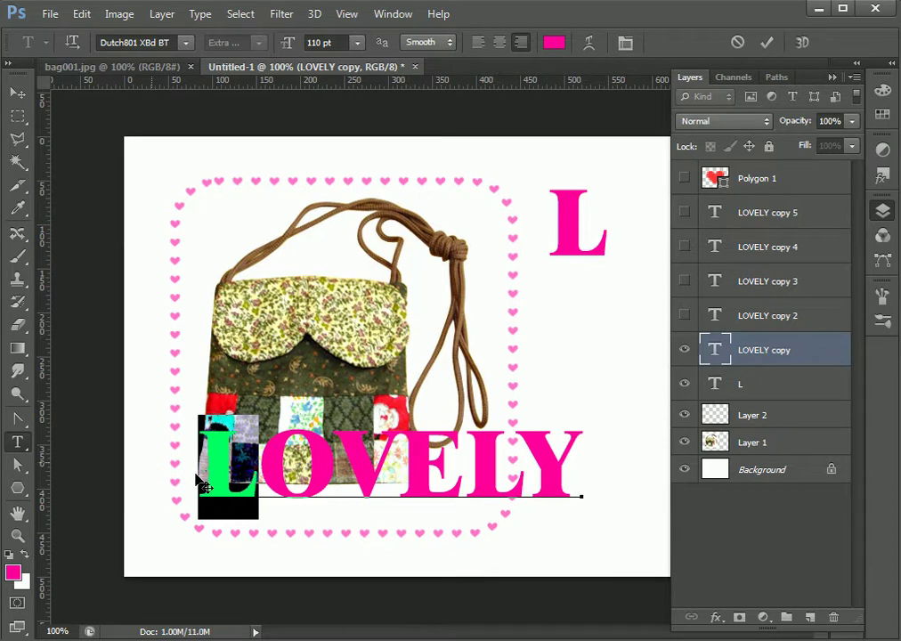
{"action": "key", "text": "BackSpace"}
{"action": "left_click_drag", "start_coordinate": [337, 463], "coordinate": [724, 475]}
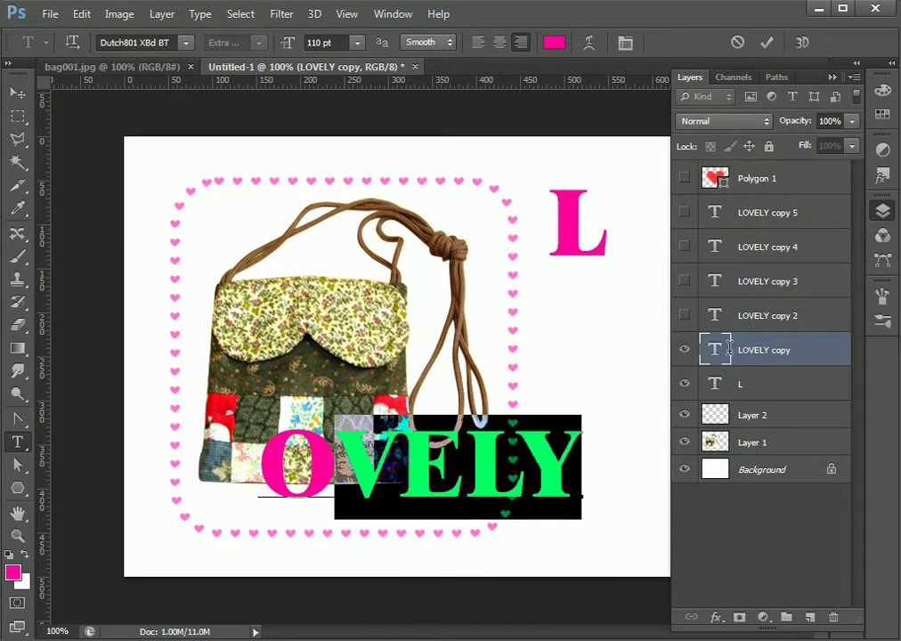
{"action": "key", "text": "BackSpace"}
{"action": "key", "text": "ctrl+Return"}
{"action": "key", "text": "v"}
{"action": "left_click_drag", "start_coordinate": [606, 345], "coordinate": [643, 301]}
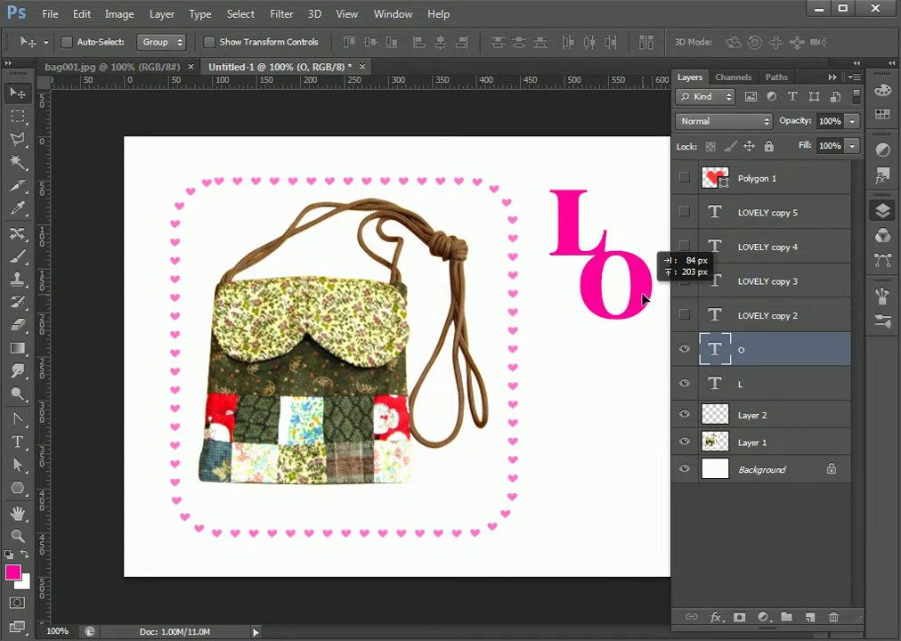
Show the LOVELY copy 2 layer, reduce its text to the letter V, and place it just below the O
{"action": "left_click", "coordinate": [684, 315]}
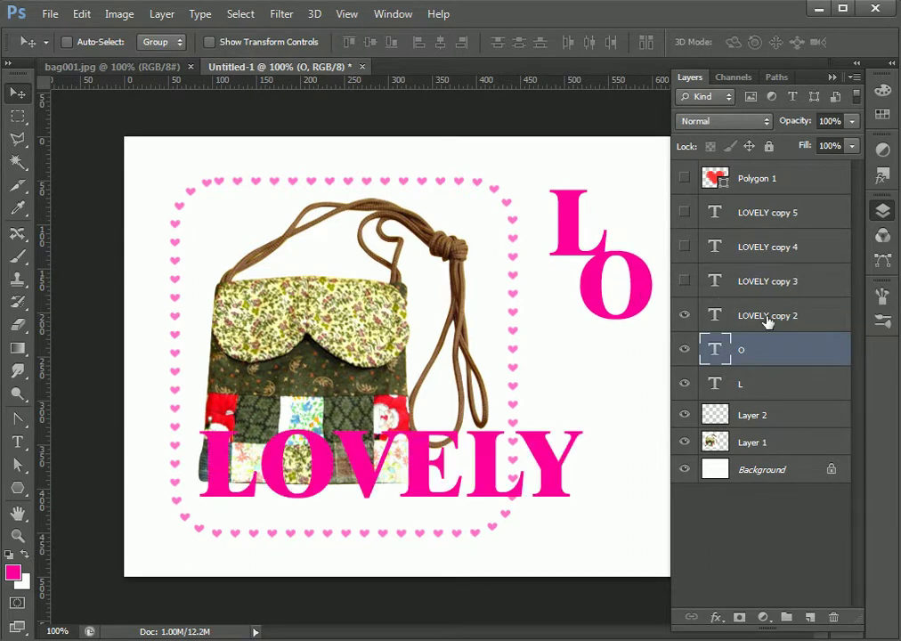
{"action": "left_click", "coordinate": [712, 317]}
{"action": "double_click", "coordinate": [713, 317]}
{"action": "left_click_drag", "start_coordinate": [337, 463], "coordinate": [198, 464]}
{"action": "key", "text": "BackSpace"}
{"action": "left_click_drag", "start_coordinate": [419, 472], "coordinate": [748, 341]}
{"action": "key", "text": "BackSpace"}
{"action": "key", "text": "ctrl+Return"}
{"action": "key", "text": "v"}
{"action": "left_click_drag", "start_coordinate": [569, 492], "coordinate": [641, 371]}
Show the LOVELY copy 3 layer, reduce its text to the letter E, and place it at the V's lower right
{"action": "left_click", "coordinate": [684, 280]}
{"action": "left_click", "coordinate": [721, 284]}
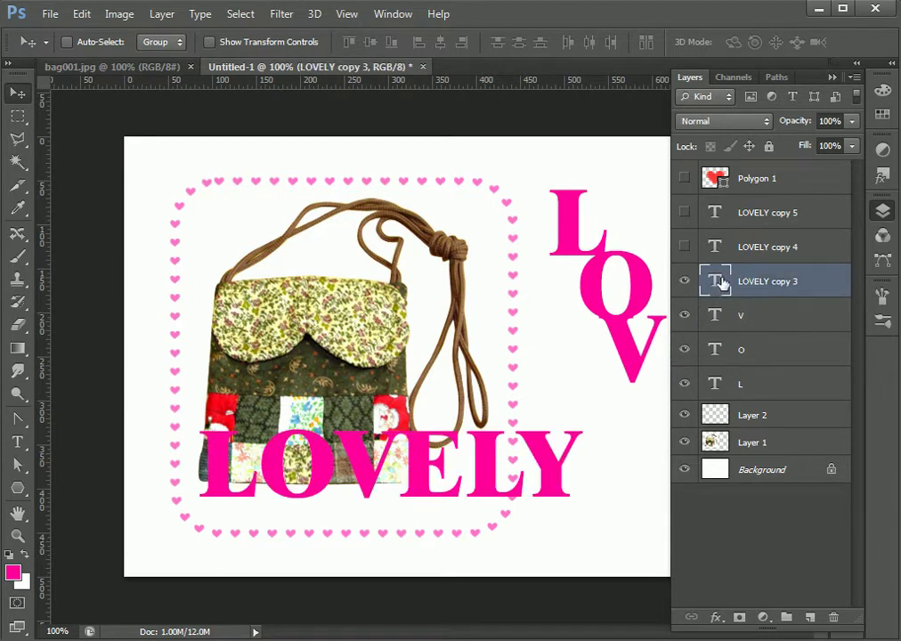
{"action": "key", "text": "t"}
{"action": "double_click", "coordinate": [403, 464]}
{"action": "left_click", "coordinate": [400, 463], "text": "shift"}
{"action": "key", "text": "BackSpace"}
{"action": "left_click_drag", "start_coordinate": [463, 459], "coordinate": [677, 454]}
{"action": "key", "text": "BackSpace"}
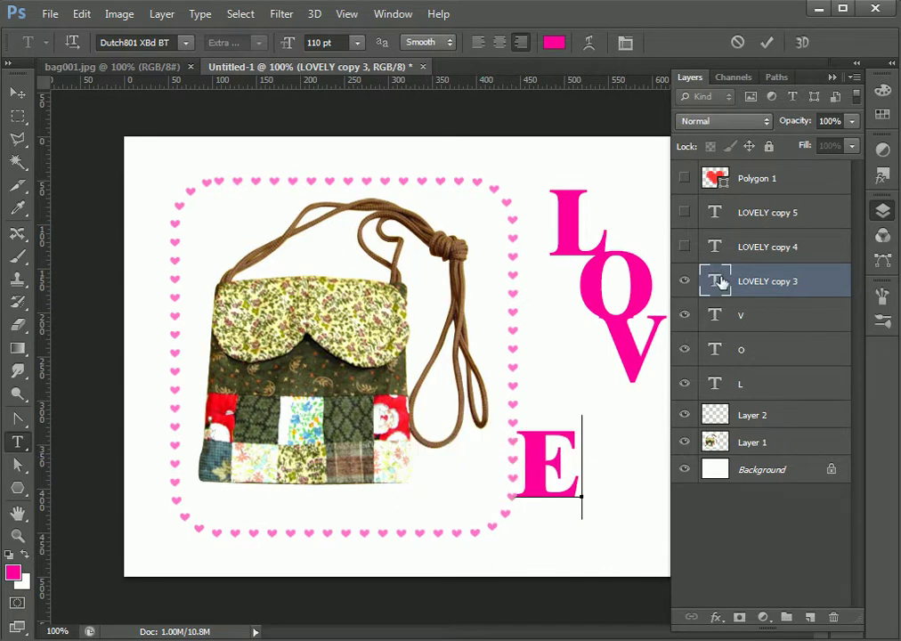
{"action": "key", "text": "ctrl+Return"}
{"action": "key", "text": "v"}
{"action": "left_click_drag", "start_coordinate": [554, 497], "coordinate": [658, 426]}
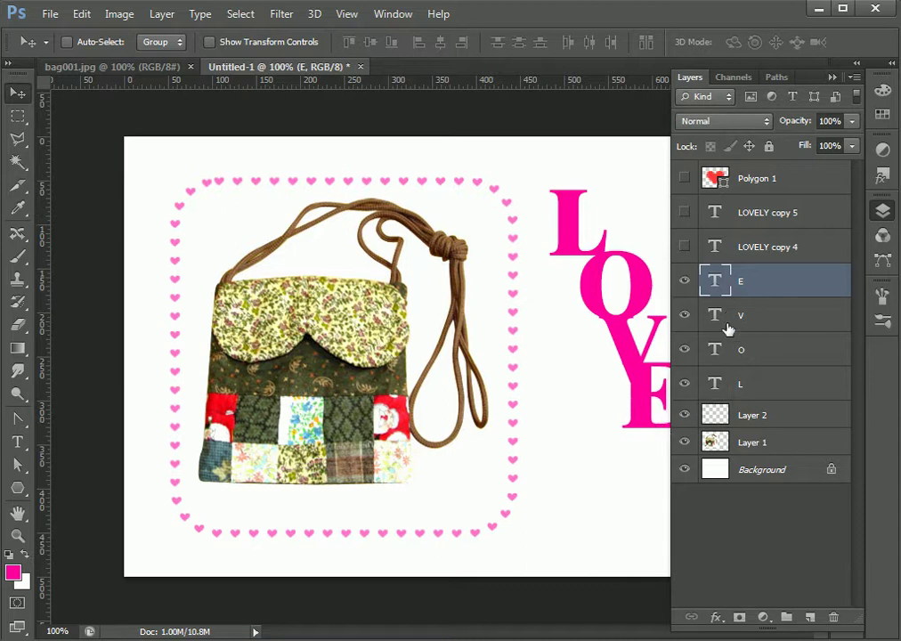
Show the LOVELY copy 4 layer, reduce its text to the second L, and place it below the E
{"action": "left_click", "coordinate": [685, 247]}
{"action": "left_click", "coordinate": [717, 248]}
{"action": "double_click", "coordinate": [715, 246]}
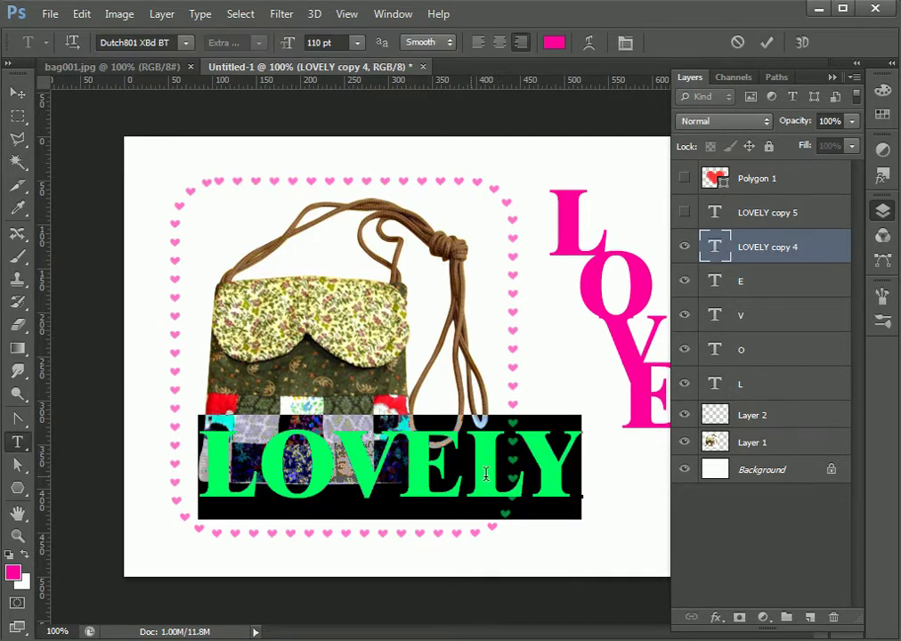
{"action": "left_click", "coordinate": [467, 473]}
{"action": "key", "text": "BackSpace"}
{"action": "key", "text": "BackSpace"}
{"action": "key", "text": "BackSpace"}
{"action": "key", "text": "BackSpace"}
{"action": "left_click_drag", "start_coordinate": [499, 472], "coordinate": [616, 460]}
{"action": "key", "text": "BackSpace"}
{"action": "key", "text": "ctrl+Return"}
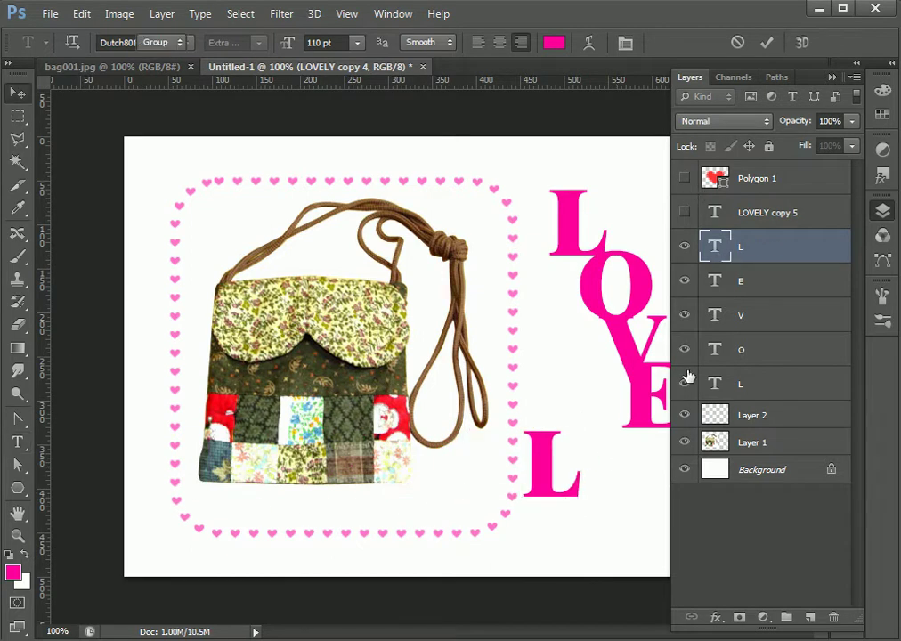
{"action": "left_click_drag", "start_coordinate": [547, 496], "coordinate": [684, 492]}
{"action": "double_click", "coordinate": [815, 78]}
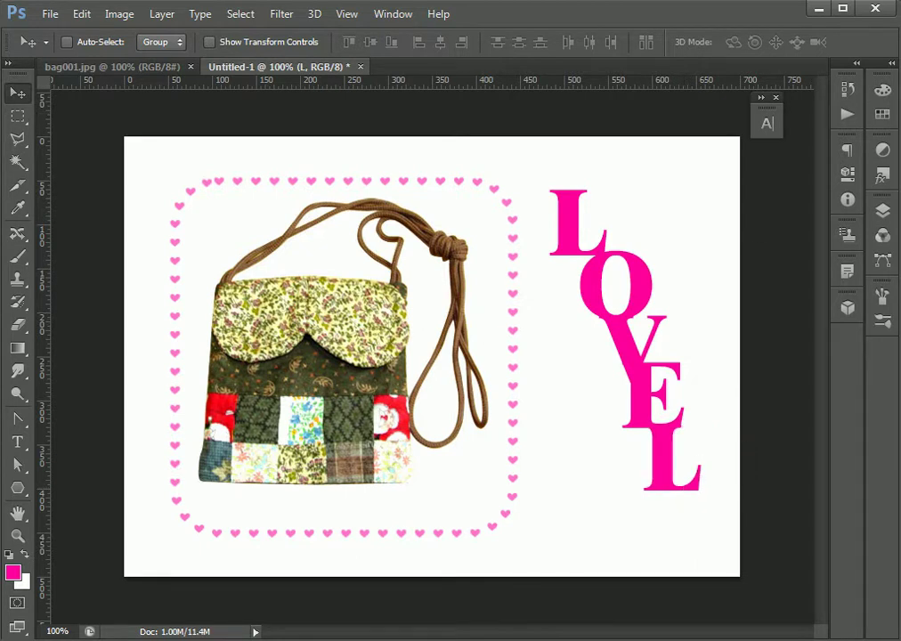
Show the LOVELY copy 5 layer, reduce its text to the letter Y, and place it just left of the lower L
{"action": "left_click", "coordinate": [883, 210]}
{"action": "left_click", "coordinate": [686, 212]}
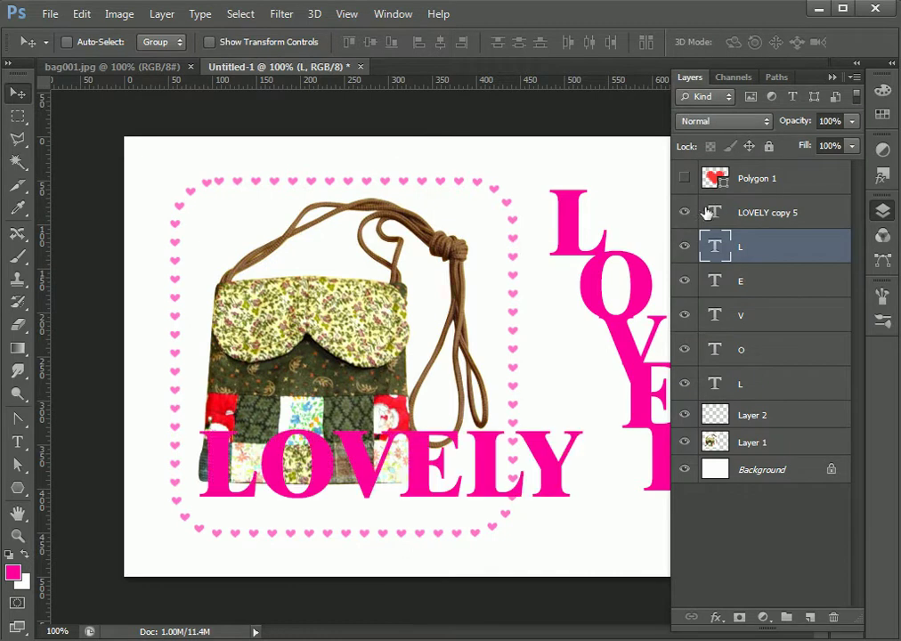
{"action": "double_click", "coordinate": [715, 212]}
{"action": "left_click", "coordinate": [519, 463]}
{"action": "key", "text": "shift+Home"}
{"action": "key", "text": "BackSpace"}
{"action": "key", "text": "ctrl+Return"}
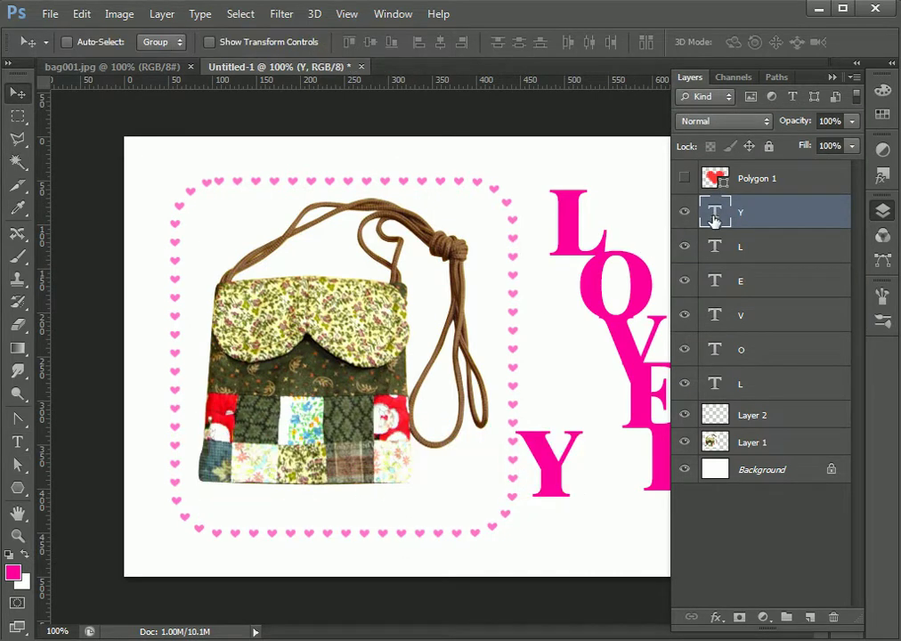
{"action": "left_click", "coordinate": [830, 77]}
{"action": "left_click_drag", "start_coordinate": [571, 491], "coordinate": [628, 484]}
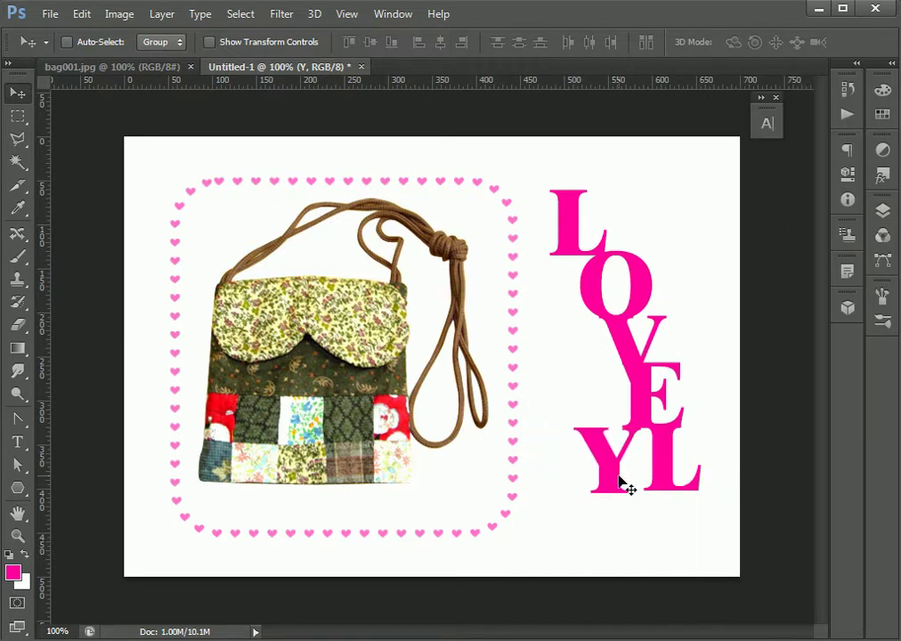
Enlarge the letter Y to about 159% and place it just left of the lower L, below the E
{"action": "key", "text": "ctrl+t"}
{"action": "left_click_drag", "start_coordinate": [571, 518], "coordinate": [518, 541]}
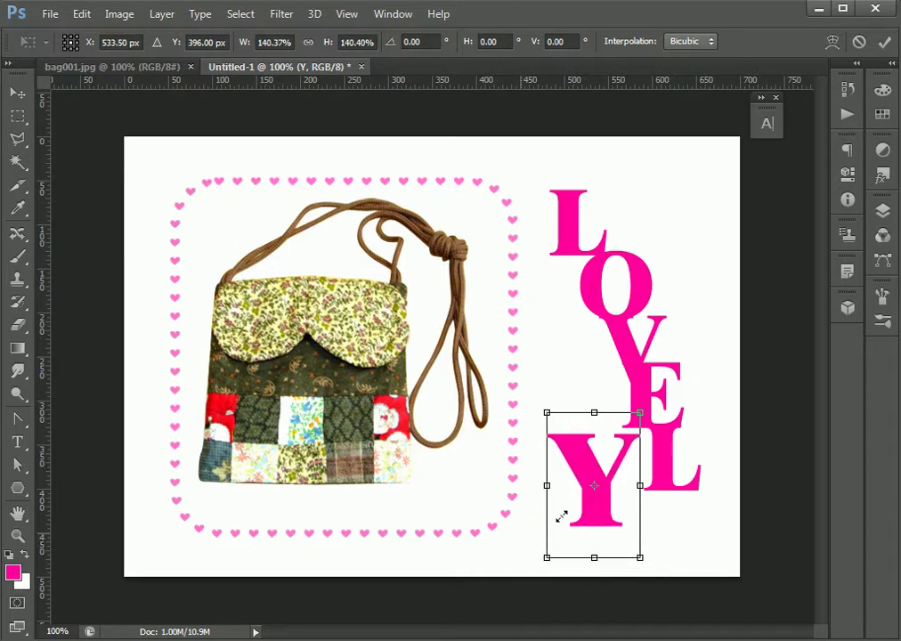
{"action": "left_click_drag", "start_coordinate": [598, 513], "coordinate": [605, 501]}
{"action": "left_click_drag", "start_coordinate": [607, 501], "coordinate": [606, 502]}
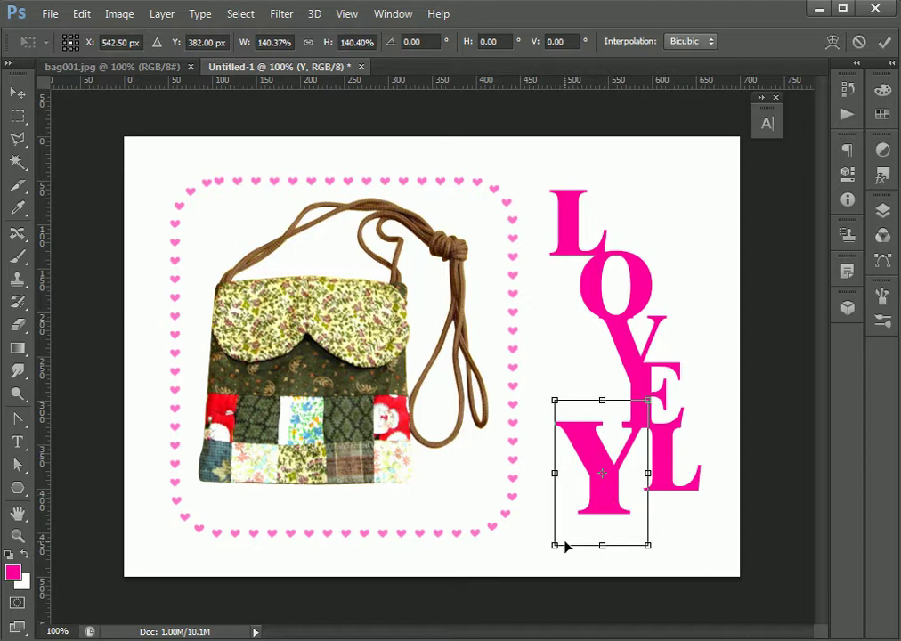
{"action": "left_click_drag", "start_coordinate": [554, 544], "coordinate": [537, 560]}
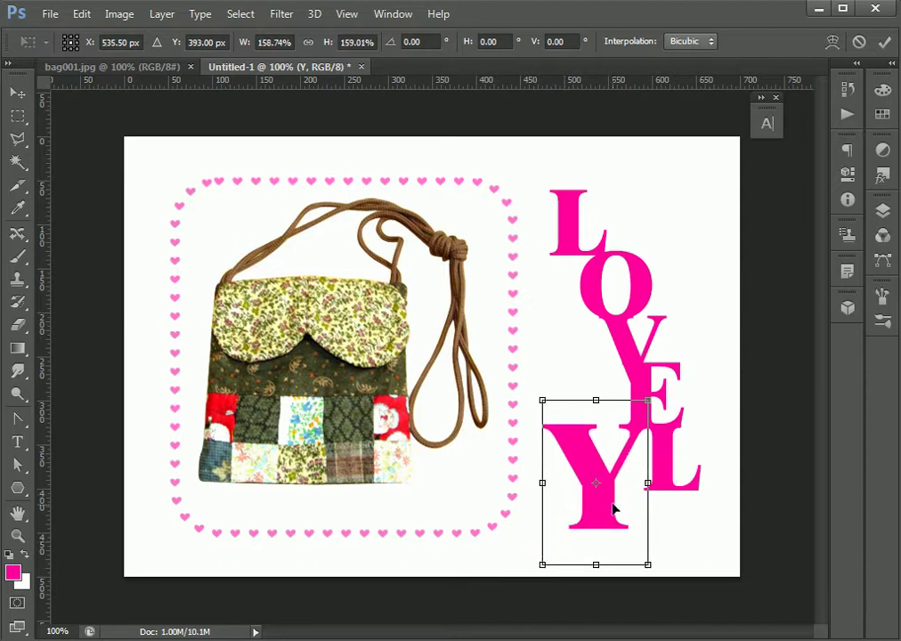
{"action": "left_click_drag", "start_coordinate": [607, 519], "coordinate": [613, 519]}
{"action": "key", "text": "Return"}
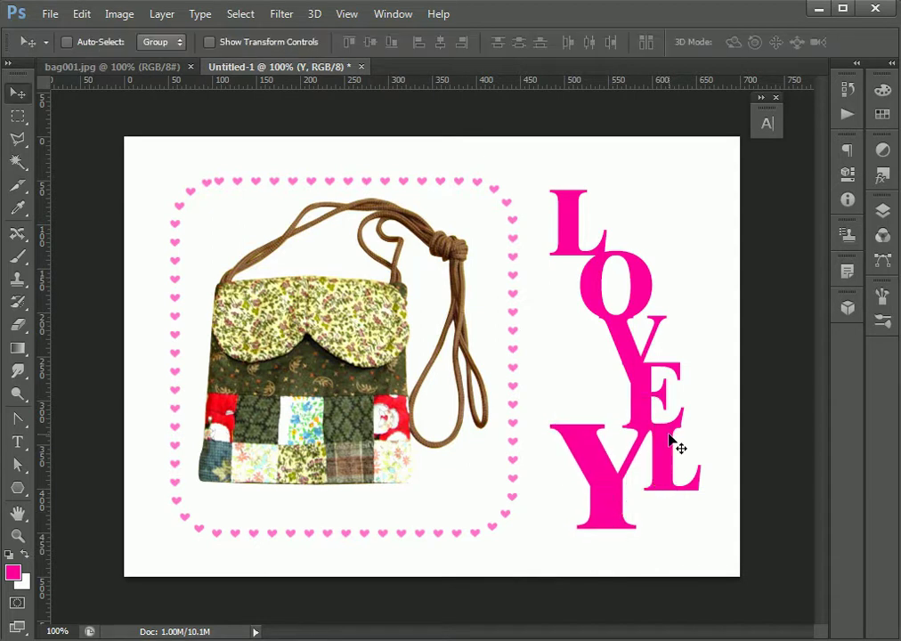
Rasterize the six letter layers Y, L, E, V, O and L and merge them into one layer
{"action": "left_click", "coordinate": [883, 210]}
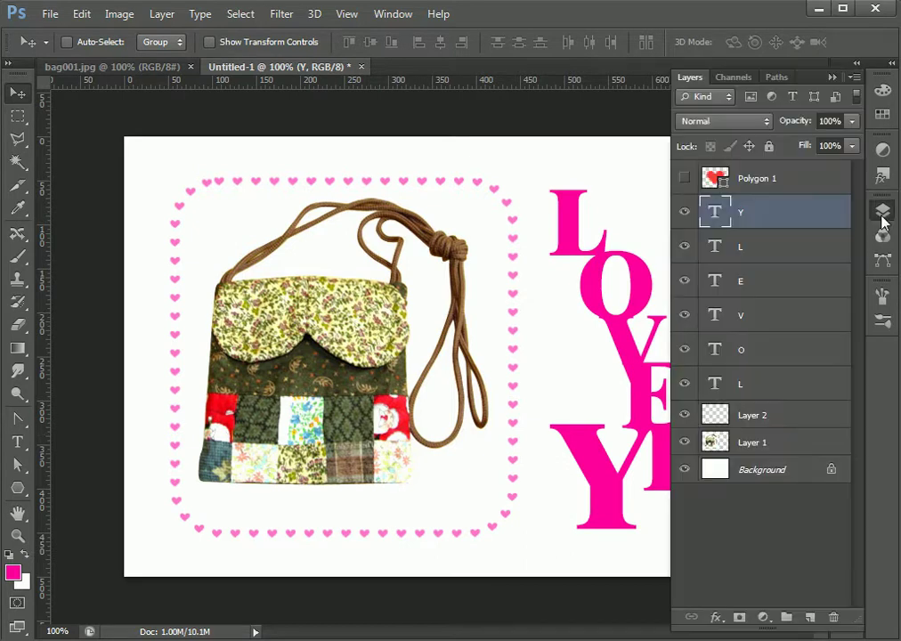
{"action": "left_click", "coordinate": [785, 384], "text": "shift"}
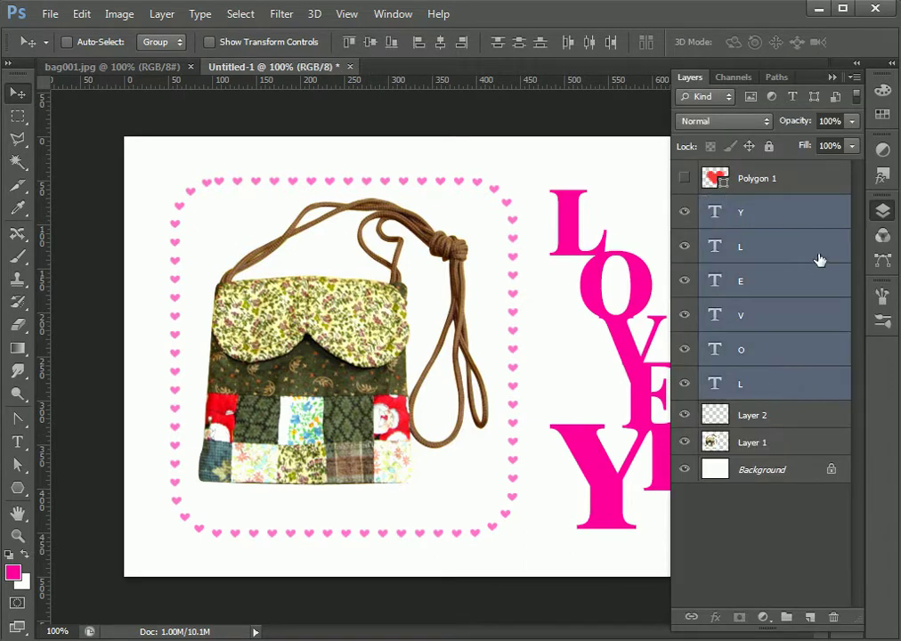
{"action": "right_click", "coordinate": [814, 217]}
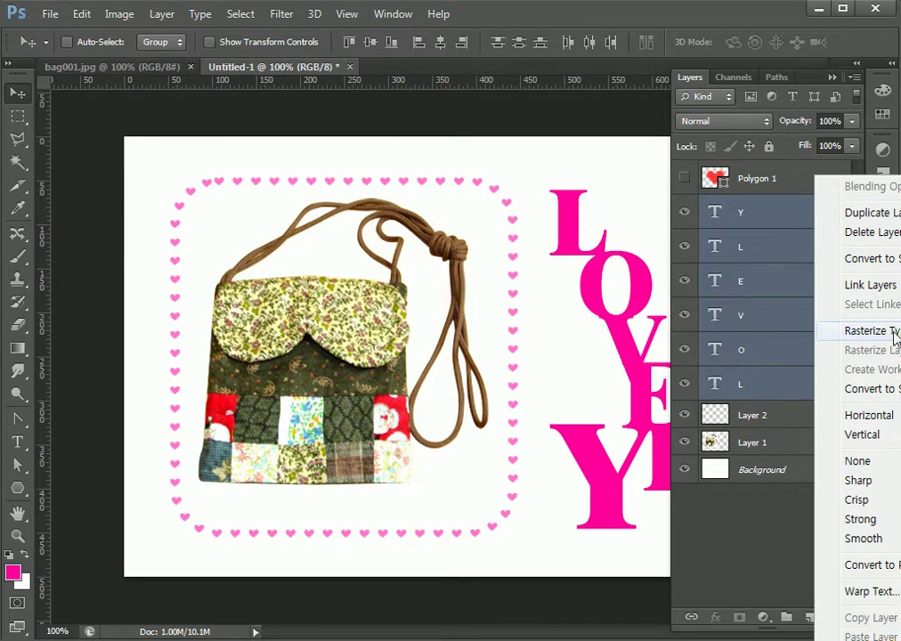
{"action": "left_click", "coordinate": [844, 331]}
{"action": "right_click", "coordinate": [809, 212]}
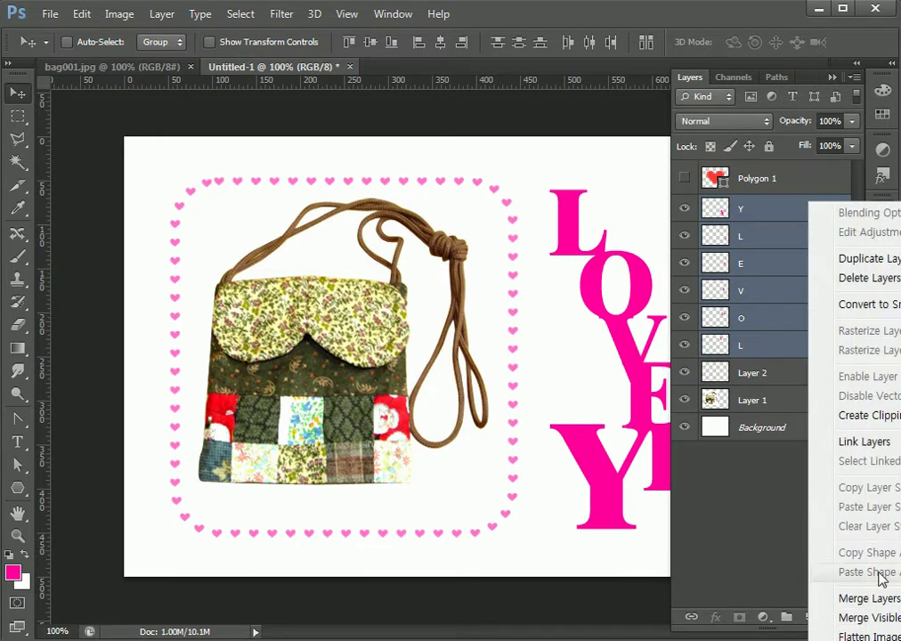
{"action": "left_click", "coordinate": [837, 597]}
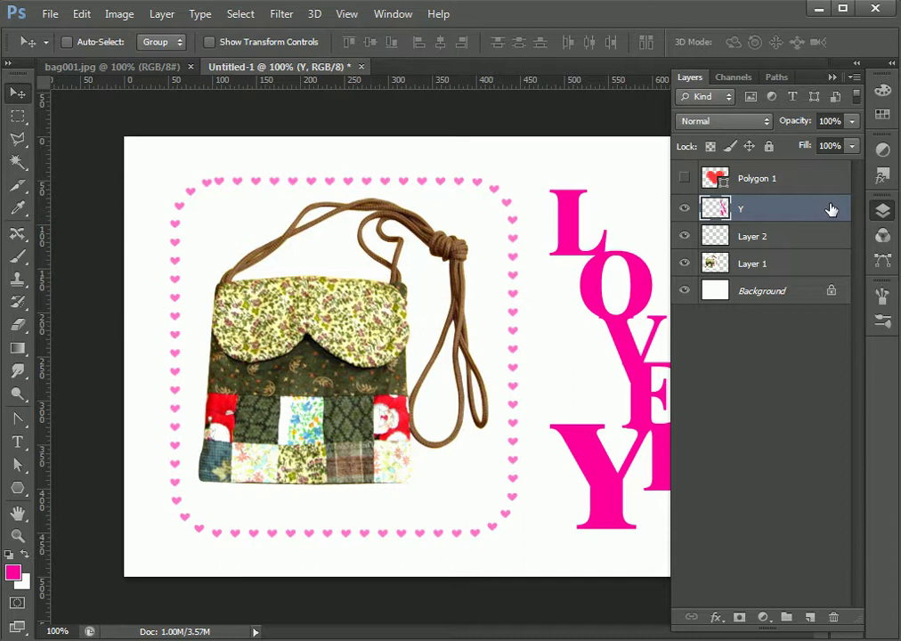
Add a 3 px outside stroke to the merged lettering, sampling the letters' hot pink as its color
{"action": "key", "text": "alt+Tab"}
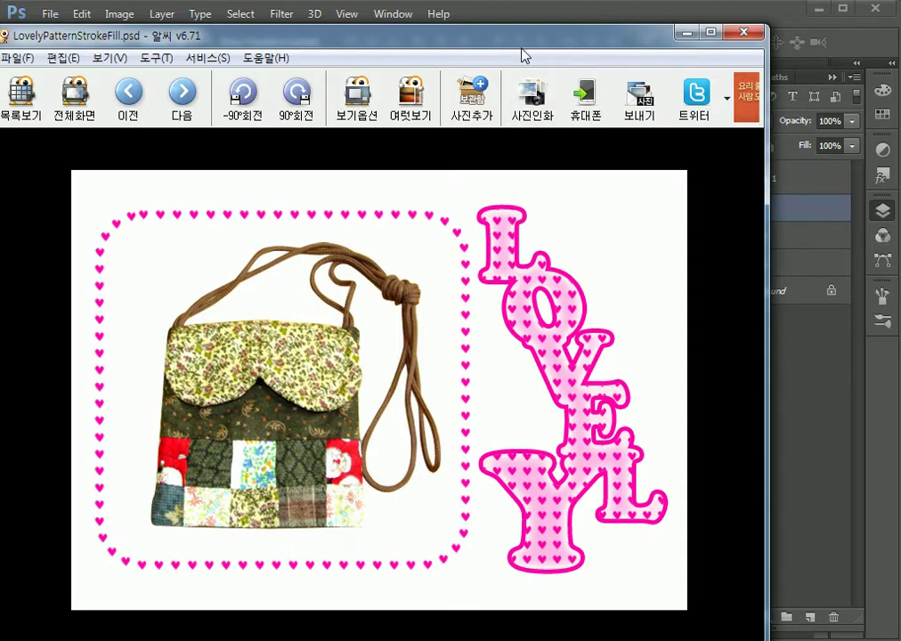
{"action": "left_click", "coordinate": [687, 32]}
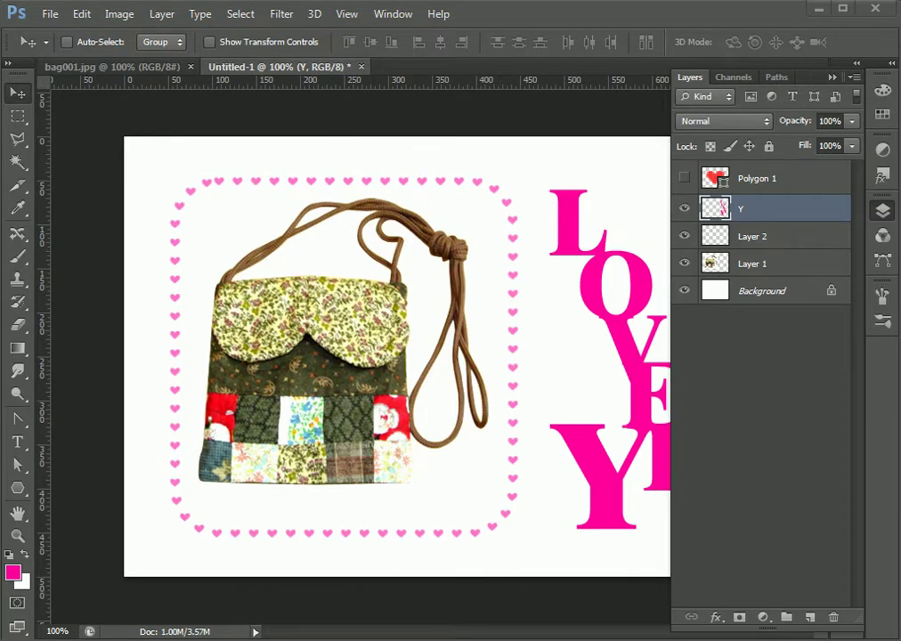
{"action": "double_click", "coordinate": [824, 212]}
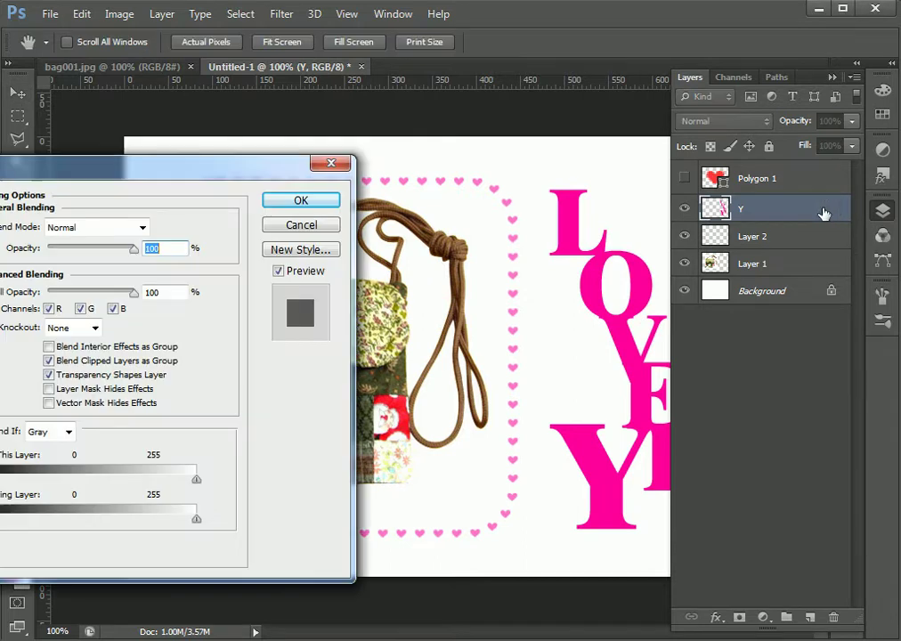
{"action": "left_click_drag", "start_coordinate": [53, 178], "coordinate": [303, 163]}
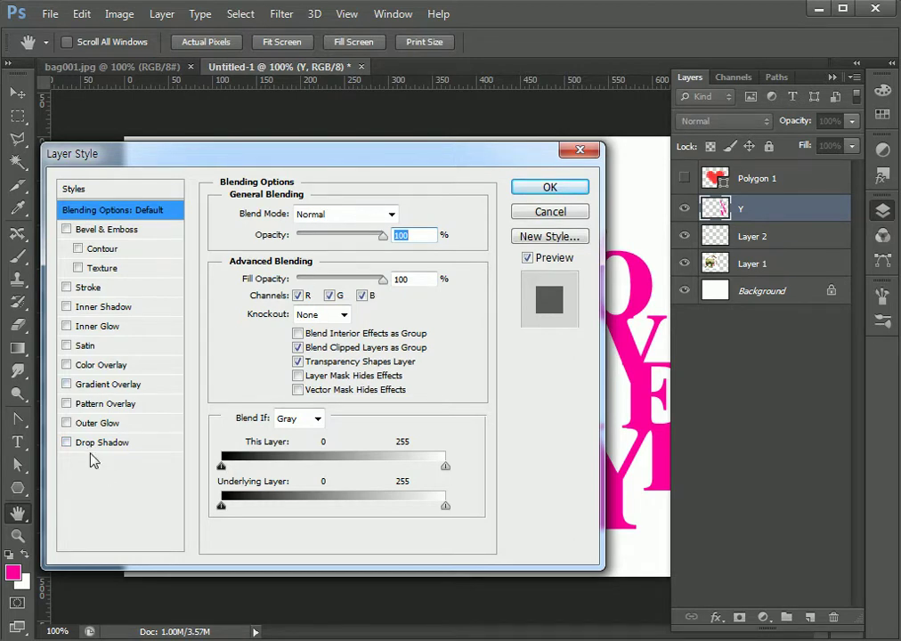
{"action": "left_click", "coordinate": [94, 288]}
{"action": "left_click", "coordinate": [264, 333]}
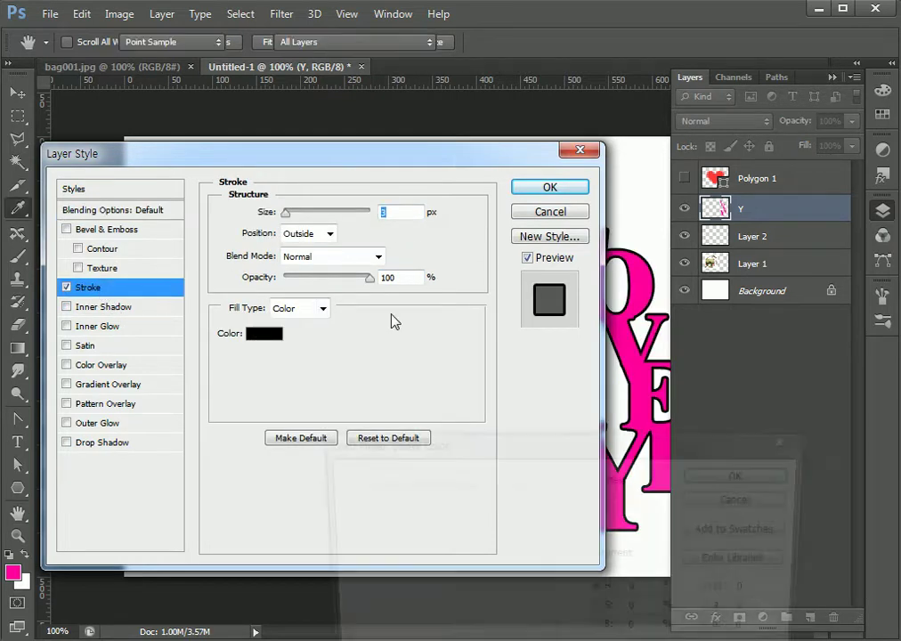
{"action": "left_click", "coordinate": [644, 288]}
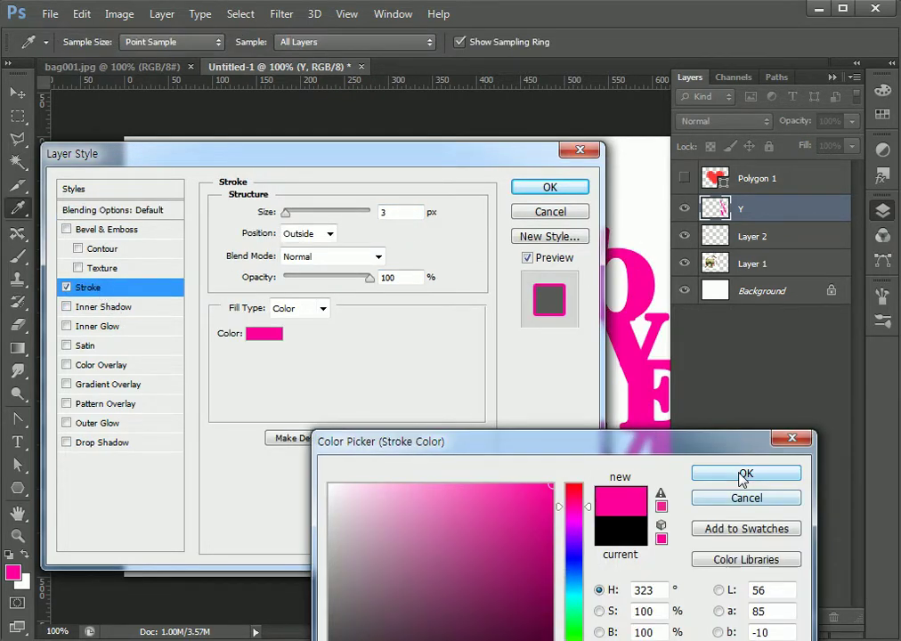
{"action": "left_click", "coordinate": [743, 474]}
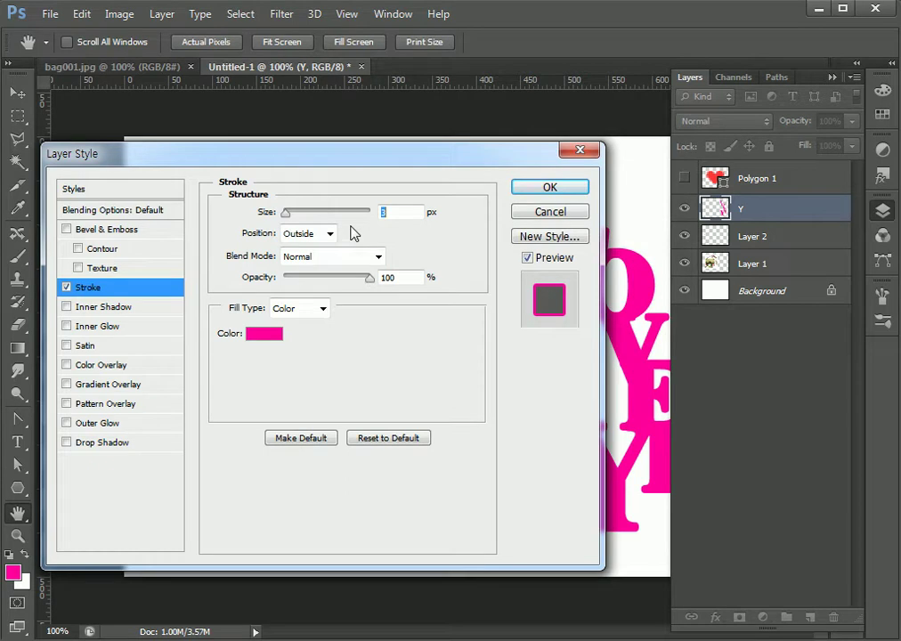
{"action": "left_click", "coordinate": [545, 189]}
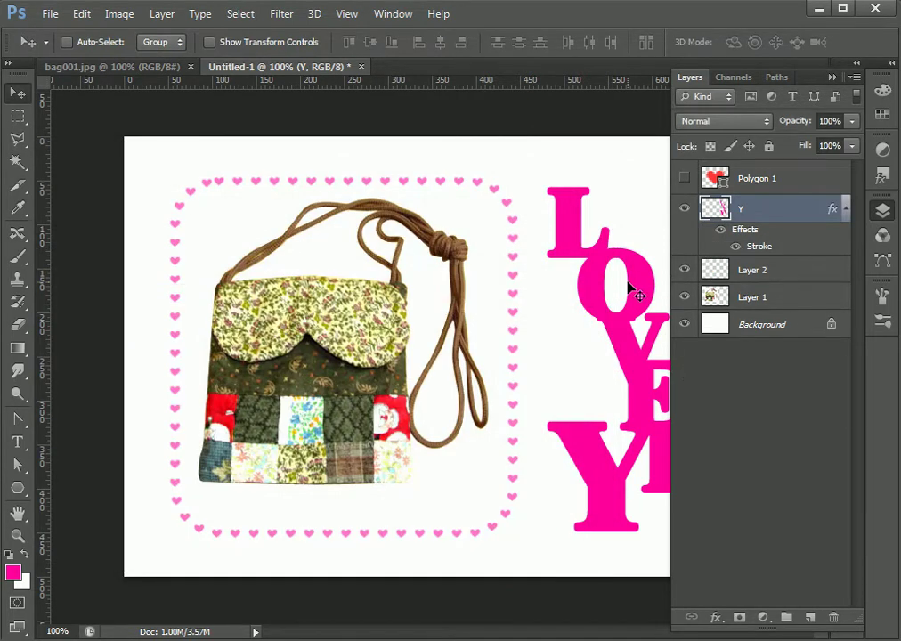
Set the foreground to light pink (H 323, S 36, B 100), lock the lettering layer's transparent pixels, and fill the letters with it
{"action": "left_click", "coordinate": [16, 575]}
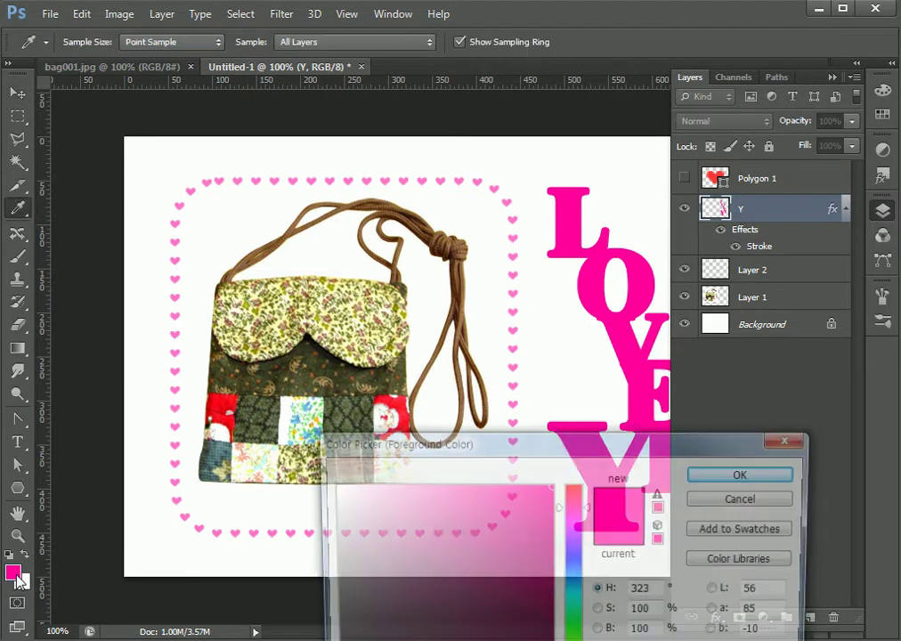
{"action": "mouse_move", "coordinate": [479, 529]}
{"action": "left_mouse_down"}
{"action": "mouse_move", "coordinate": [485, 489]}
{"action": "mouse_move", "coordinate": [468, 445]}
{"action": "mouse_move", "coordinate": [409, 428]}
{"action": "left_mouse_up"}
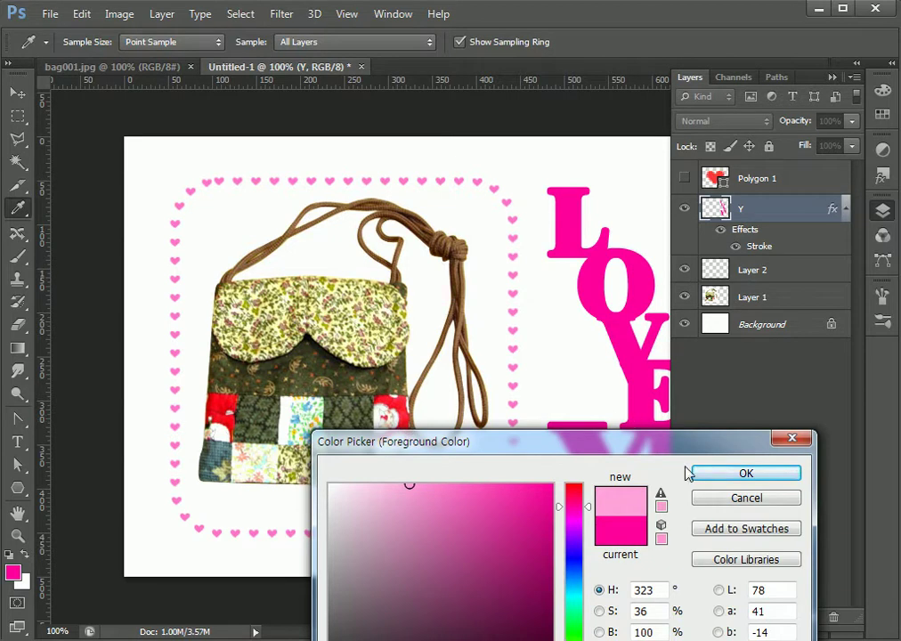
{"action": "left_click", "coordinate": [713, 474]}
{"action": "key", "text": "v"}
{"action": "left_click", "coordinate": [711, 147]}
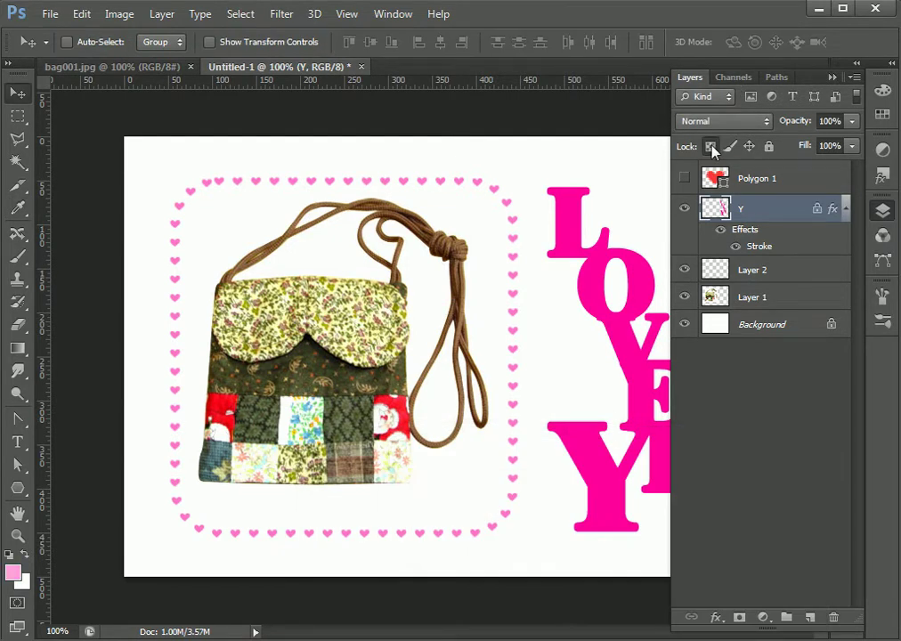
{"action": "key", "text": "alt+BackSpace"}
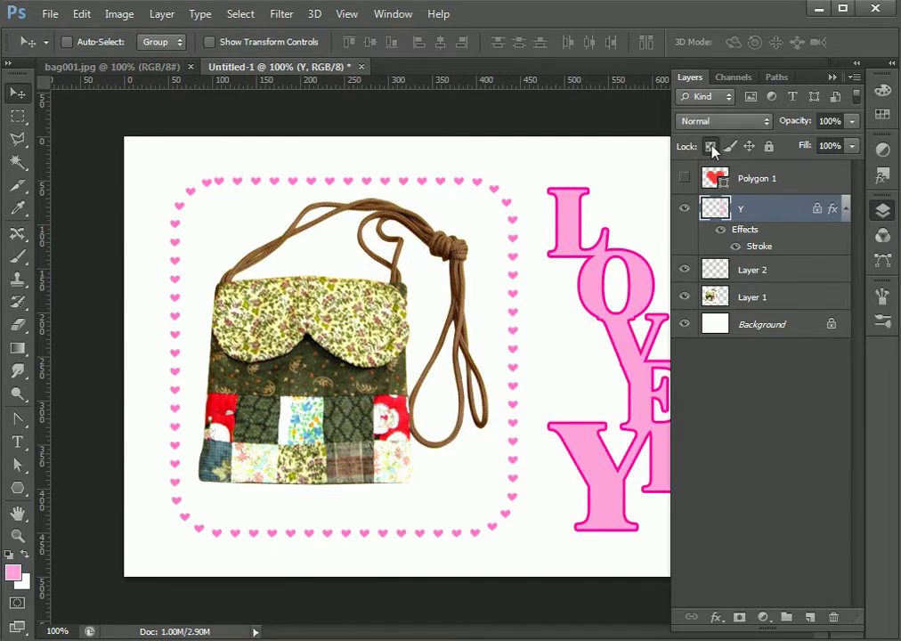
Add an Inner Glow to the lettering with size 16 px and choke 10%, then deselect the layer
{"action": "double_click", "coordinate": [795, 210]}
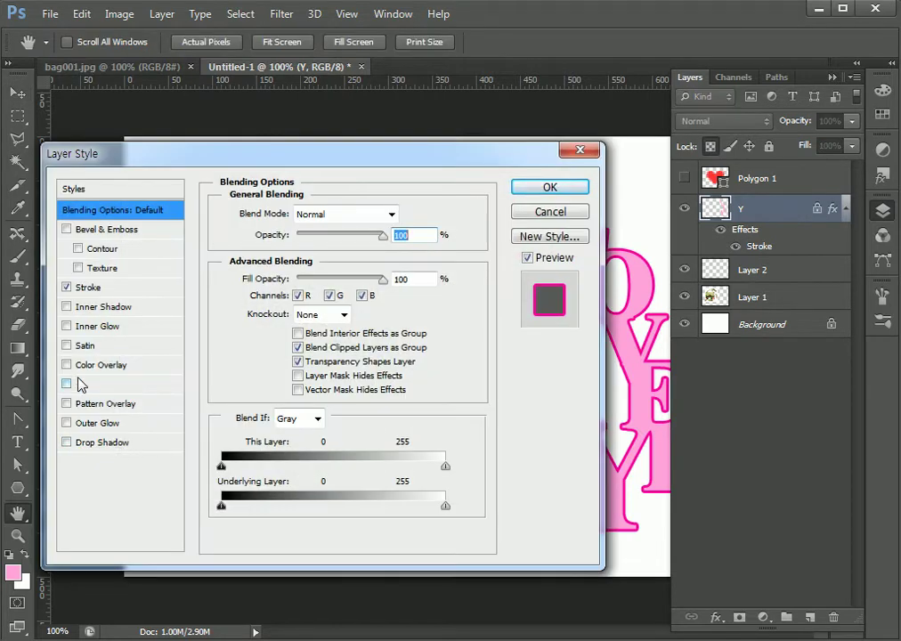
{"action": "left_click", "coordinate": [90, 327]}
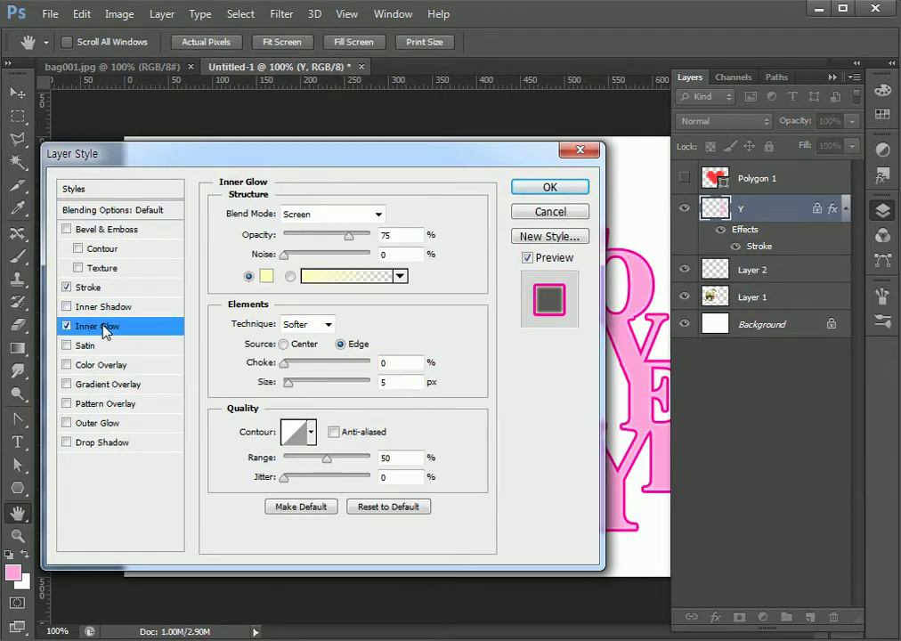
{"action": "left_click_drag", "start_coordinate": [345, 170], "coordinate": [166, 251]}
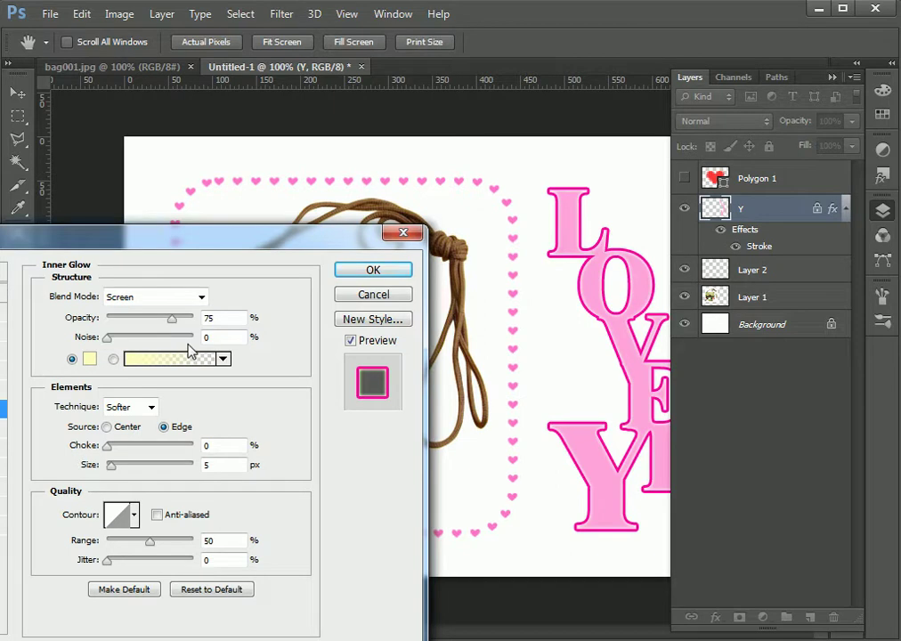
{"action": "left_click_drag", "start_coordinate": [112, 467], "coordinate": [120, 470]}
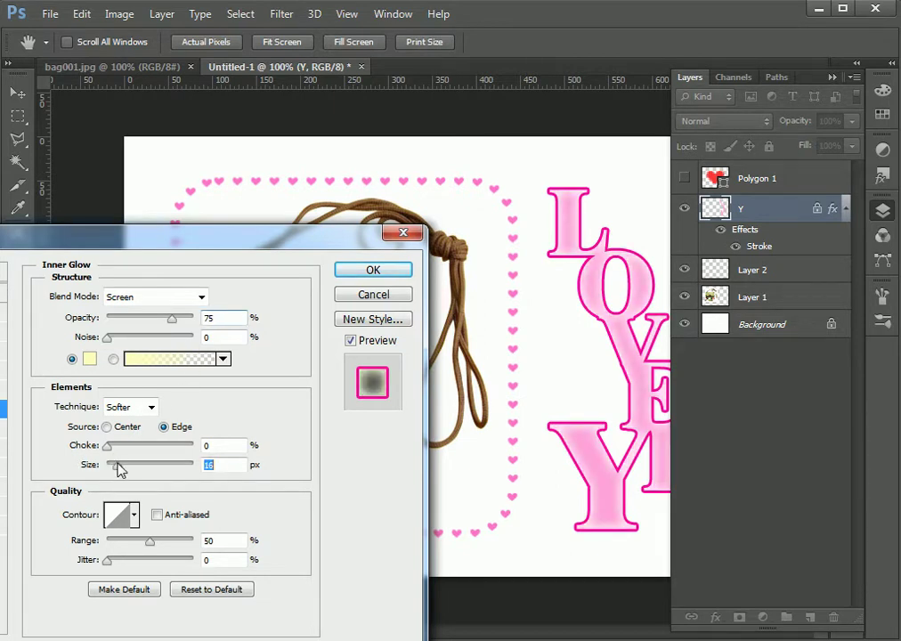
{"action": "left_click_drag", "start_coordinate": [110, 450], "coordinate": [116, 450]}
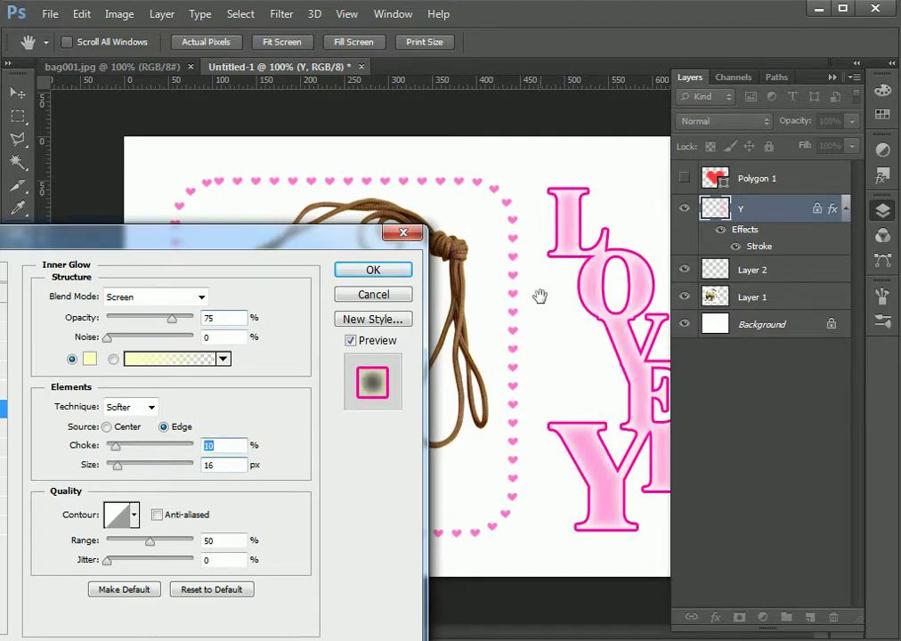
{"action": "left_click", "coordinate": [405, 278]}
{"action": "left_click", "coordinate": [745, 425]}
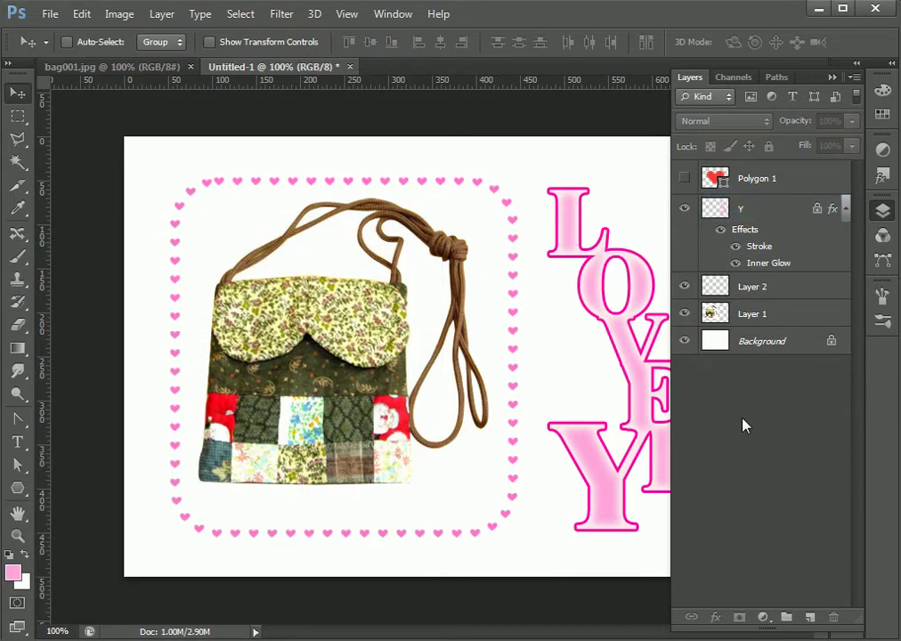
Show the Polygon 1 heart layer and change the heart's fill to magenta
{"action": "left_click", "coordinate": [700, 179]}
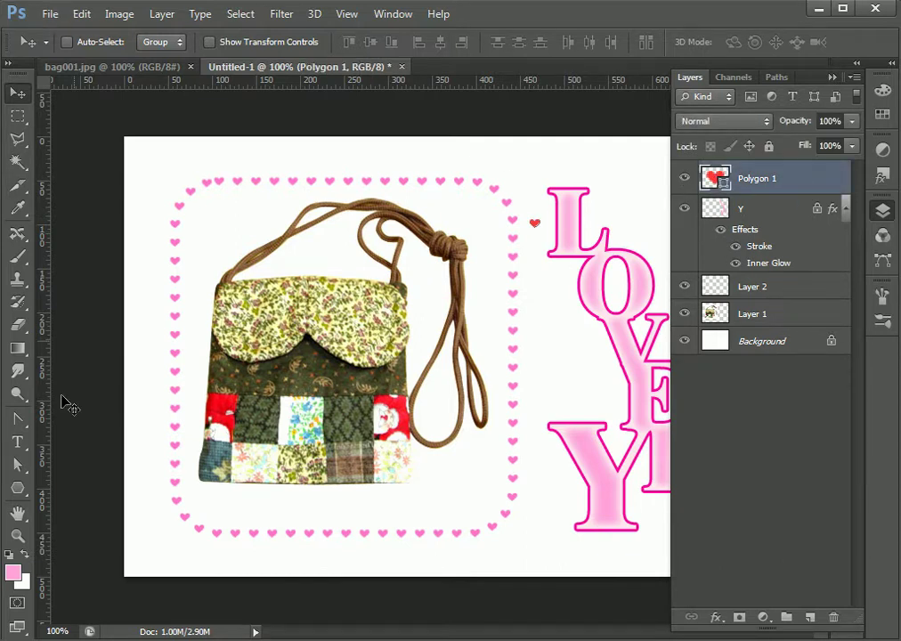
{"action": "left_click", "coordinate": [18, 488]}
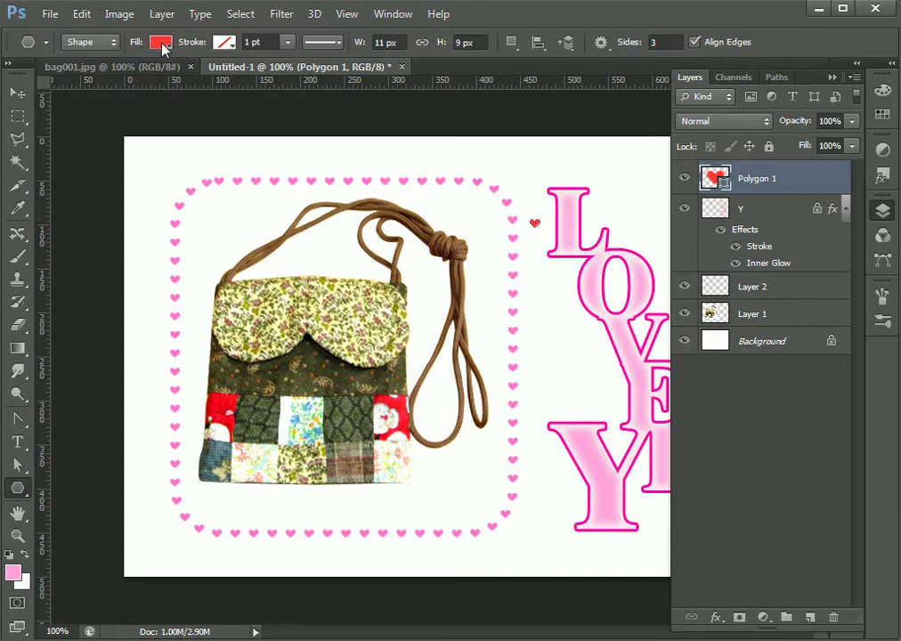
{"action": "left_click", "coordinate": [161, 45]}
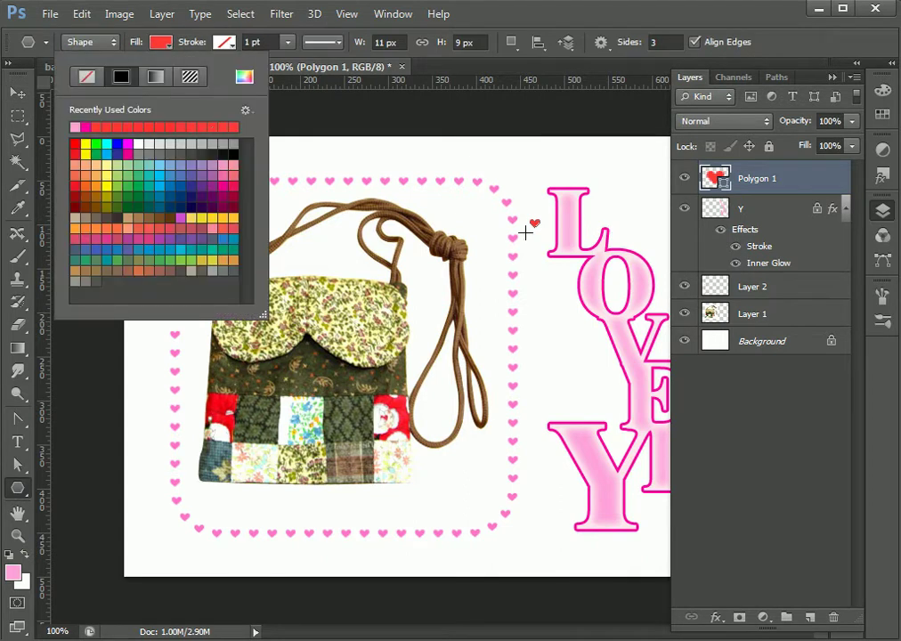
{"action": "left_click", "coordinate": [76, 128]}
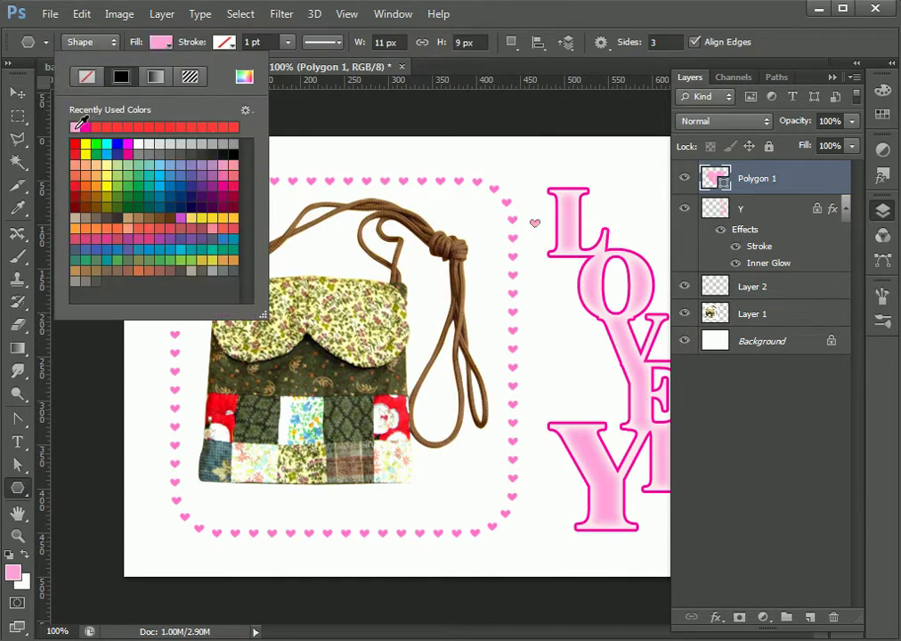
{"action": "left_click", "coordinate": [127, 144]}
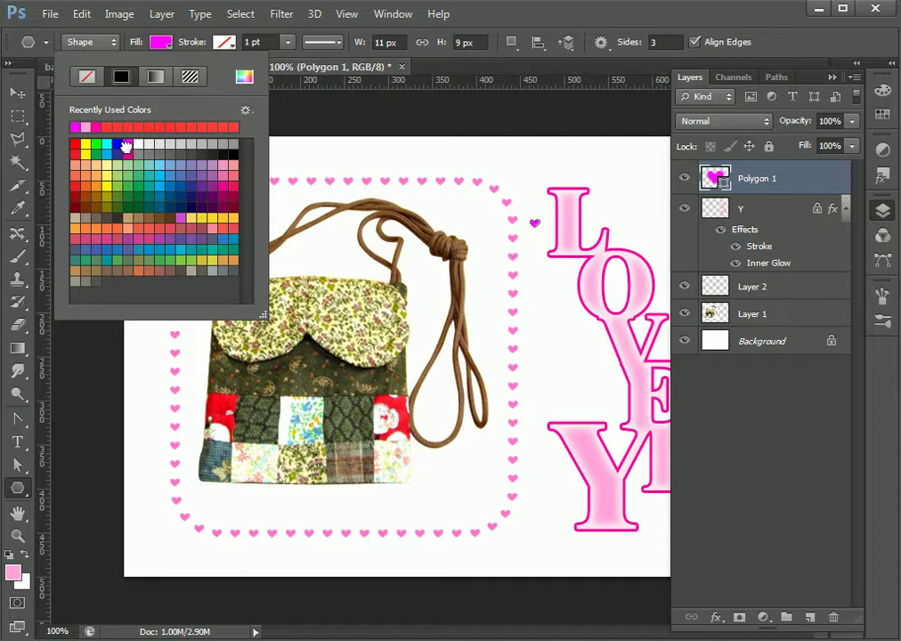
{"action": "key", "text": "Escape"}
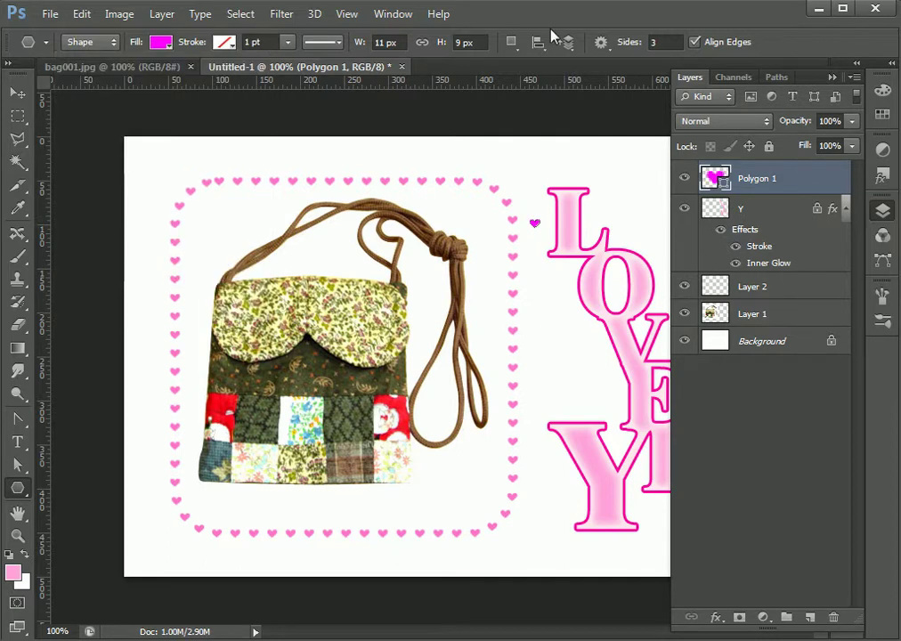
Rasterize the Polygon 1 heart layer
{"action": "left_click", "coordinate": [772, 177]}
{"action": "right_click", "coordinate": [773, 178]}
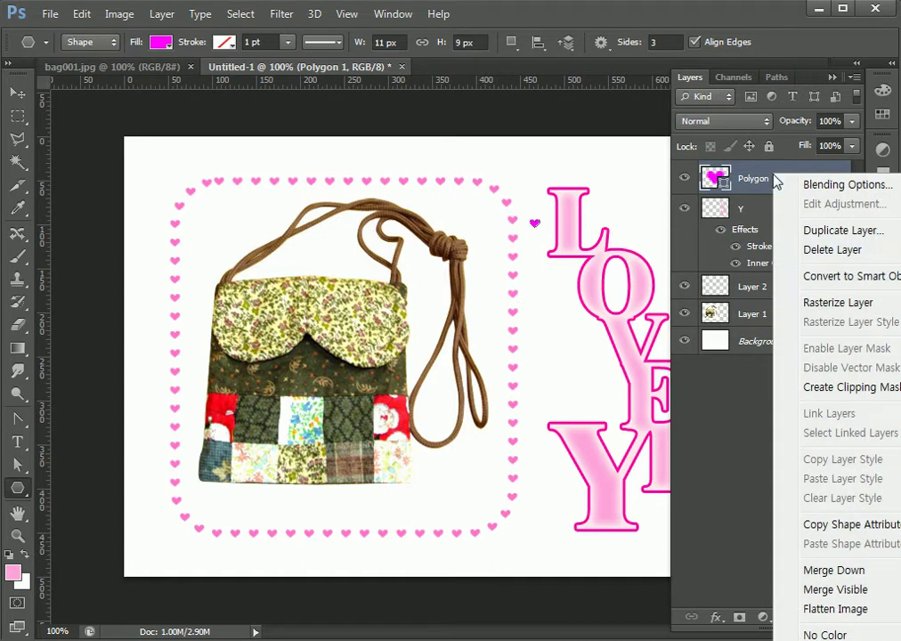
{"action": "left_click", "coordinate": [837, 302]}
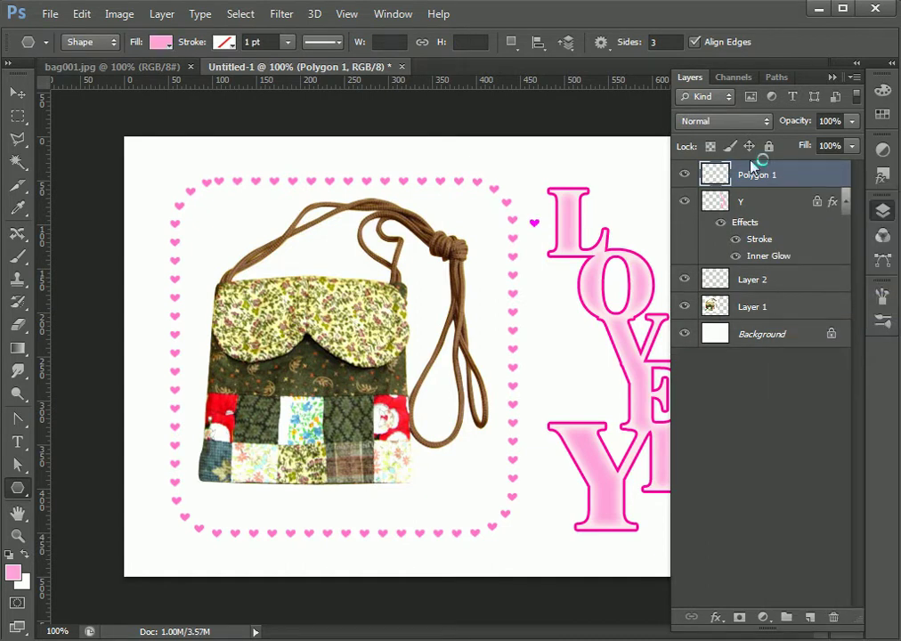
Hide the Y lettering, Layer 2, Layer 1 and Background layers, leaving only the Polygon 1 heart layer showing
{"action": "left_click", "coordinate": [685, 202]}
{"action": "left_click", "coordinate": [684, 279]}
{"action": "left_click", "coordinate": [684, 306]}
{"action": "left_click", "coordinate": [684, 334]}
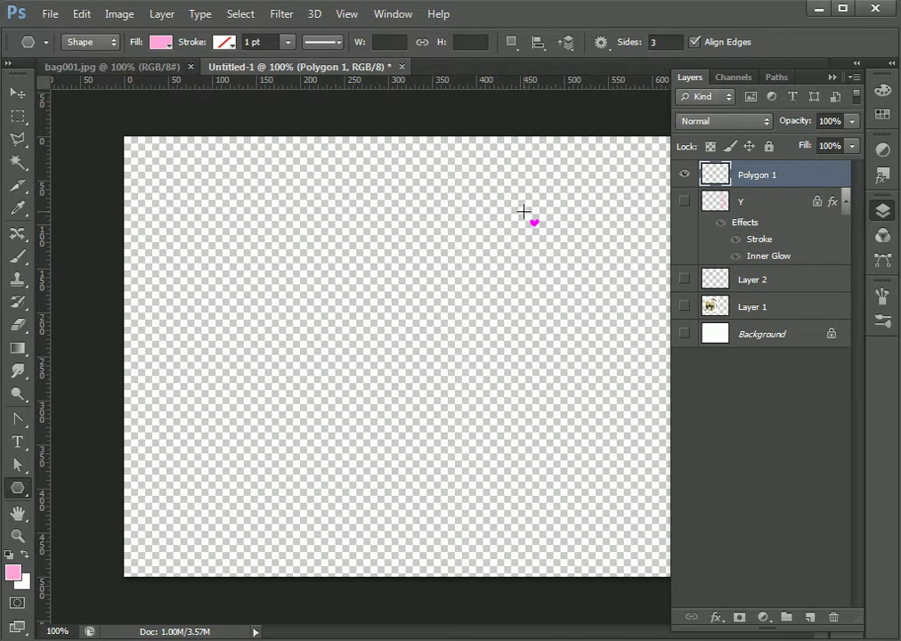
Make a tight rectangular marquee selection around the small magenta heart with a little transparent margin
{"action": "left_click_drag", "start_coordinate": [524, 212], "coordinate": [547, 235]}
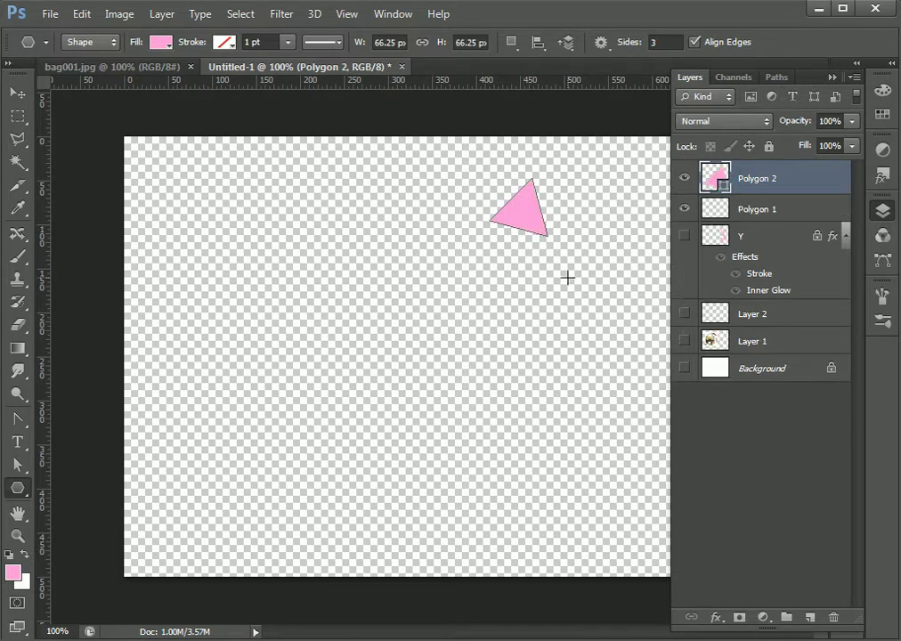
{"action": "key", "text": "ctrl+z"}
{"action": "key", "text": "m"}
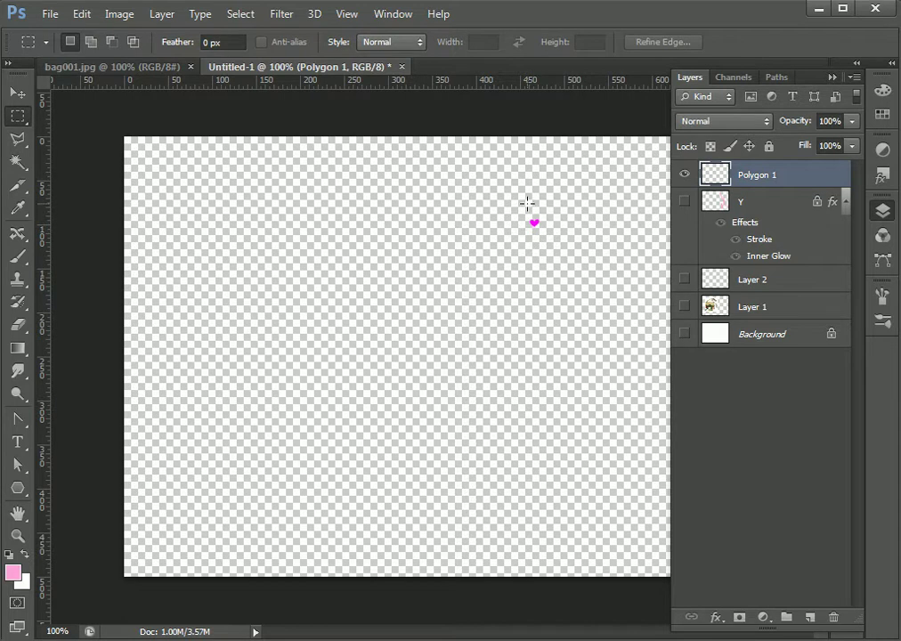
{"action": "left_click_drag", "start_coordinate": [521, 209], "coordinate": [547, 235]}
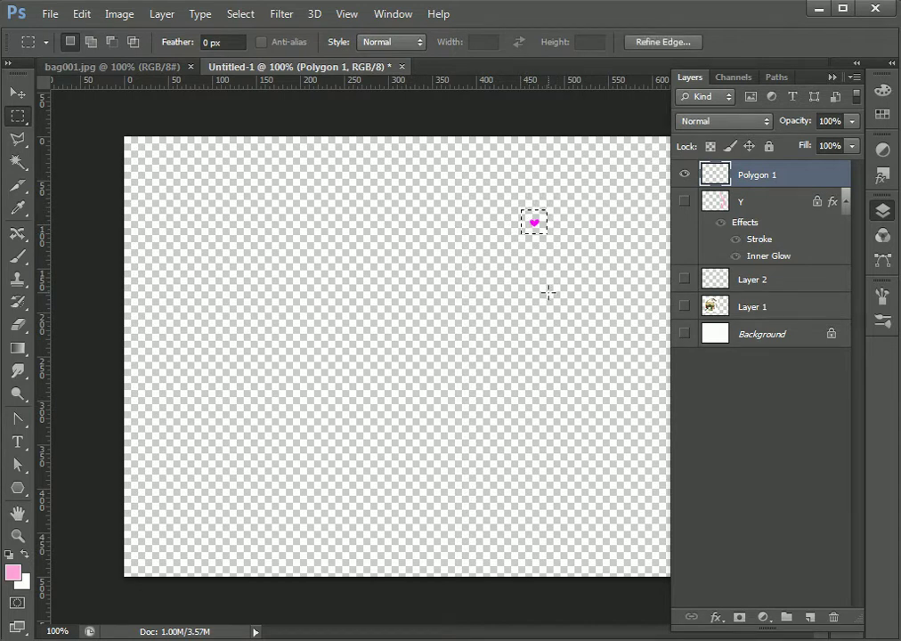
{"action": "left_click", "coordinate": [521, 214]}
{"action": "left_click_drag", "start_coordinate": [523, 214], "coordinate": [546, 234]}
Define the selected heart as a new pattern under its default name, and clear the selection
{"action": "left_click", "coordinate": [119, 14]}
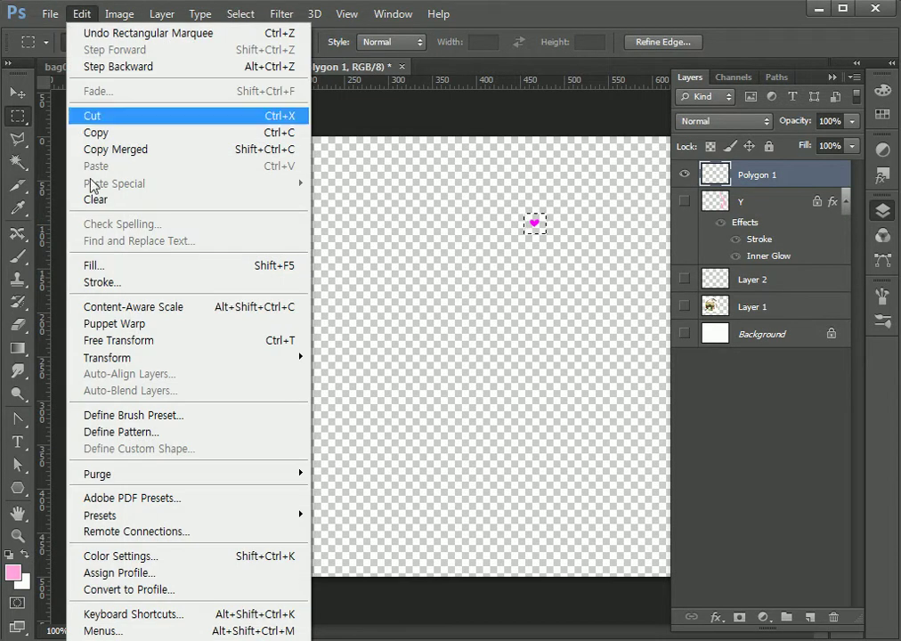
{"action": "left_click", "coordinate": [157, 433]}
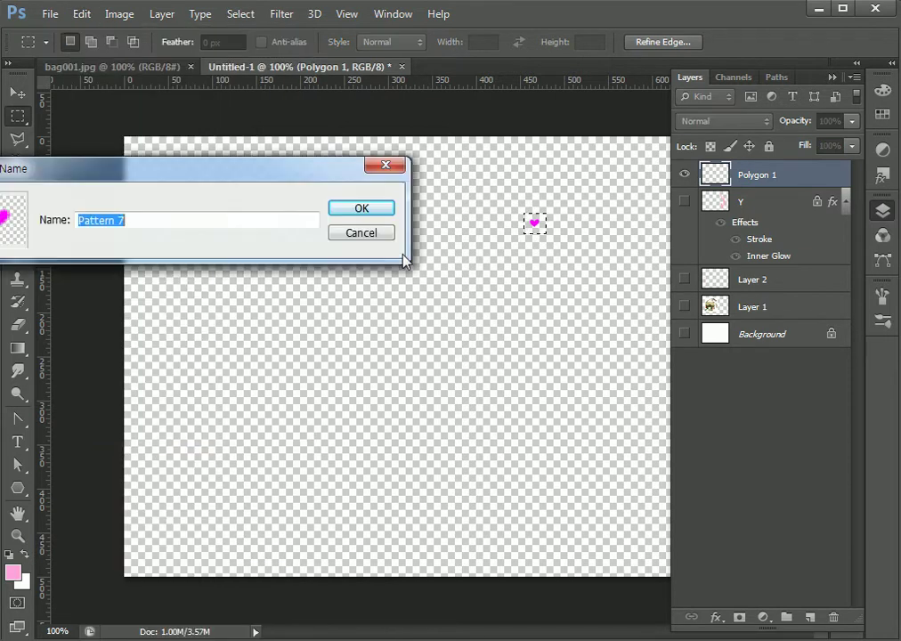
{"action": "left_click", "coordinate": [358, 208]}
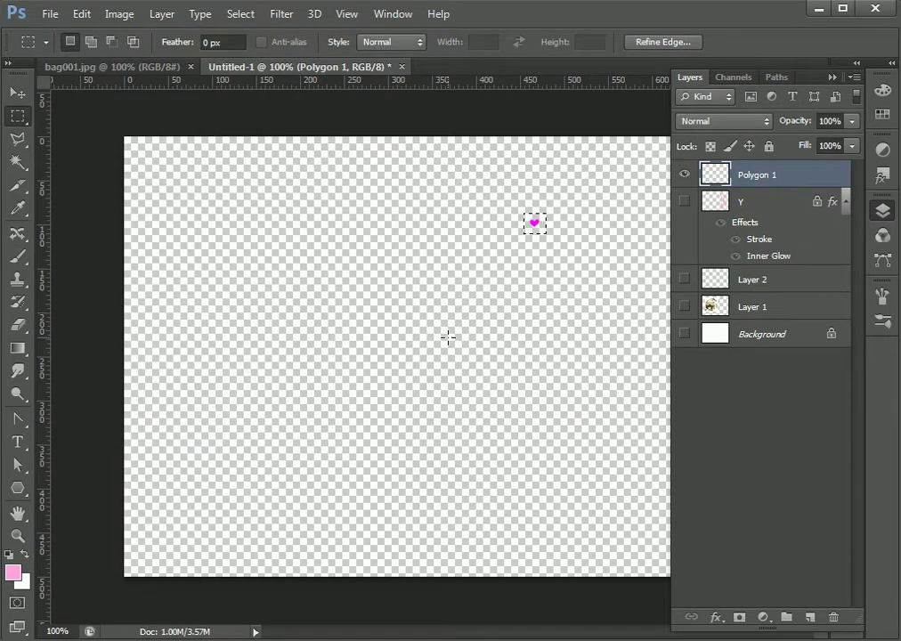
{"action": "key", "text": "ctrl+d"}
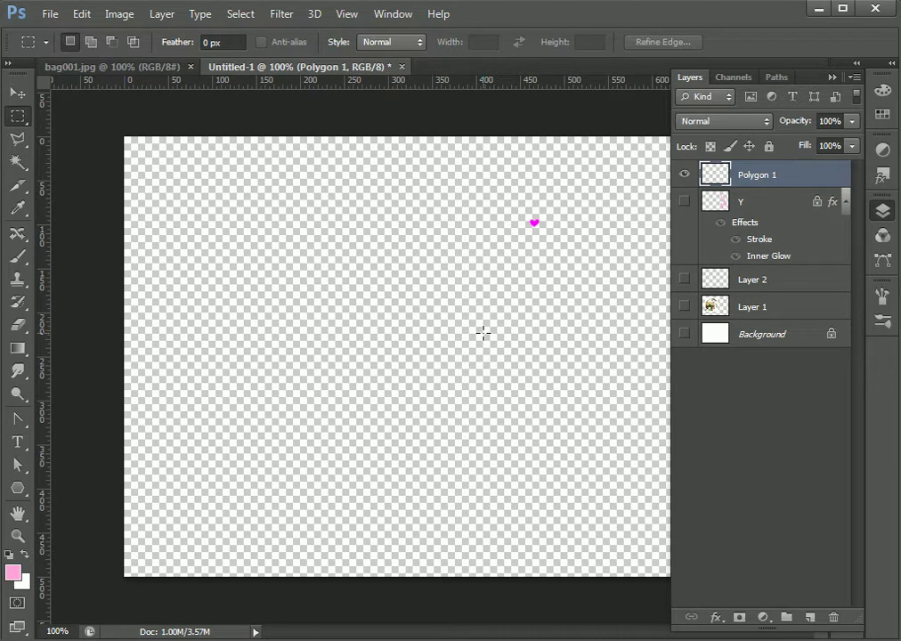
Hide the Polygon 1 layer and show the Y lettering, Layer 2, Layer 1 and Background layers again
{"action": "left_click", "coordinate": [684, 176]}
{"action": "left_click", "coordinate": [686, 205]}
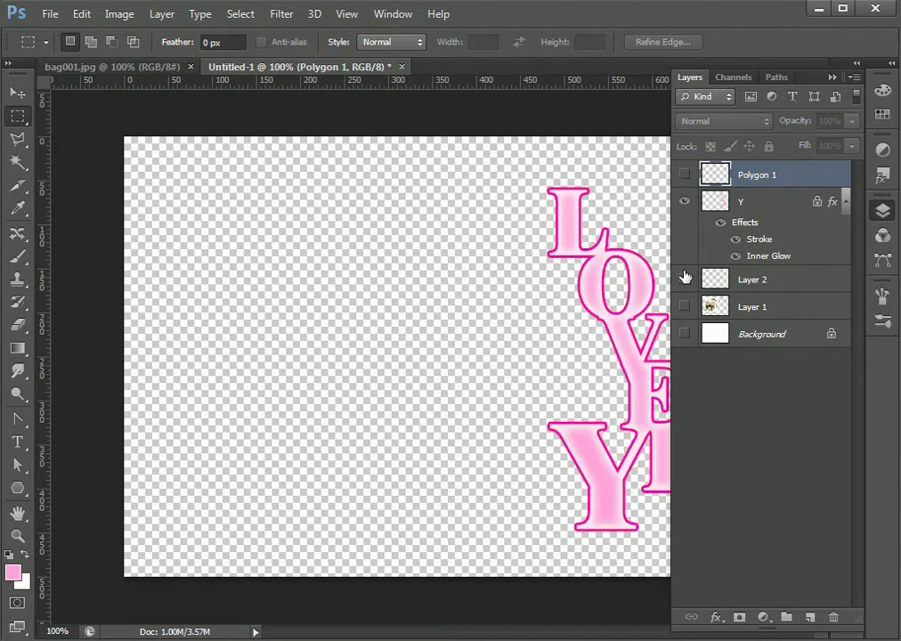
{"action": "left_click", "coordinate": [684, 279]}
{"action": "left_click", "coordinate": [685, 306]}
{"action": "left_click", "coordinate": [684, 334]}
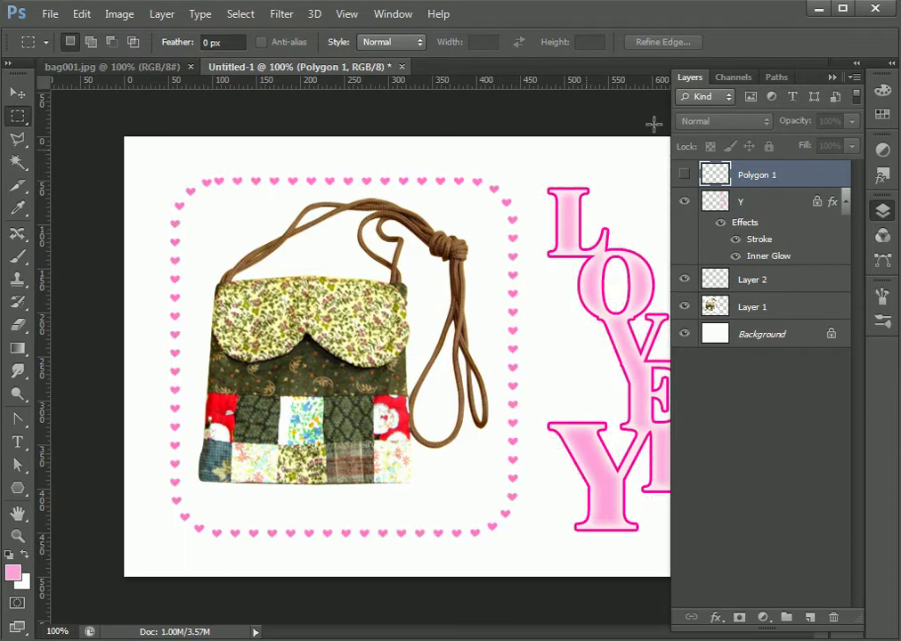
Try a Pattern Overlay with the magenta heart directly on the Y lettering layer, and undo it
{"action": "left_click", "coordinate": [784, 206]}
{"action": "double_click", "coordinate": [788, 210]}
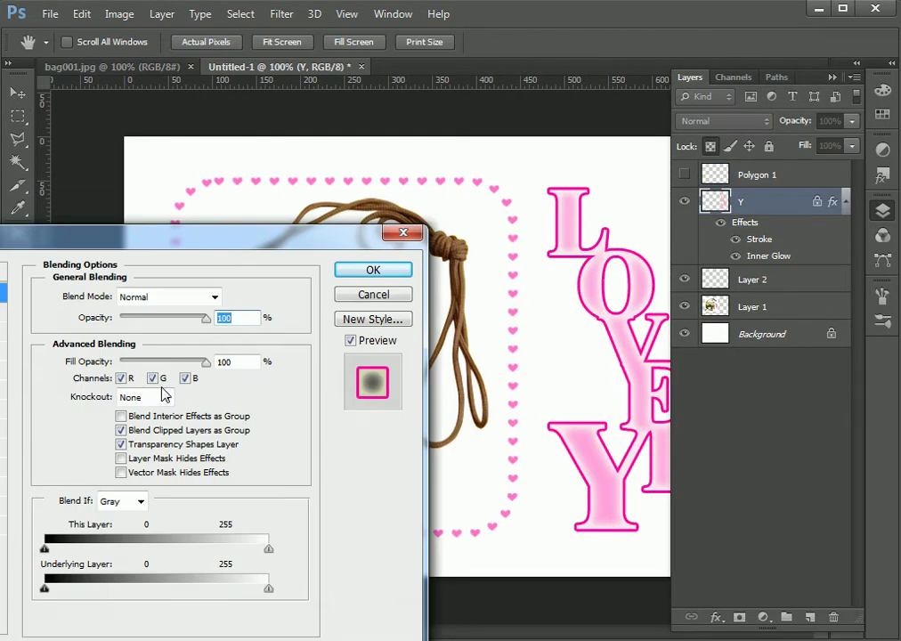
{"action": "left_click_drag", "start_coordinate": [206, 191], "coordinate": [345, 176]}
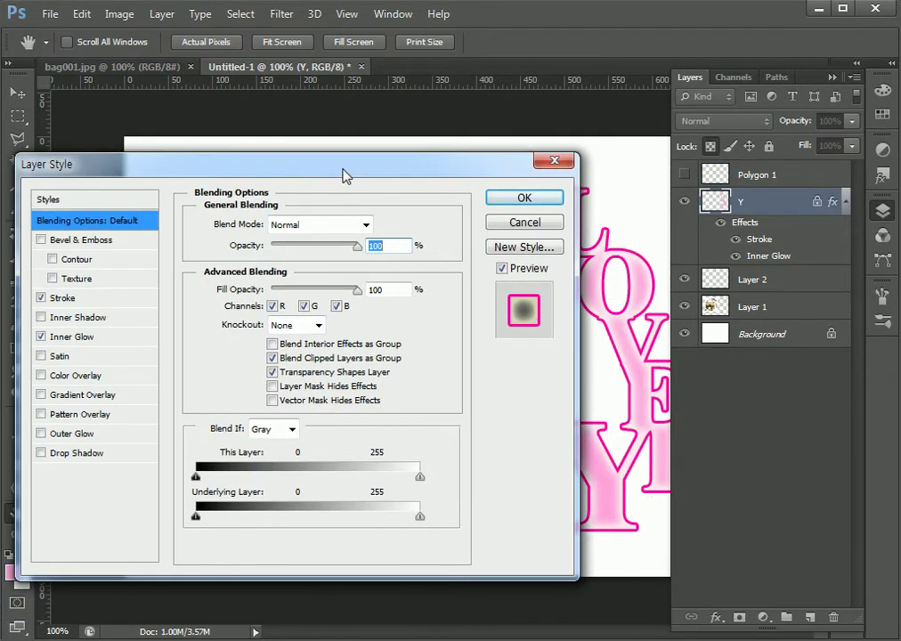
{"action": "left_click", "coordinate": [82, 414]}
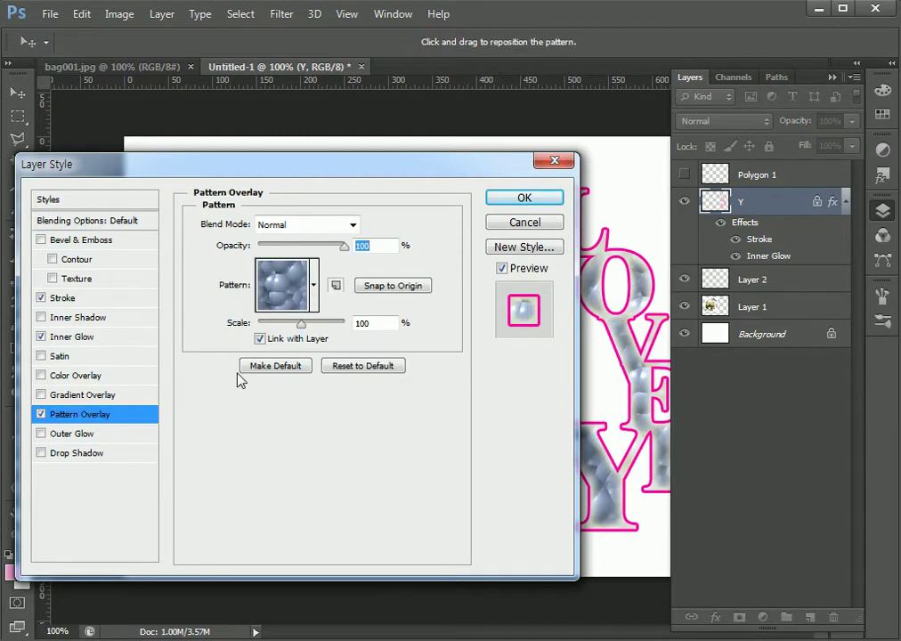
{"action": "left_click", "coordinate": [314, 285]}
{"action": "left_click_drag", "start_coordinate": [359, 348], "coordinate": [362, 421]}
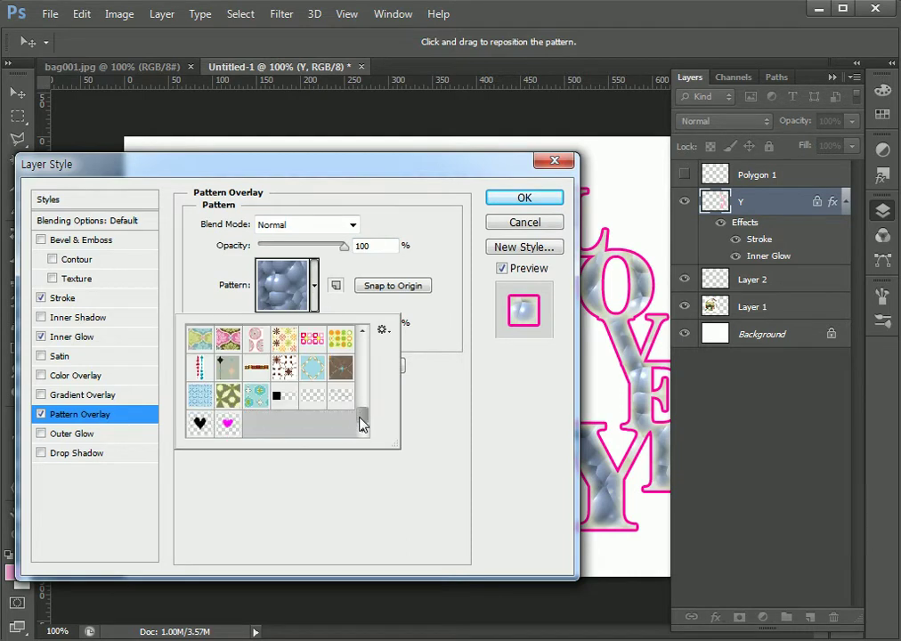
{"action": "left_click", "coordinate": [236, 424]}
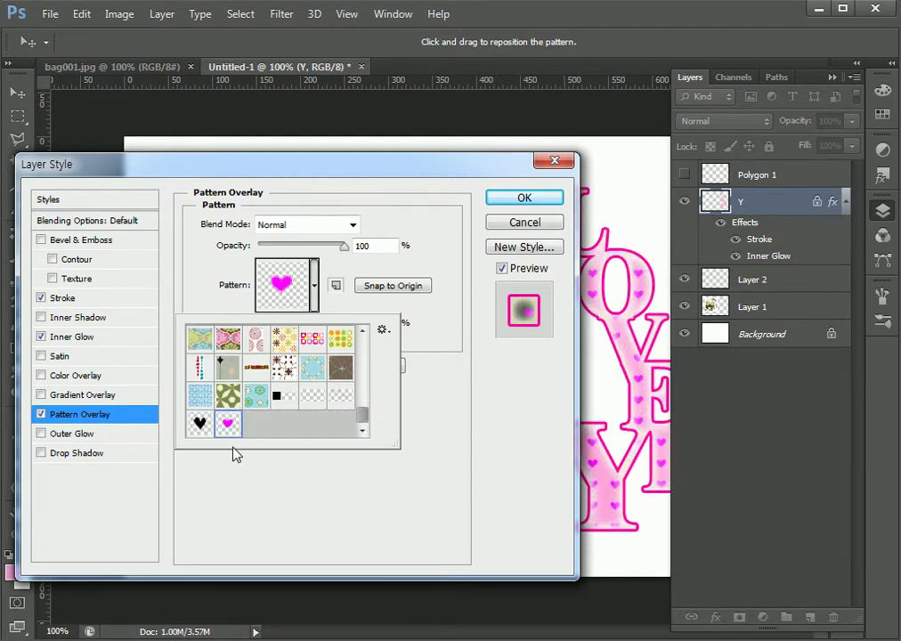
{"action": "left_click", "coordinate": [505, 203]}
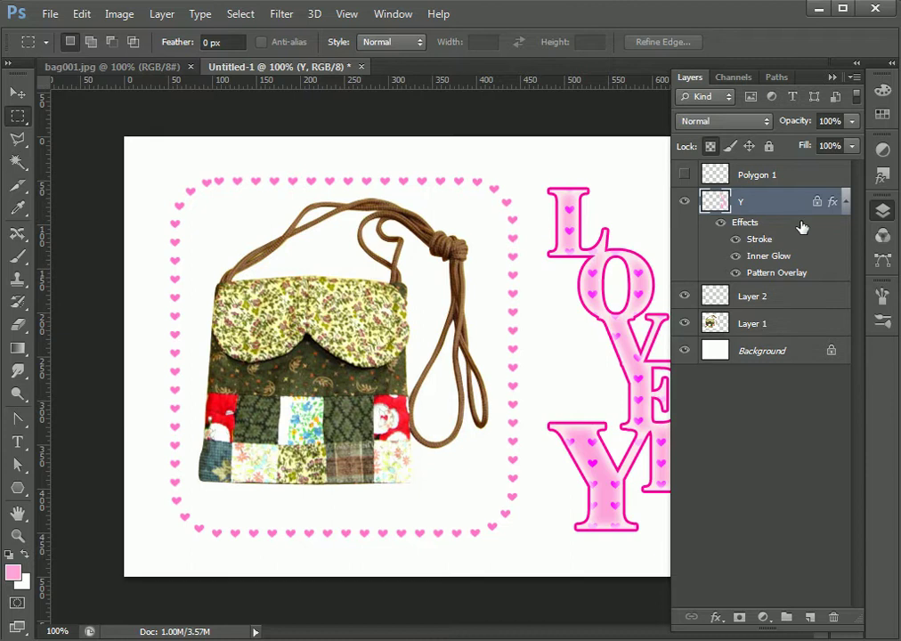
{"action": "key", "text": "ctrl+z"}
Duplicate the Y lettering layer and turn off the Stroke and Inner Glow effects on the copy
{"action": "left_click_drag", "start_coordinate": [791, 203], "coordinate": [810, 617]}
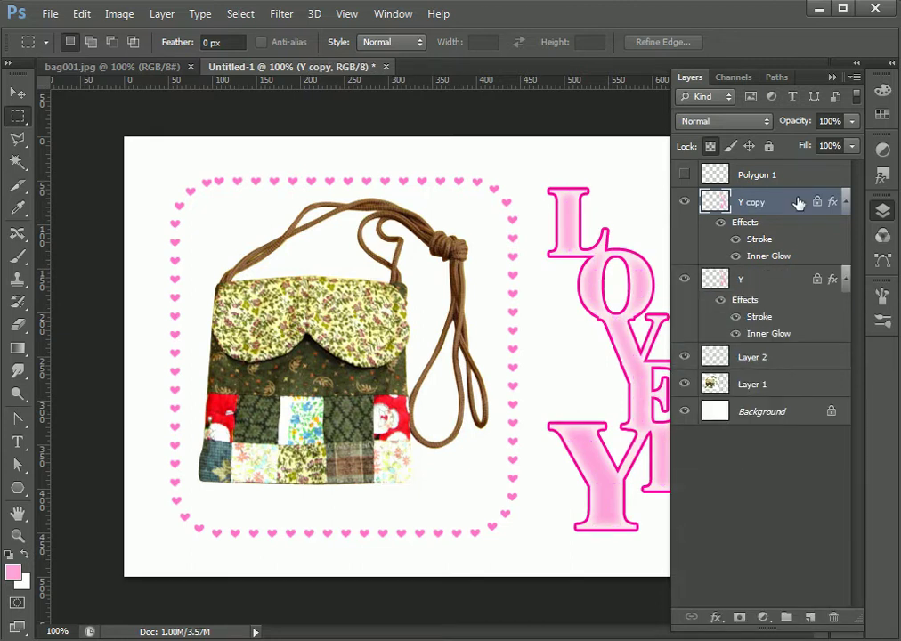
{"action": "double_click", "coordinate": [753, 225]}
{"action": "left_click", "coordinate": [41, 298]}
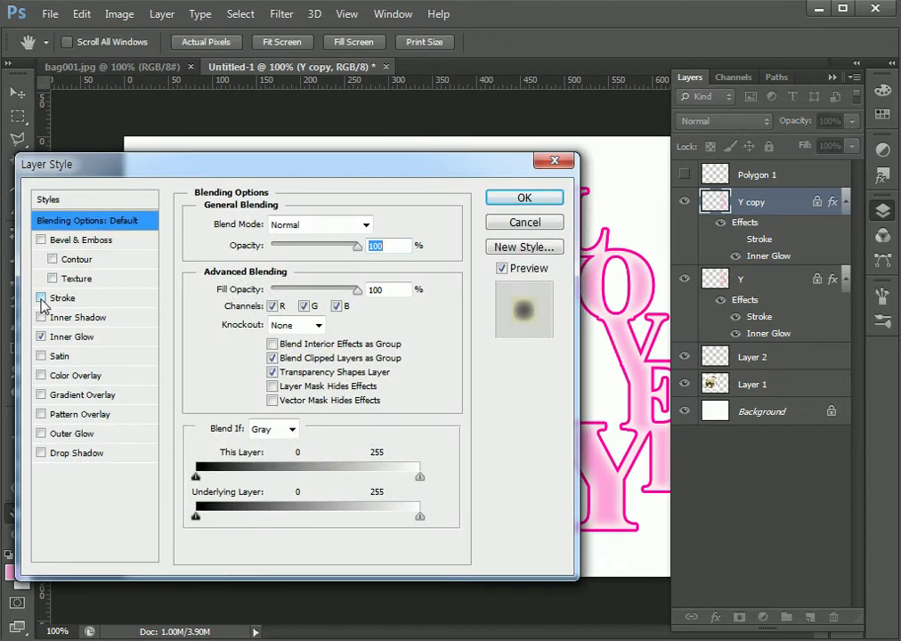
{"action": "left_click", "coordinate": [41, 336]}
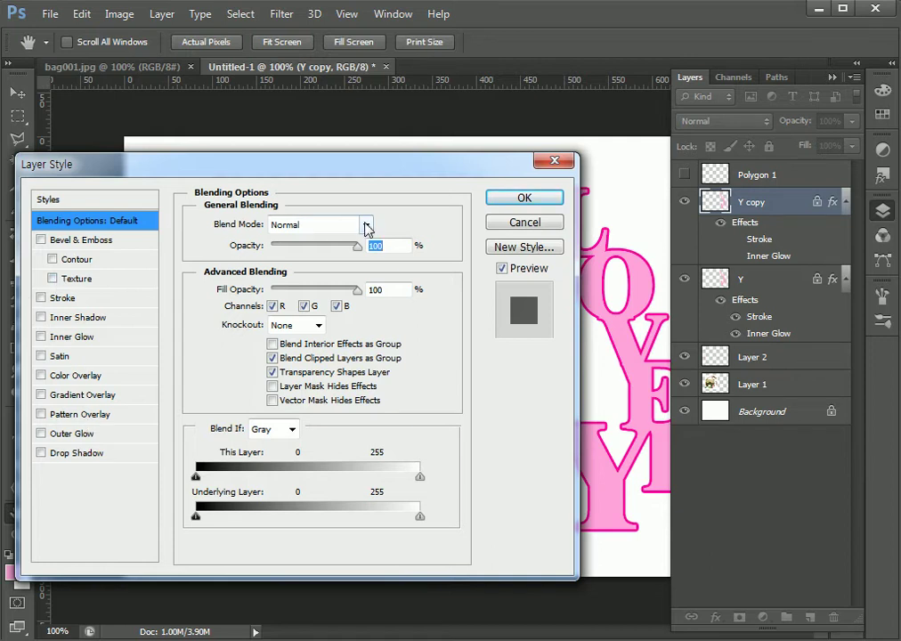
Add a Pattern Overlay to the Y copy layer using the magenta heart pattern at 99% scale, and deselect the layer
{"action": "left_click", "coordinate": [79, 414]}
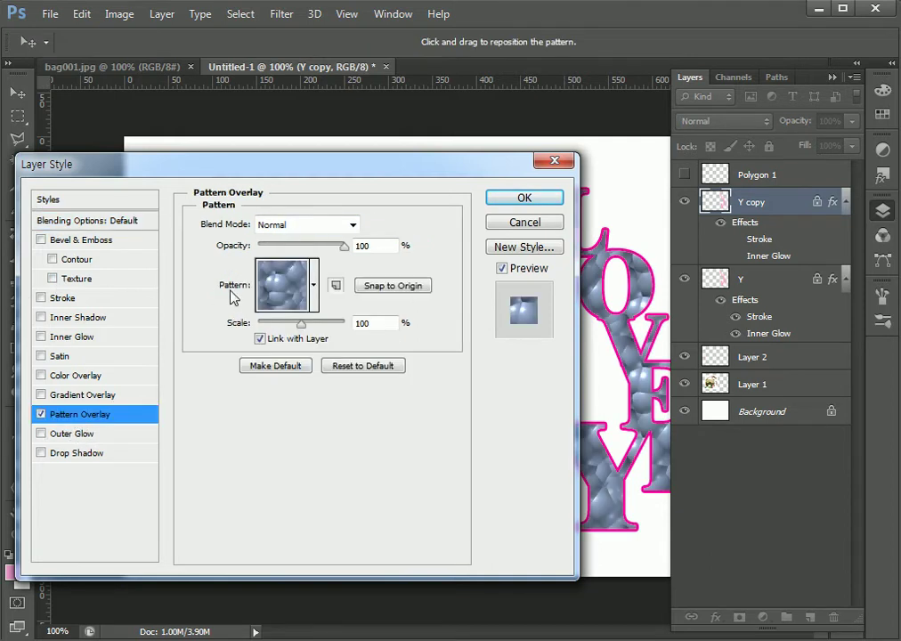
{"action": "left_click", "coordinate": [314, 285]}
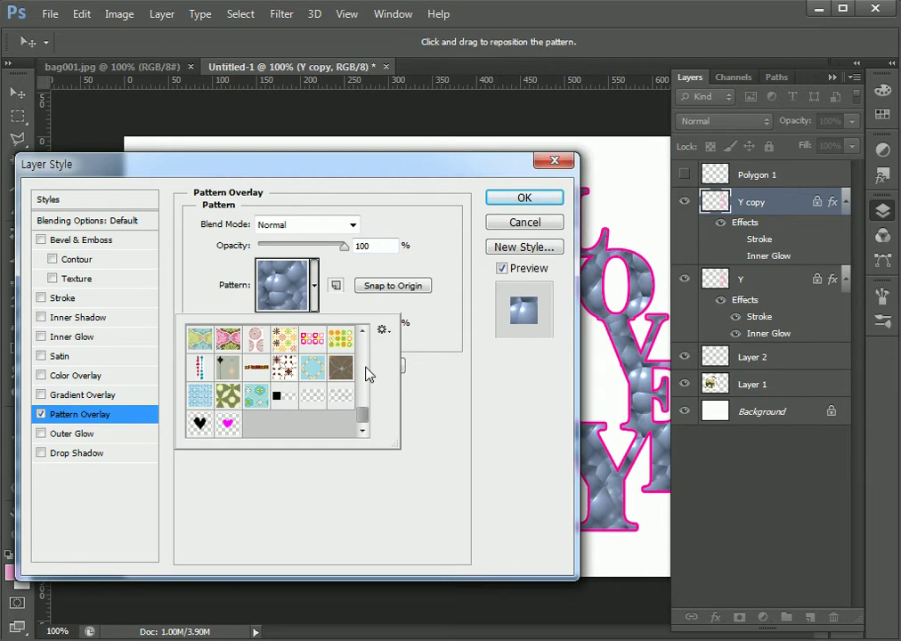
{"action": "left_click", "coordinate": [229, 424]}
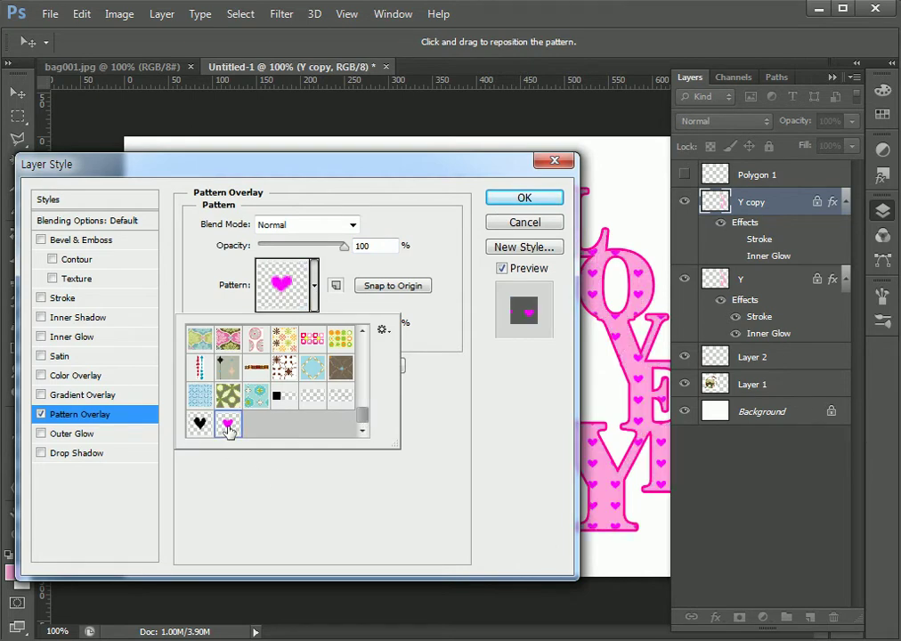
{"action": "left_click", "coordinate": [458, 461]}
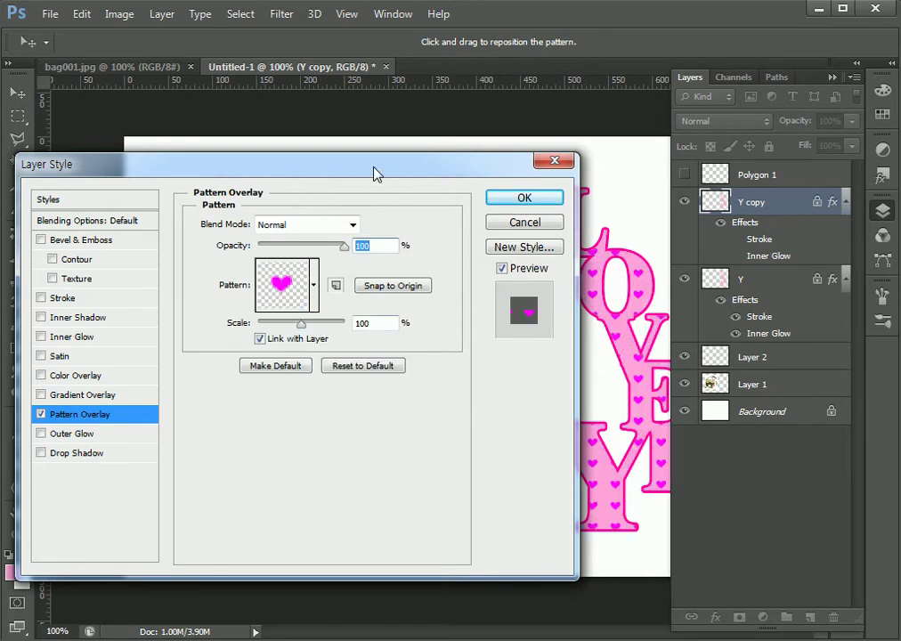
{"action": "left_click_drag", "start_coordinate": [374, 171], "coordinate": [264, 171]}
{"action": "mouse_move", "coordinate": [191, 322]}
{"action": "left_mouse_down"}
{"action": "mouse_move", "coordinate": [198, 326]}
{"action": "mouse_move", "coordinate": [191, 321]}
{"action": "left_mouse_up"}
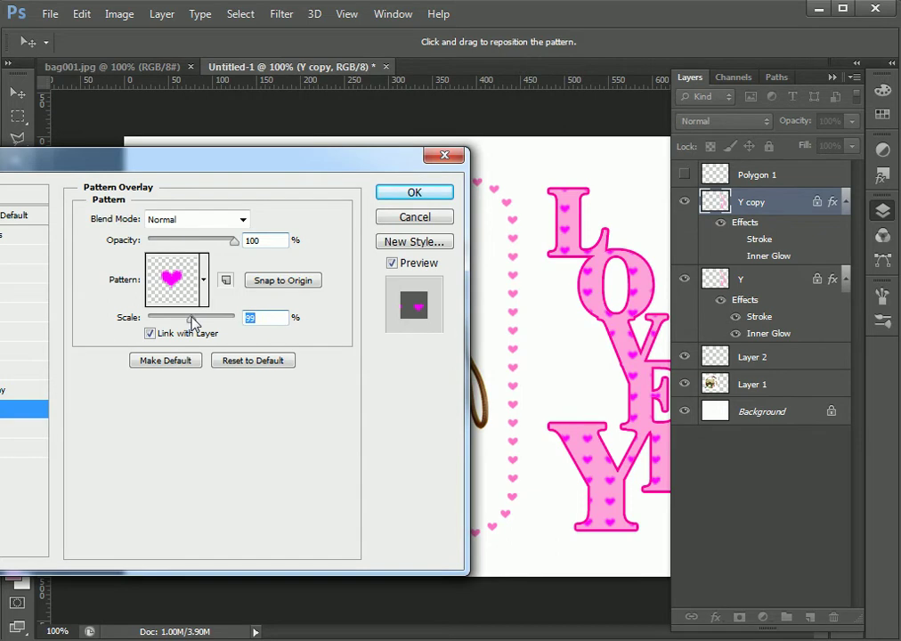
{"action": "left_click", "coordinate": [412, 192]}
{"action": "left_click", "coordinate": [747, 553]}
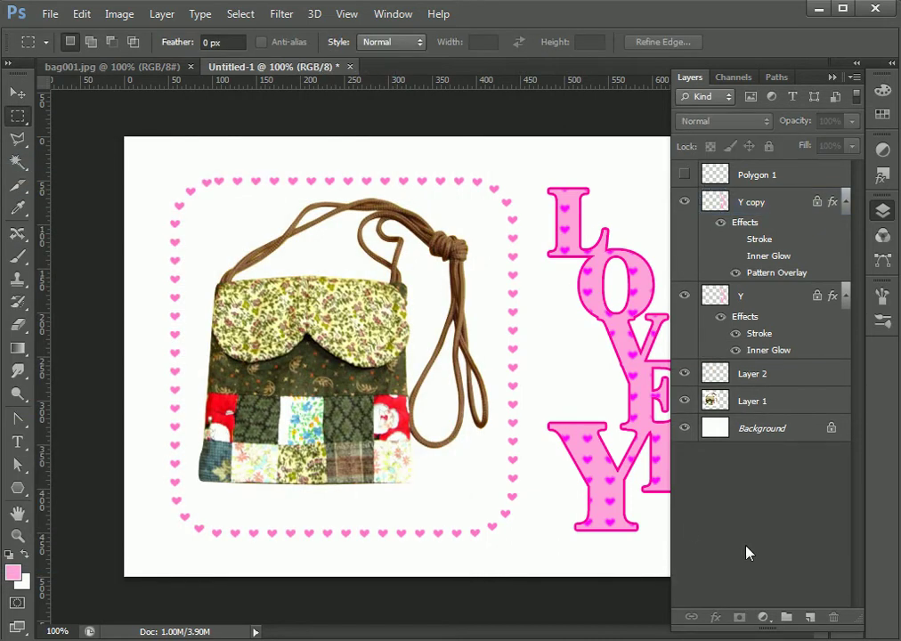
Set the Y copy layer's Fill to 0%, and collapse the layer list with the Y layer selected
{"action": "left_click", "coordinate": [754, 202]}
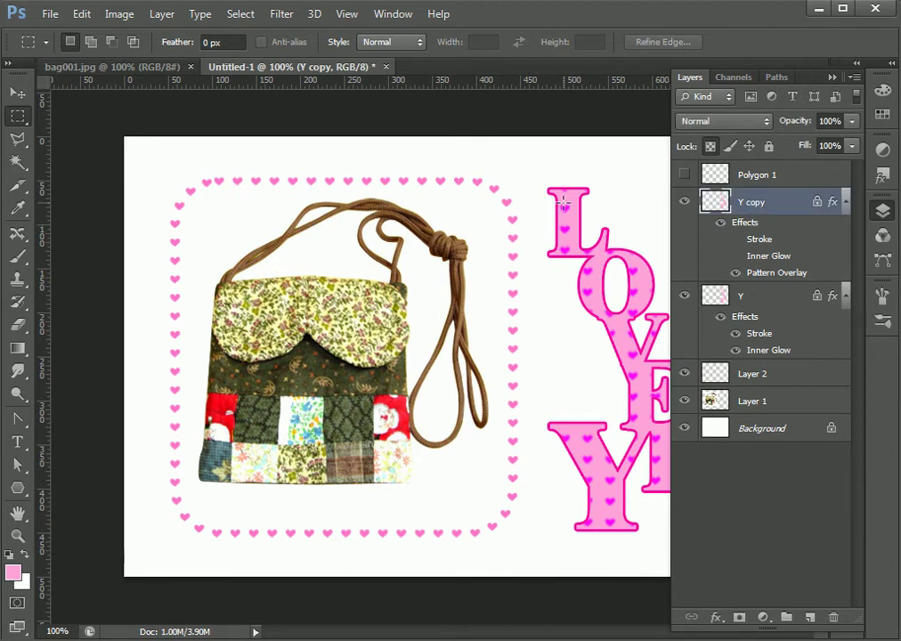
{"action": "left_click", "coordinate": [764, 301]}
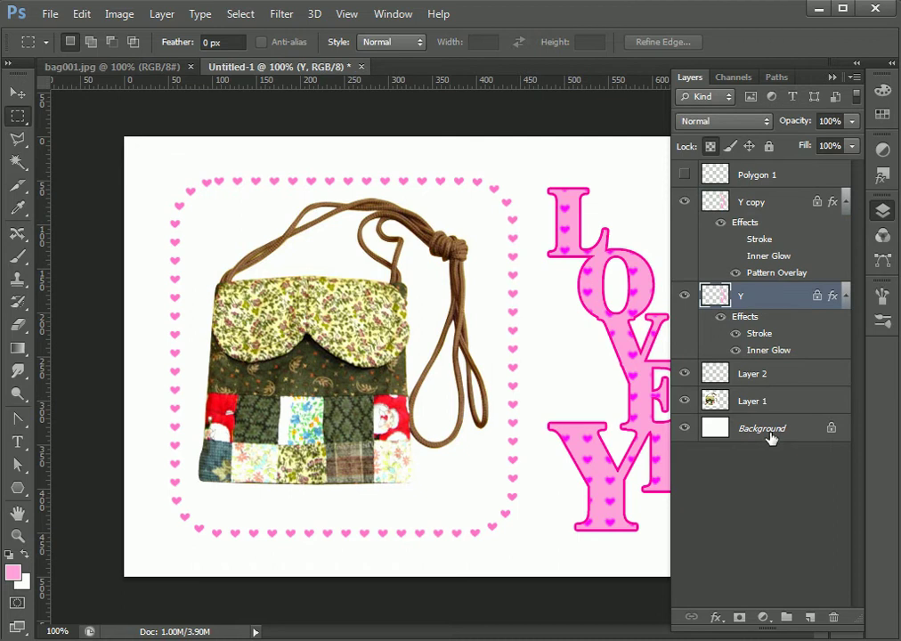
{"action": "left_click", "coordinate": [766, 212]}
{"action": "left_click", "coordinate": [854, 147]}
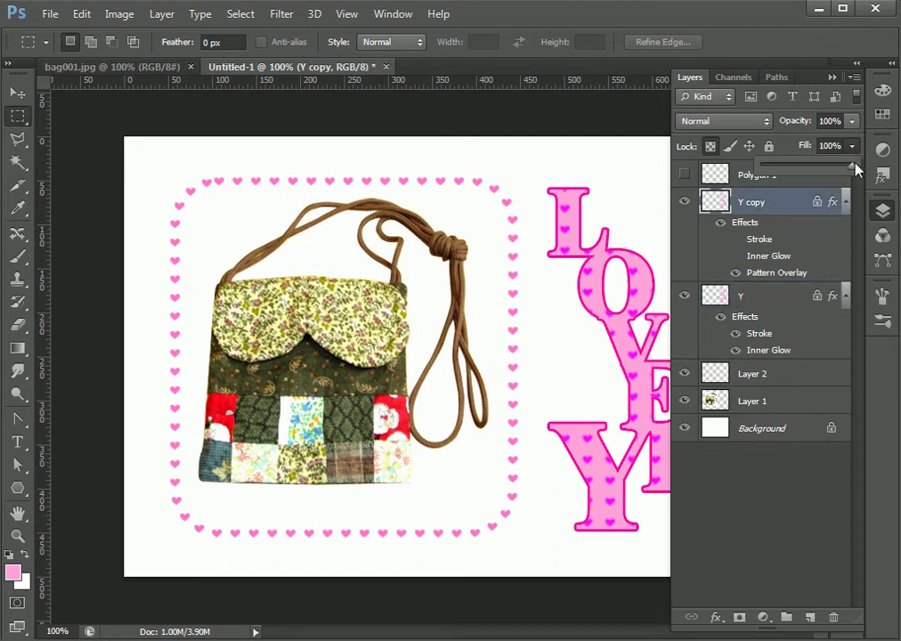
{"action": "left_click_drag", "start_coordinate": [772, 172], "coordinate": [584, 142]}
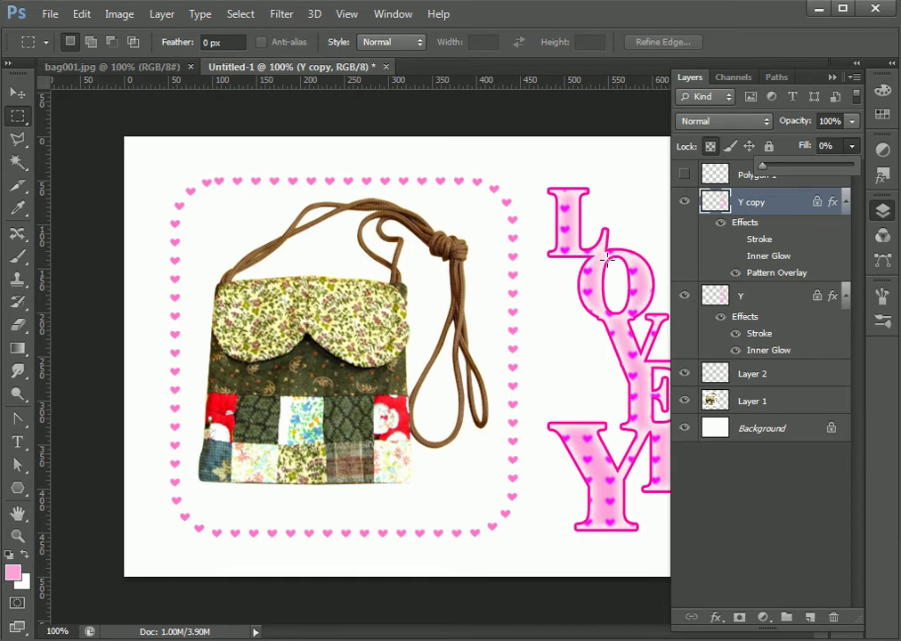
{"action": "left_click", "coordinate": [726, 301]}
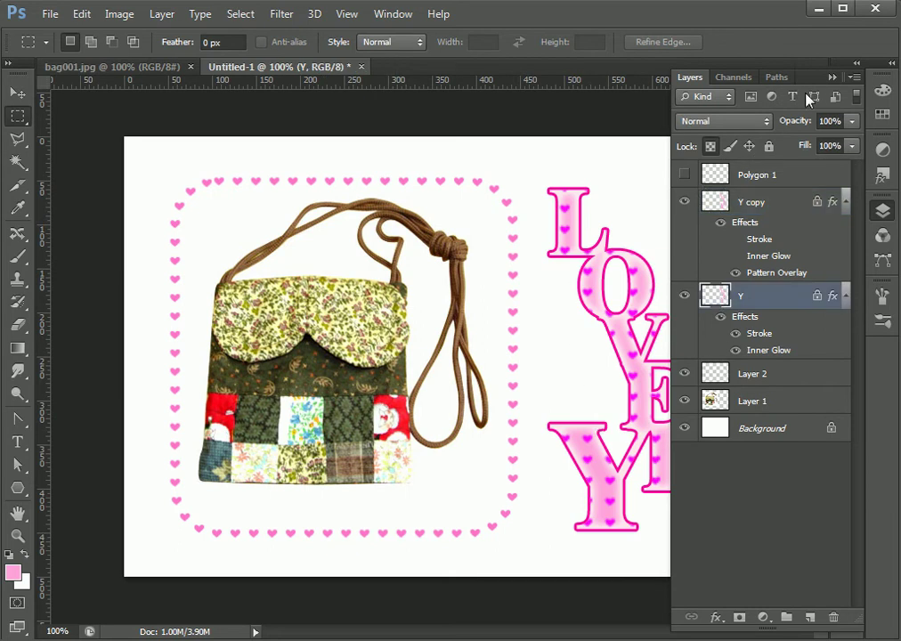
{"action": "left_click", "coordinate": [833, 76]}
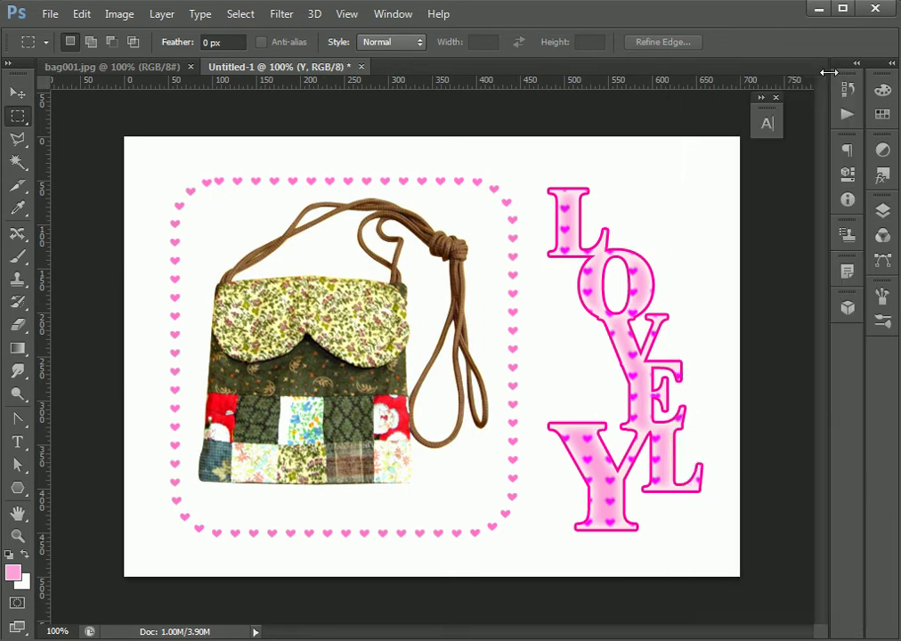